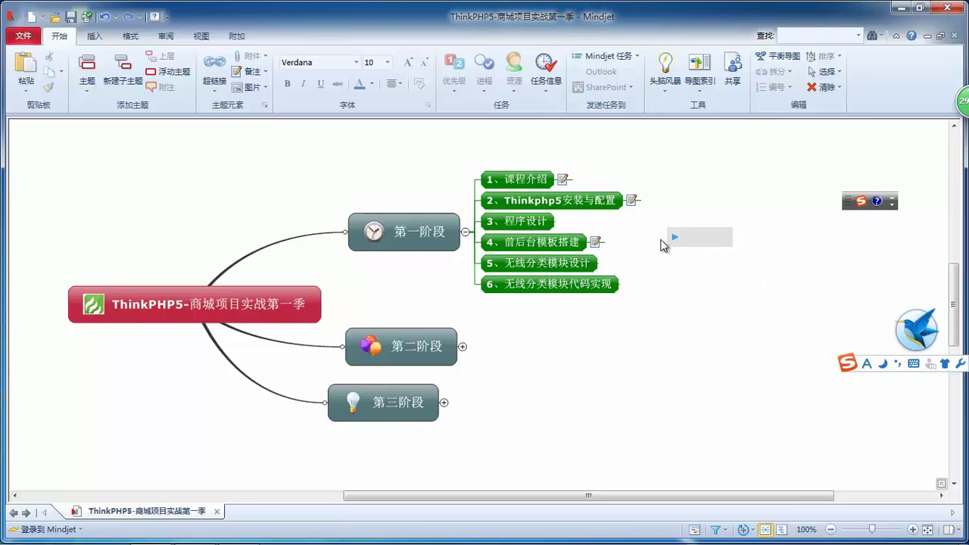
# - Copy the H-ui.admin back-end template URL from the note on topic '4、前后台模板搭建'
pyautogui.click(597, 242)
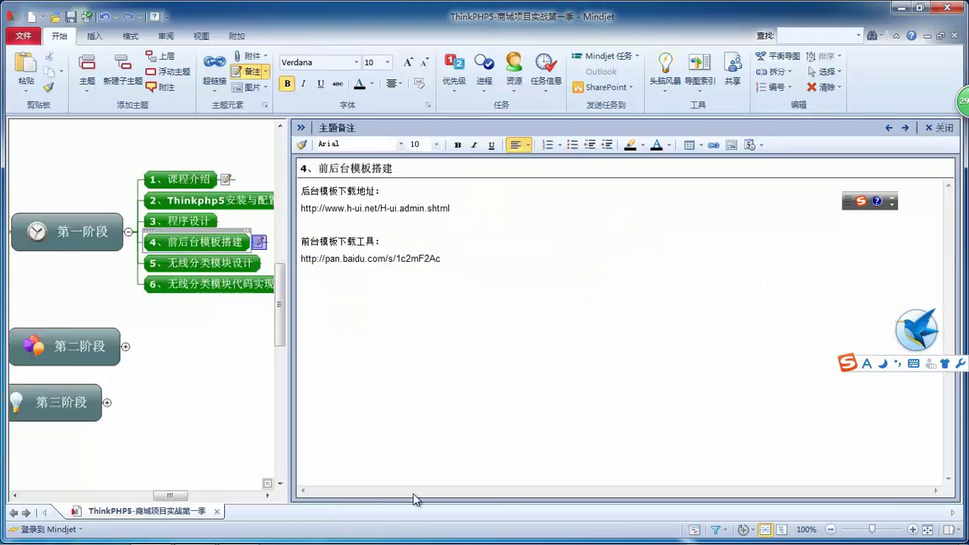
pyautogui.moveTo(475, 206); pyautogui.dragTo(301, 214)
pyautogui.hotkey('ctrl', 'c')
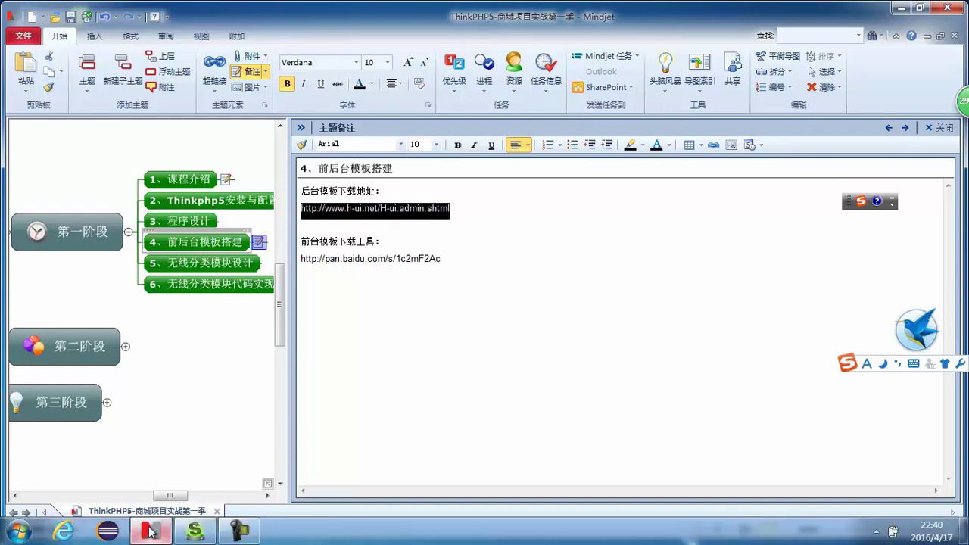
pyautogui.click(18, 531)
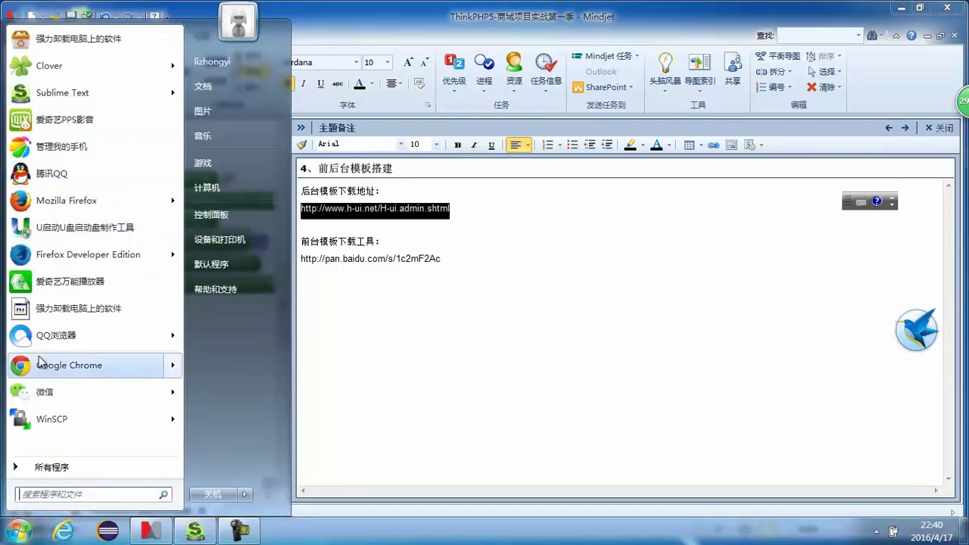
# - Load the copied H-ui.admin page in Chrome and open its 在线体验v2.4版 demo
pyautogui.click(42, 364)
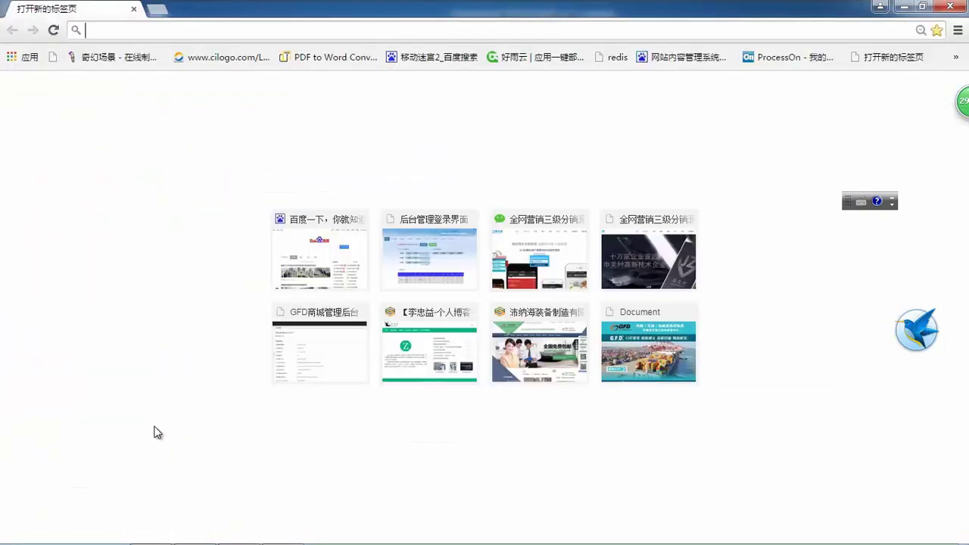
pyautogui.hotkey('ctrl', 'v')
pyautogui.press('Return')
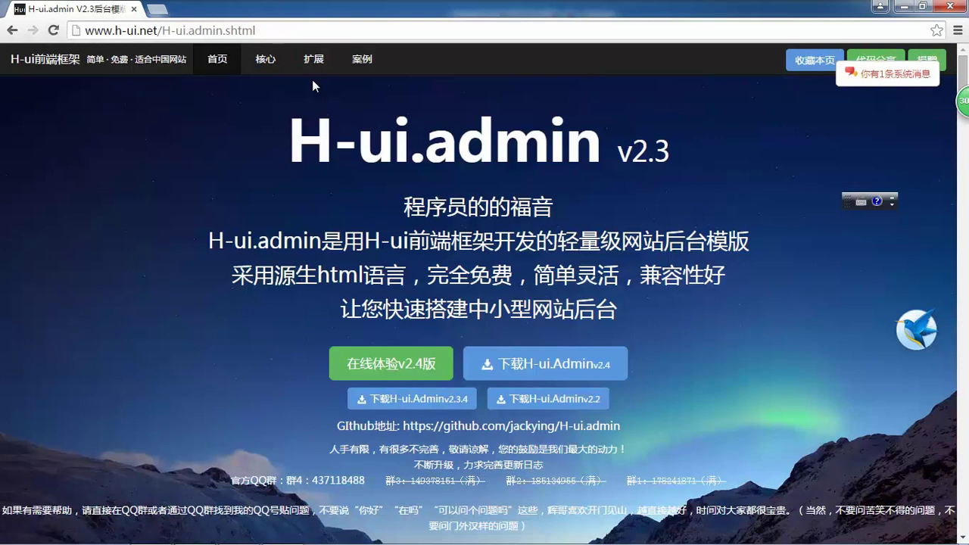
pyautogui.scroll(-1, 370, 114)
pyautogui.click(400, 295)
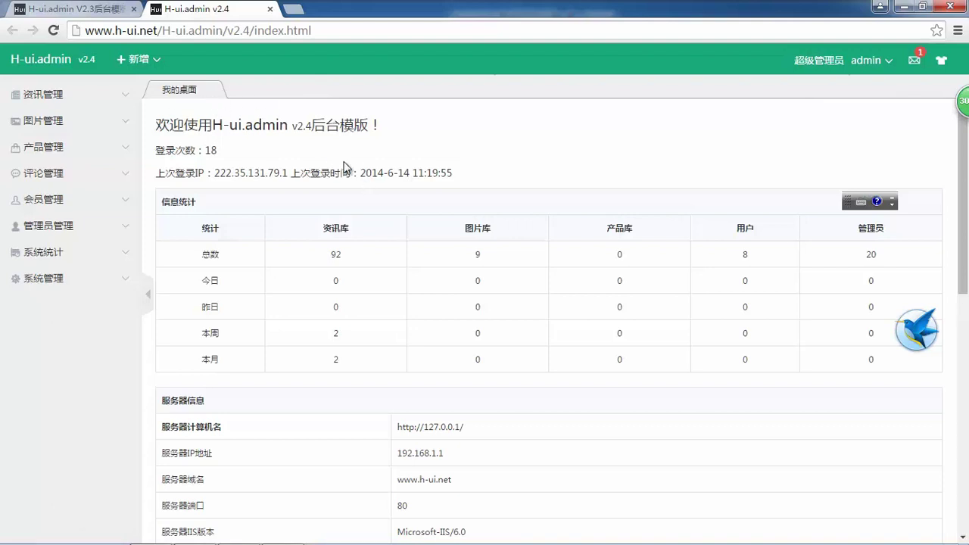
# - Scroll through the demo dashboard and clear an accidental table selection
pyautogui.scroll(-2, 413, 172)
pyautogui.scroll(2, 407, 179)
pyautogui.scroll(-8, 757, 299)
pyautogui.moveTo(535, 434); pyautogui.dragTo(324, 178)
pyautogui.click(324, 173)
pyautogui.scroll(2, 360, 175)
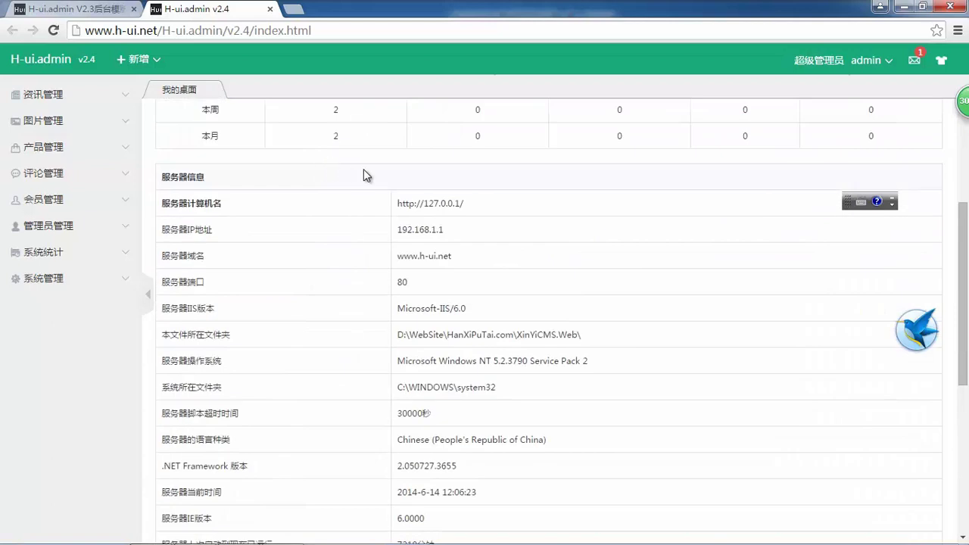
pyautogui.scroll(2, 360, 174)
# - Try the blue, red, yellow and orange admin skins in turn
pyautogui.moveTo(938, 60)
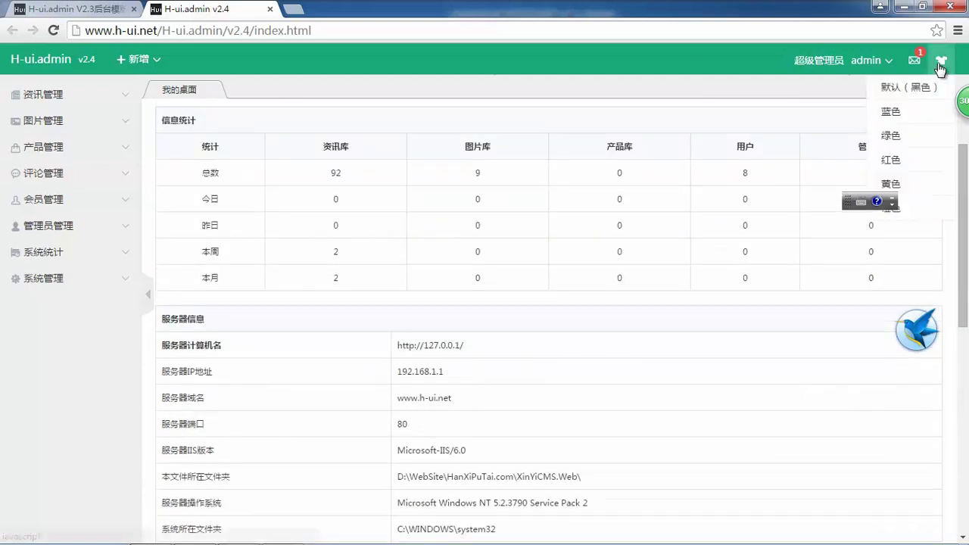
pyautogui.click(893, 112)
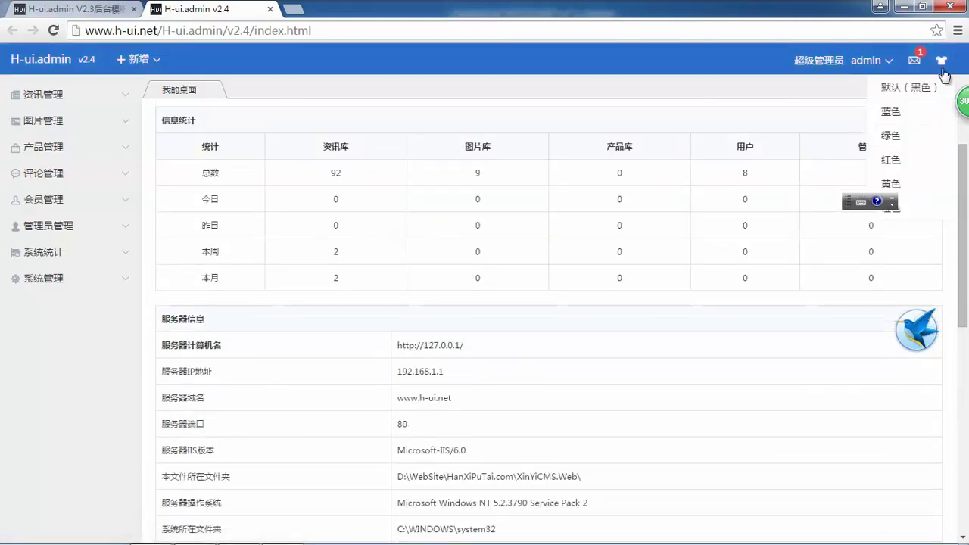
pyautogui.click(893, 160)
pyautogui.moveTo(942, 63)
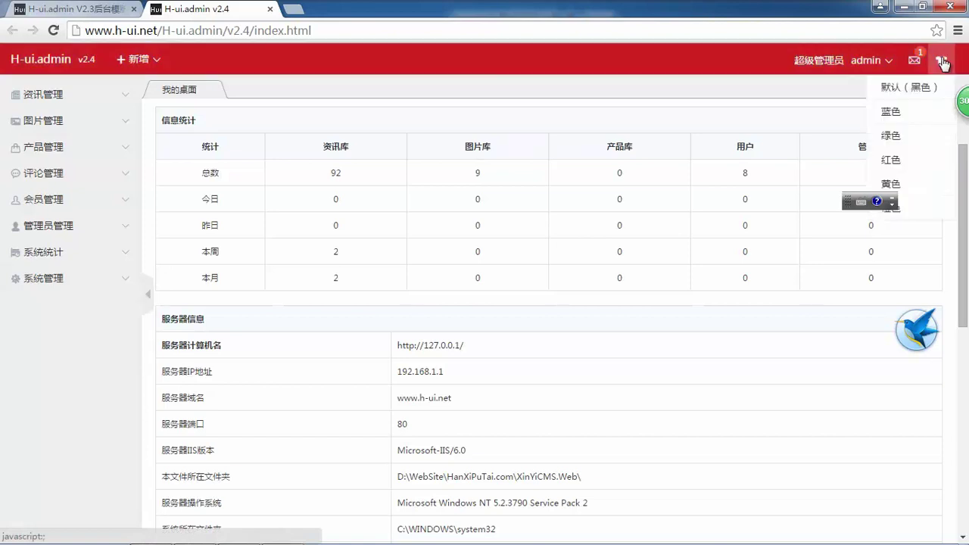
pyautogui.click(905, 184)
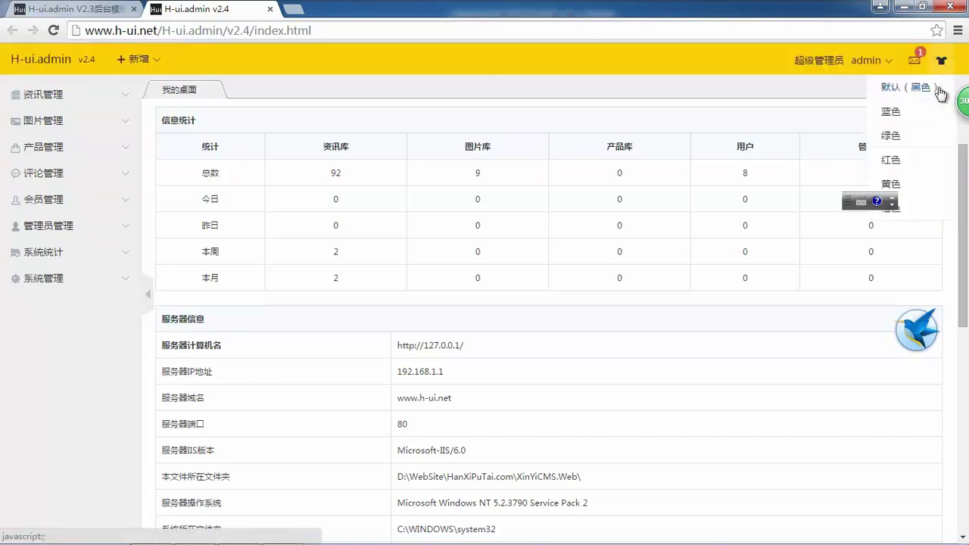
pyautogui.click(908, 216)
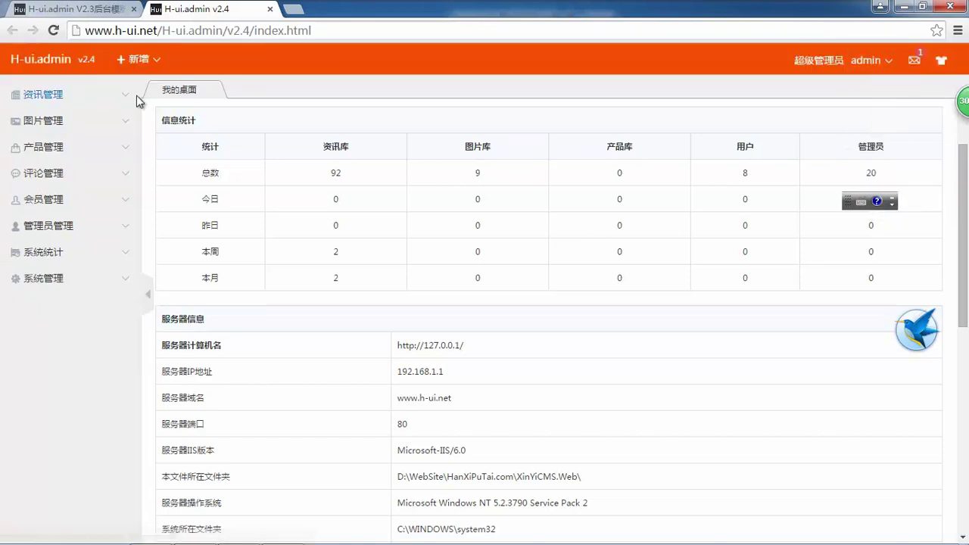
# - Expand the 资讯管理 section and restore the 绿色 green skin
pyautogui.moveTo(158, 70)
pyautogui.click(113, 98)
pyautogui.moveTo(941, 60)
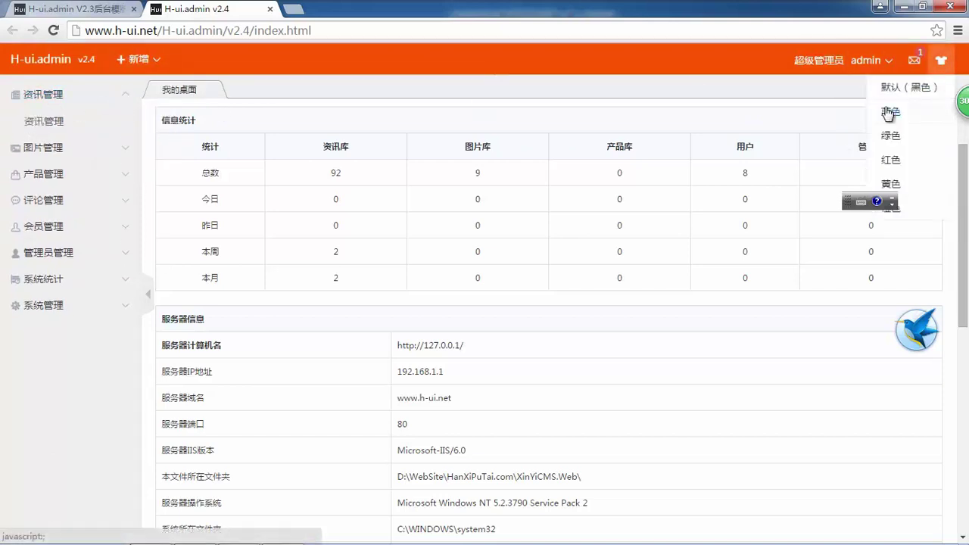
pyautogui.click(908, 137)
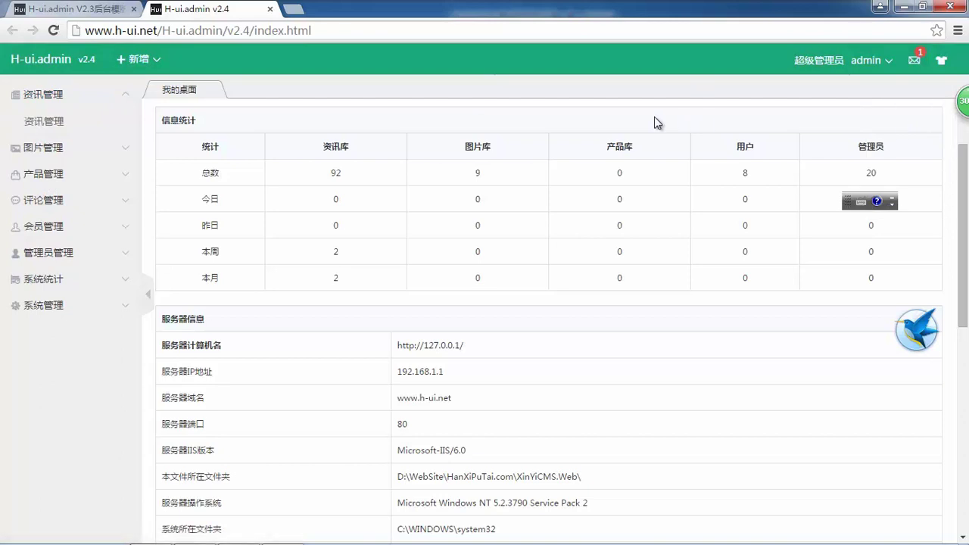
pyautogui.click(72, 121)
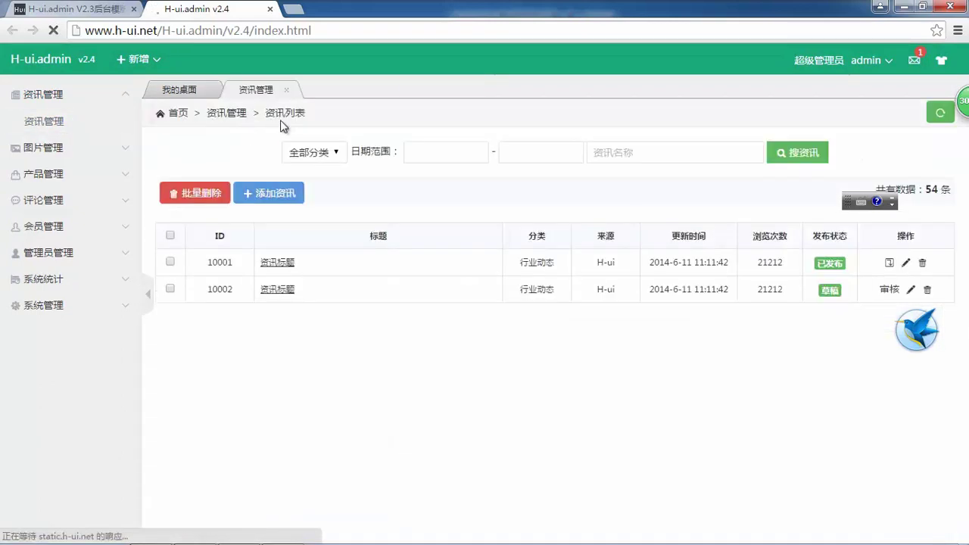
pyautogui.moveTo(779, 416); pyautogui.dragTo(378, 210)
pyautogui.click(422, 206)
pyautogui.click(278, 195)
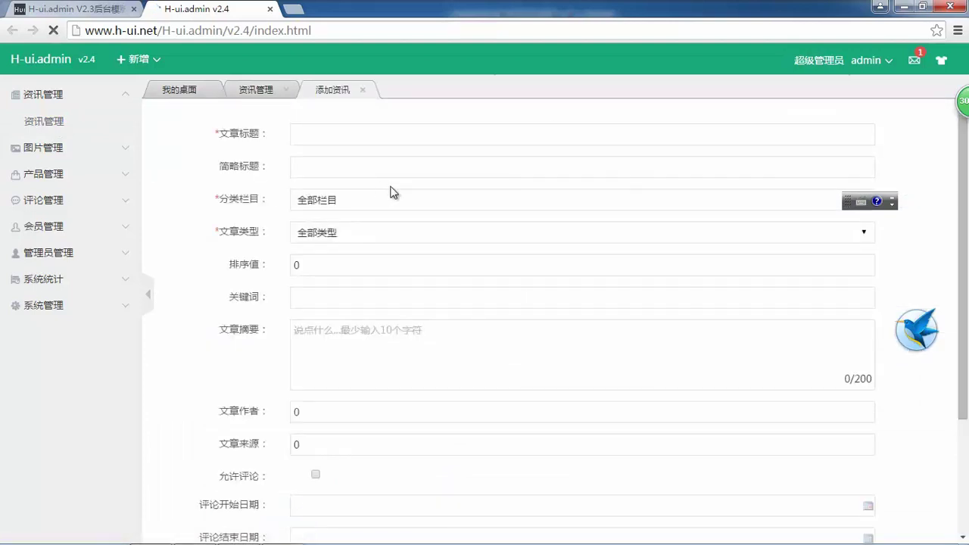
pyautogui.scroll(-2, 402, 215)
pyautogui.scroll(2, 265, 170)
pyautogui.moveTo(212, 133); pyautogui.dragTo(404, 363)
pyautogui.click(551, 248)
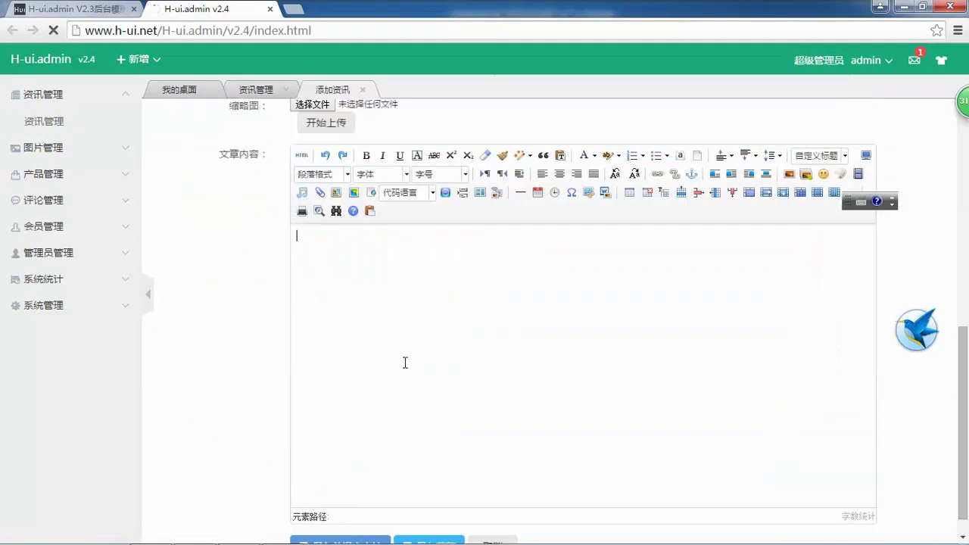
pyautogui.click(818, 178)
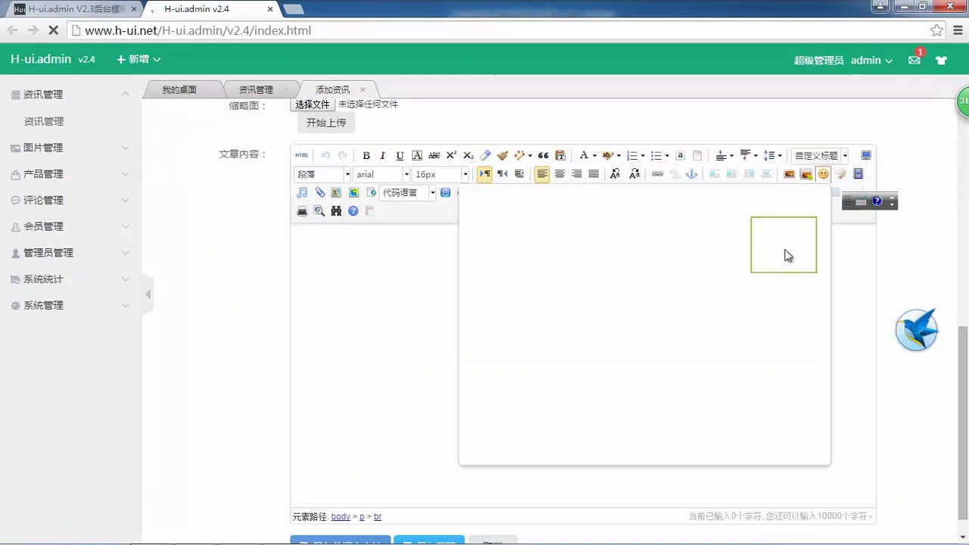
pyautogui.click(312, 250)
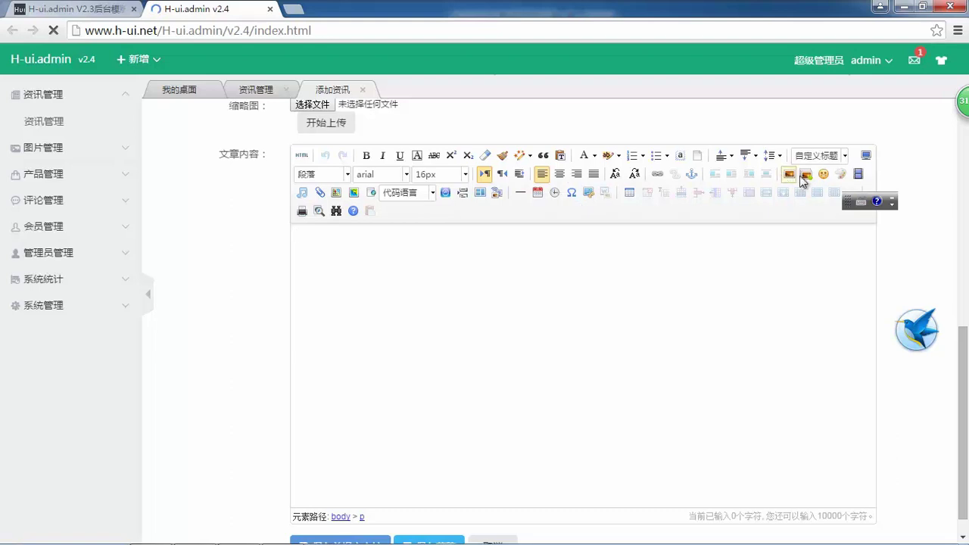
pyautogui.click(787, 176)
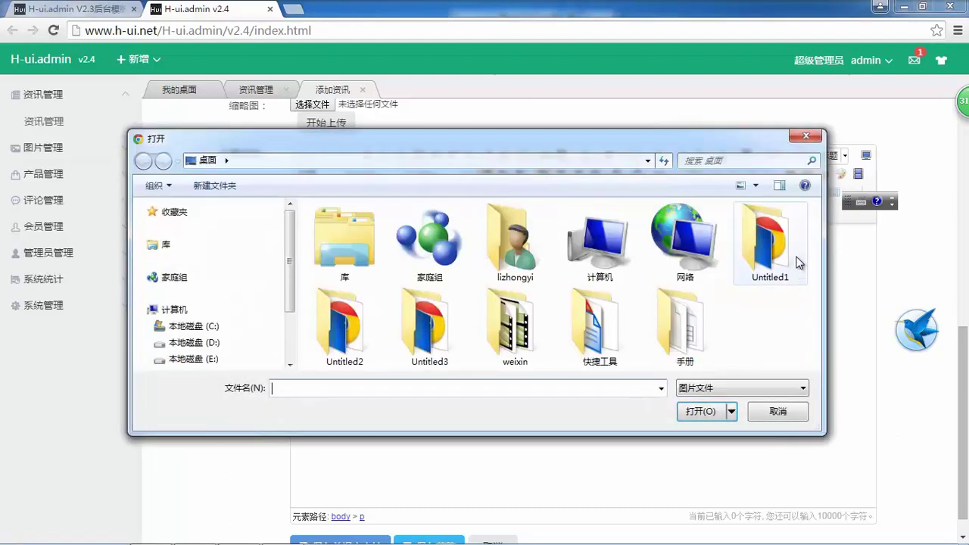
pyautogui.click(805, 136)
pyautogui.click(857, 174)
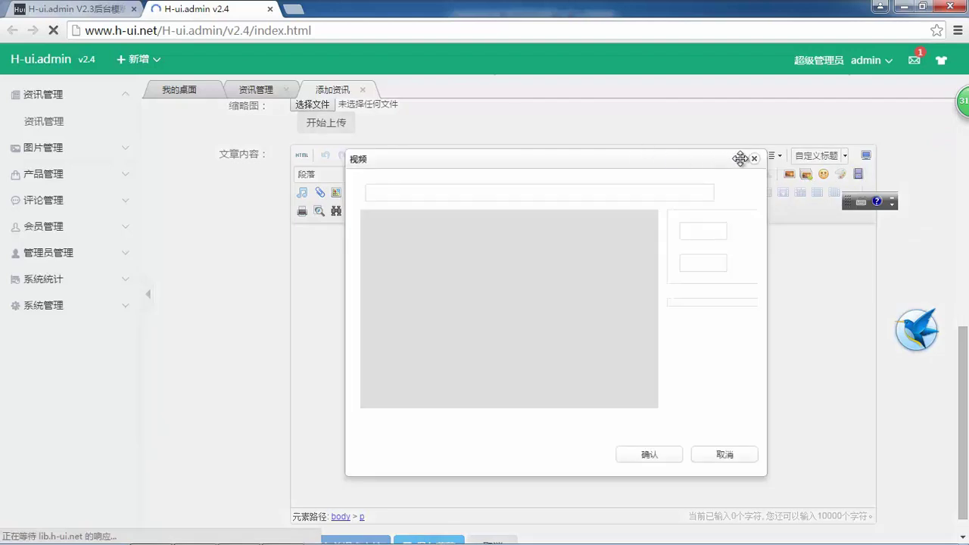
pyautogui.click(755, 162)
pyautogui.scroll(7, 385, 220)
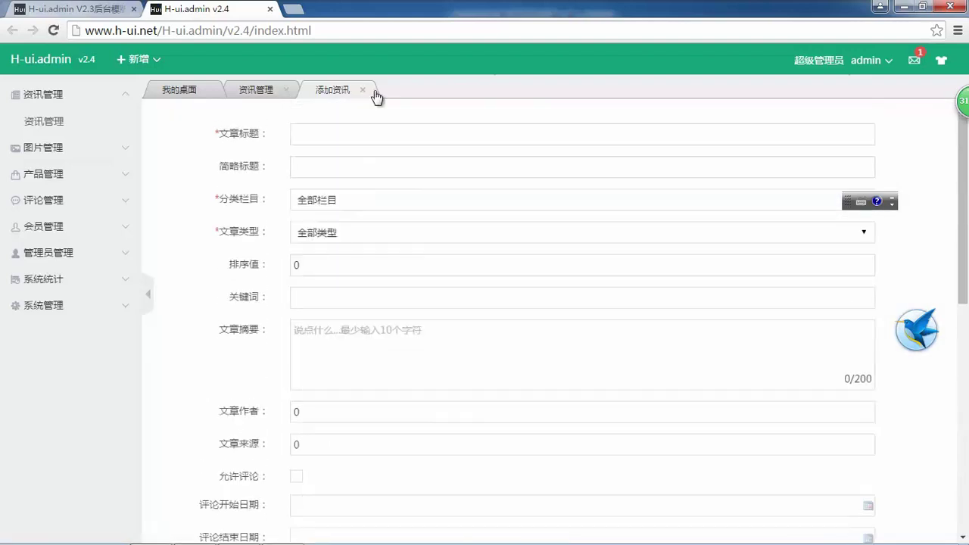
pyautogui.click(364, 91)
pyautogui.click(286, 89)
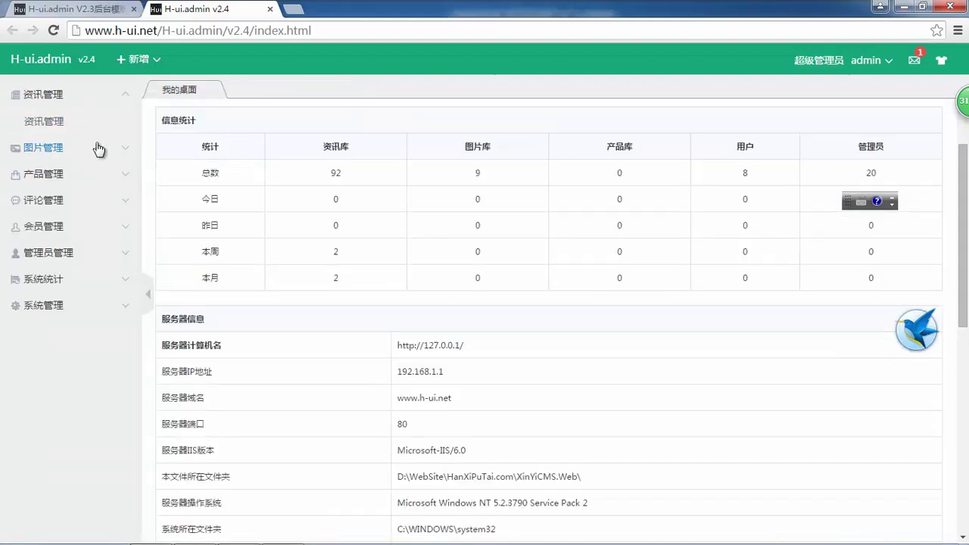
# - Open 品牌管理 and 分类管理, expanding the 二级分类 branches of the category tree
pyautogui.click(42, 148)
pyautogui.click(75, 174)
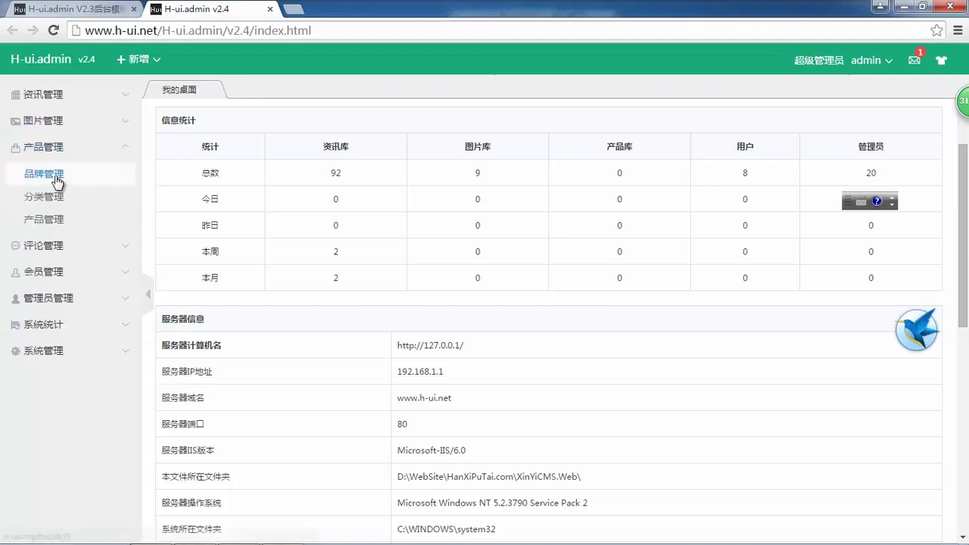
pyautogui.click(60, 173)
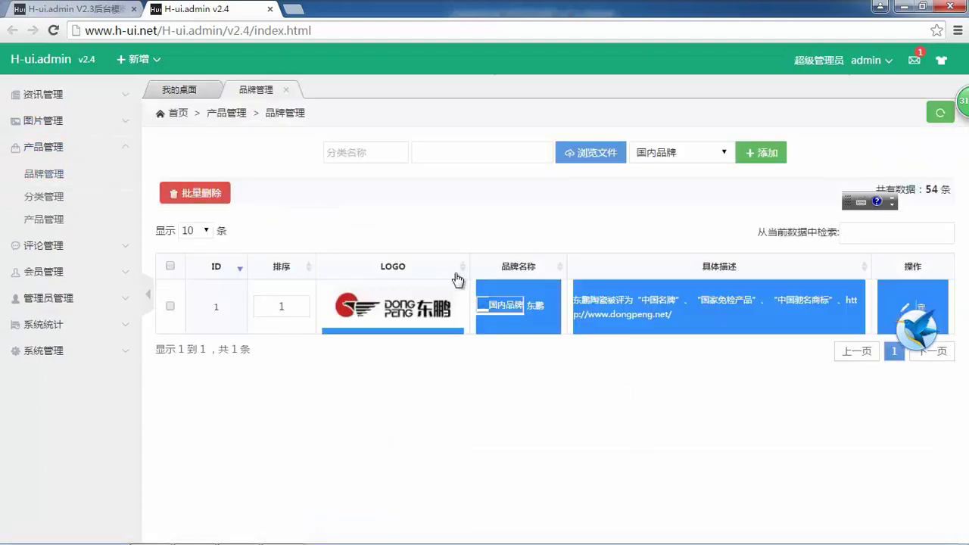
pyautogui.click(59, 198)
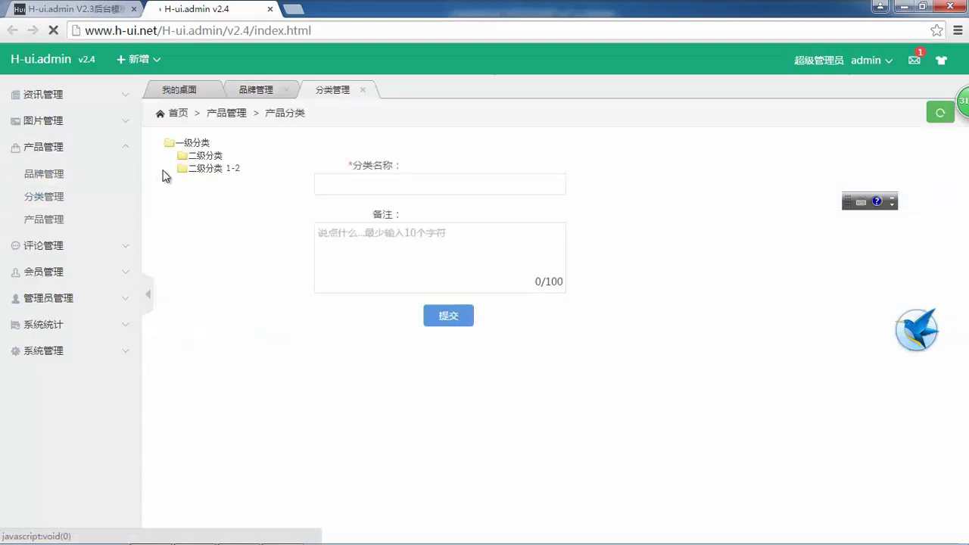
pyautogui.click(171, 156)
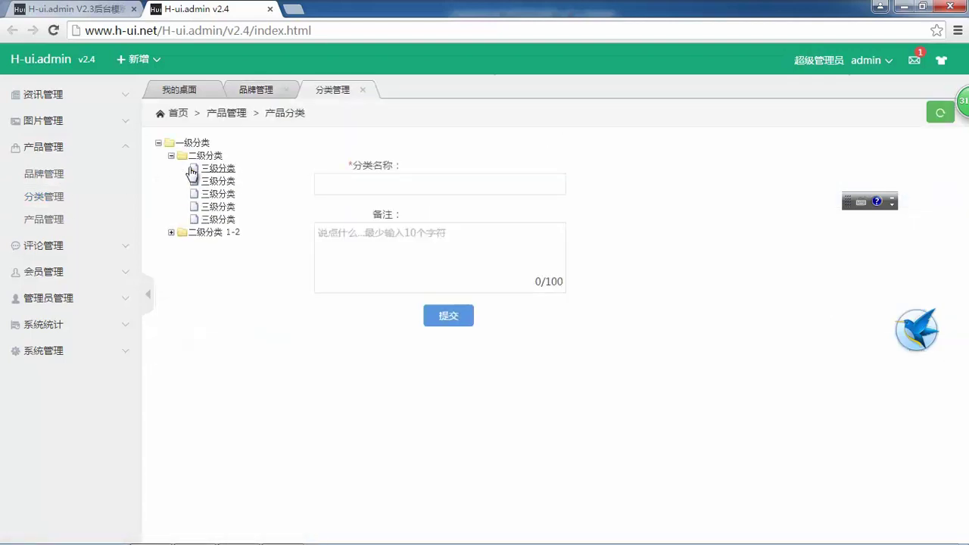
pyautogui.click(171, 232)
pyautogui.moveTo(234, 300); pyautogui.dragTo(155, 140)
pyautogui.click(358, 259)
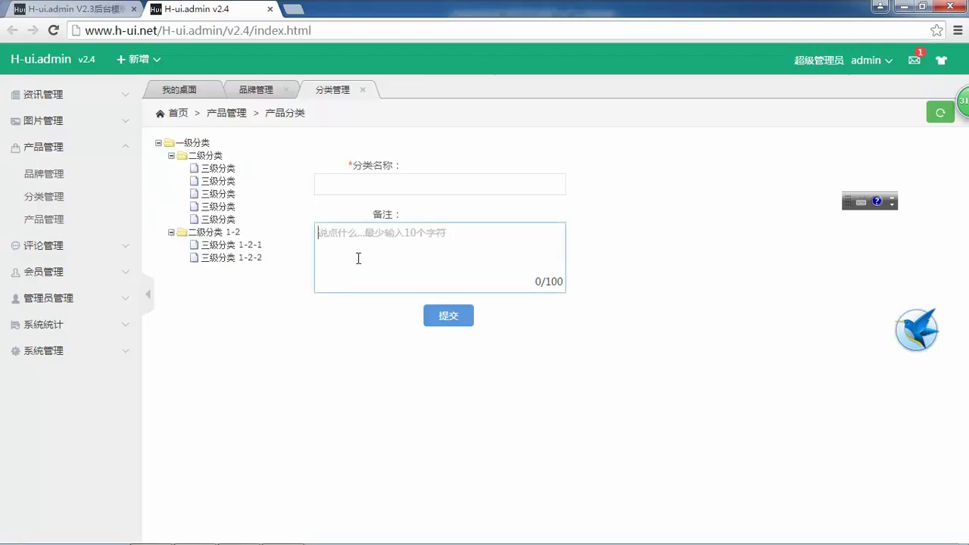
# - Open the product list, flip between brand, category and product tabs, then expand 评论管理 and 会员管理
pyautogui.click(73, 225)
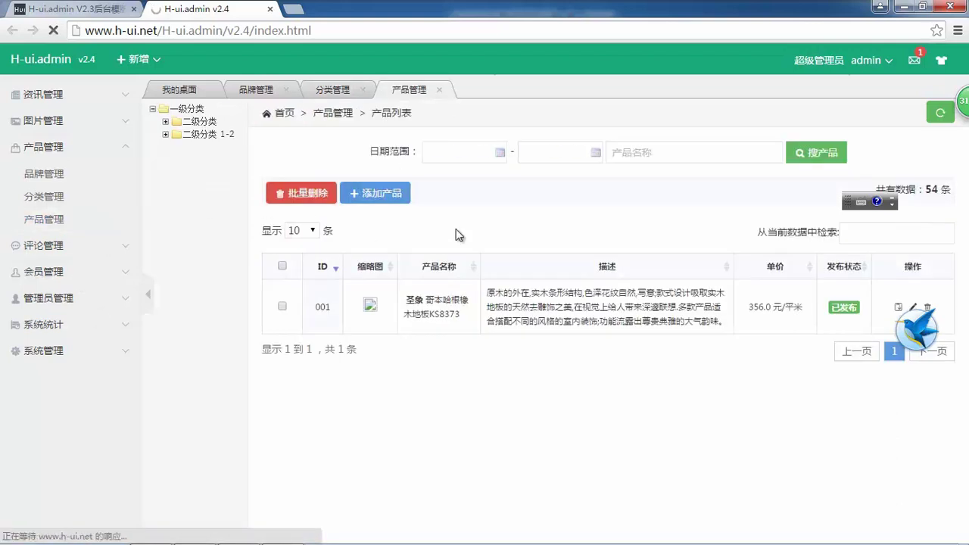
pyautogui.click(44, 174)
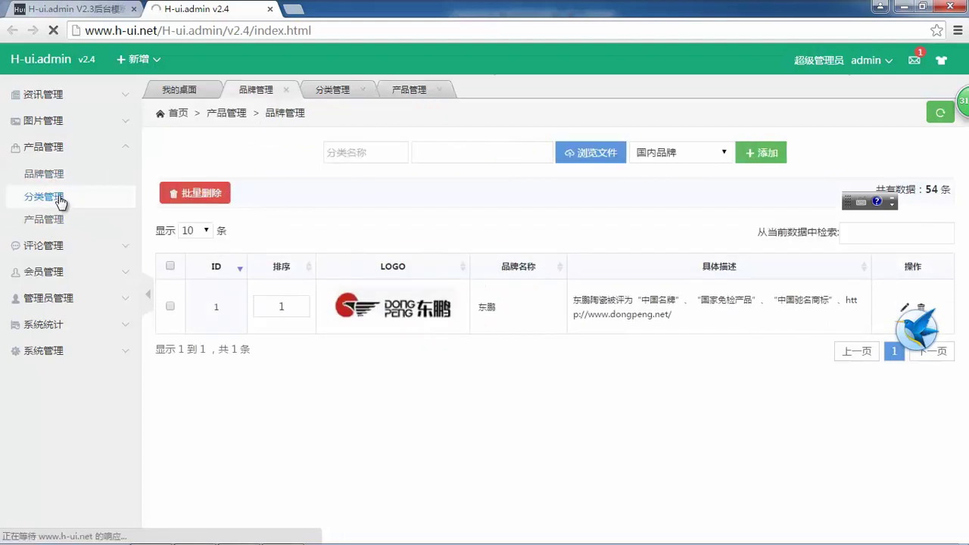
pyautogui.click(45, 196)
pyautogui.click(59, 221)
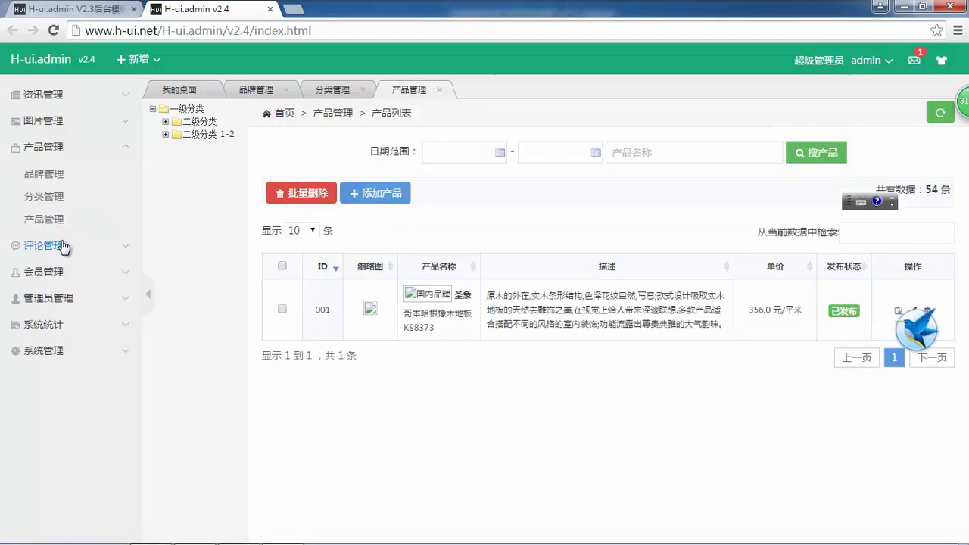
pyautogui.click(55, 249)
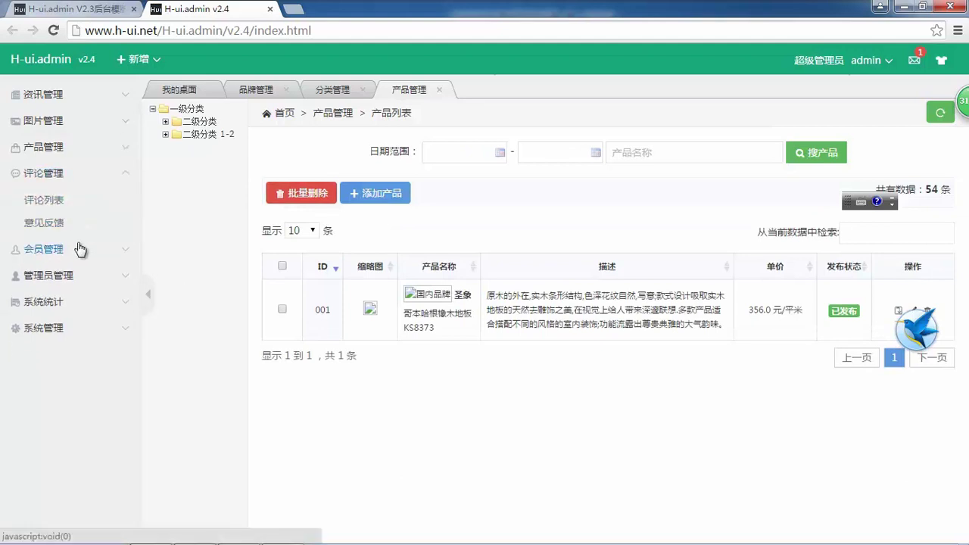
pyautogui.click(34, 248)
# - Open 会员列表, 删除的会员, 等级管理, 积分管理 and 浏览记录, then collapse member management
pyautogui.click(60, 227)
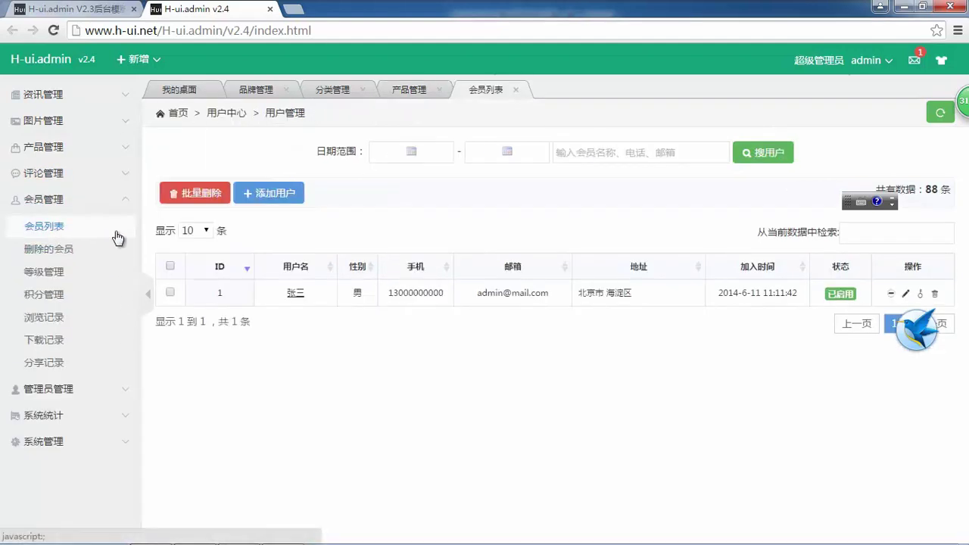
pyautogui.click(71, 249)
pyautogui.click(71, 279)
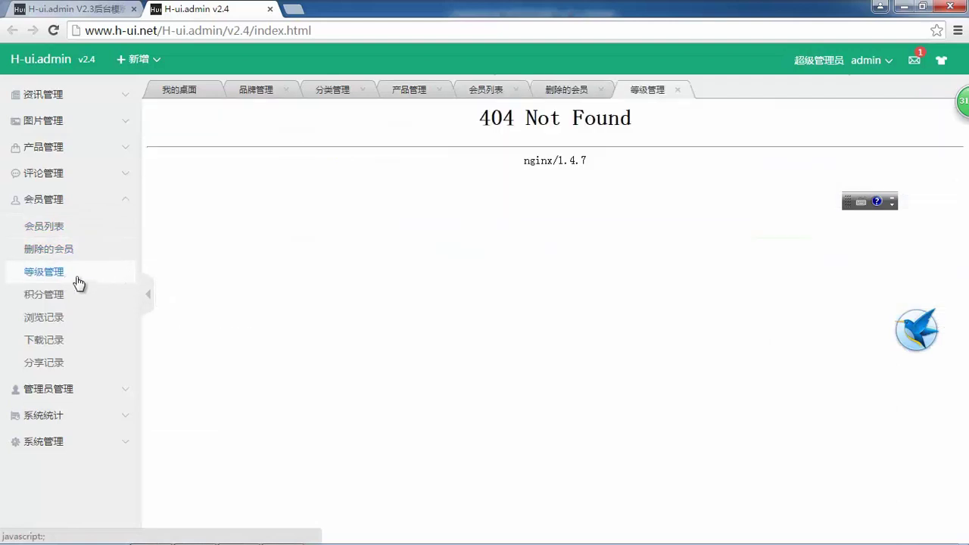
pyautogui.click(72, 296)
pyautogui.click(68, 318)
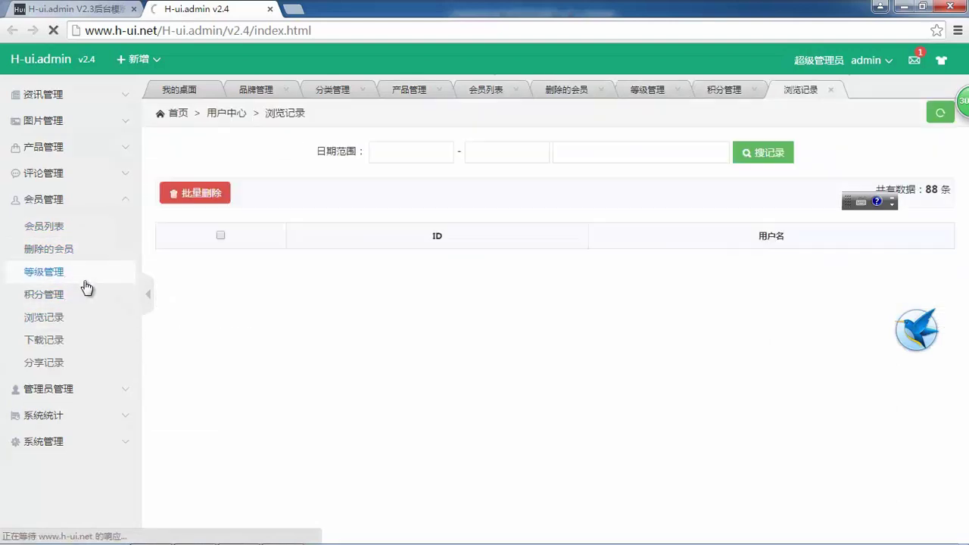
pyautogui.click(17, 201)
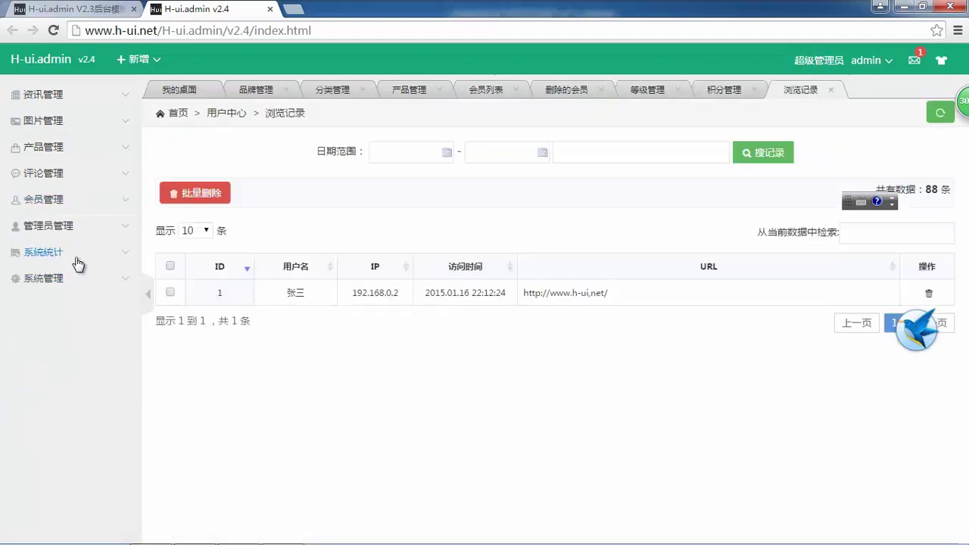
# - View 角色管理 and 权限管理, open and close 添加权限节点, then open the 系统统计 折线图 page
pyautogui.click(75, 235)
pyautogui.click(65, 251)
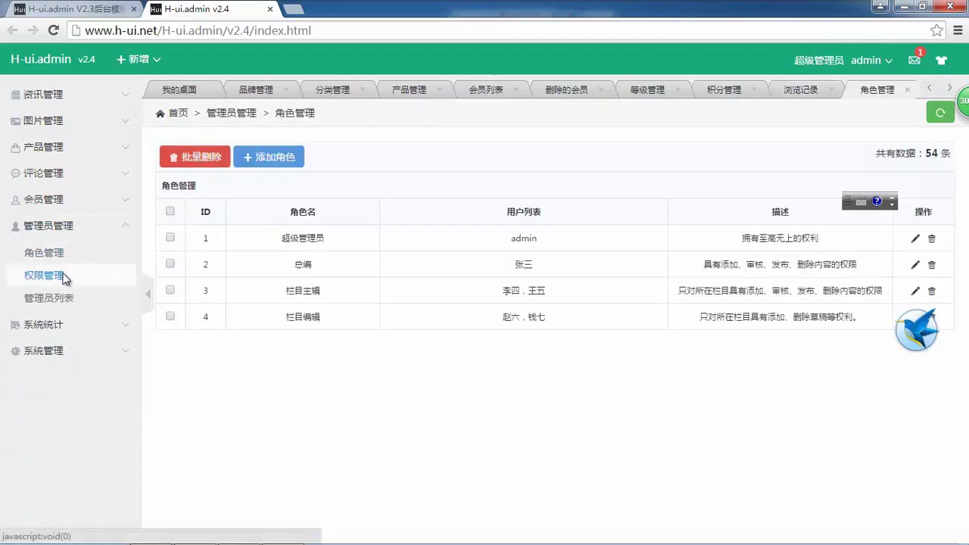
pyautogui.click(64, 274)
pyautogui.click(63, 256)
pyautogui.click(66, 275)
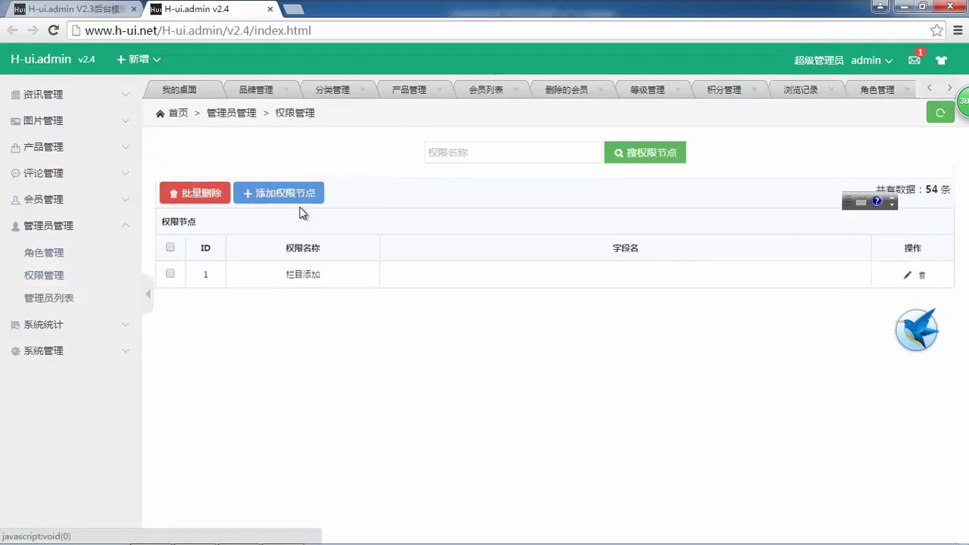
pyautogui.click(287, 194)
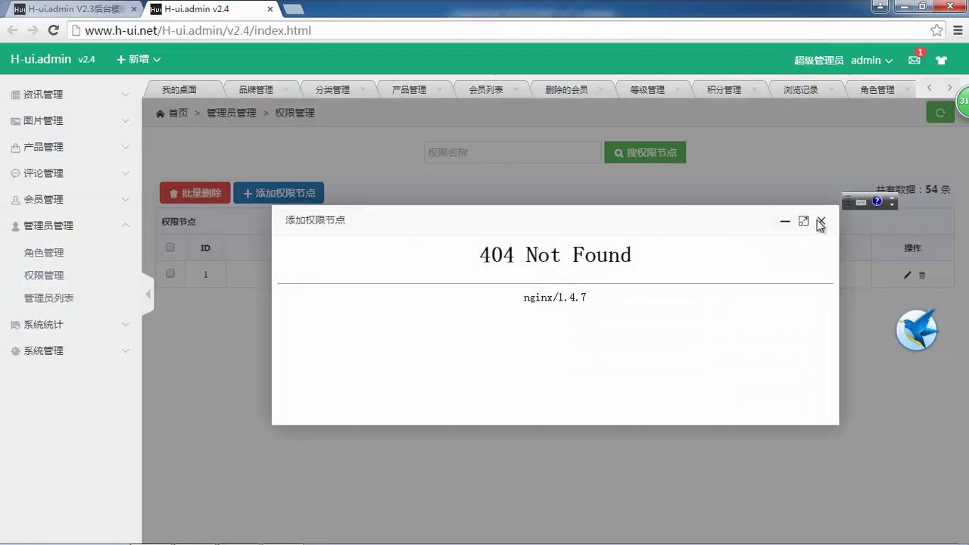
pyautogui.click(820, 222)
pyautogui.click(44, 323)
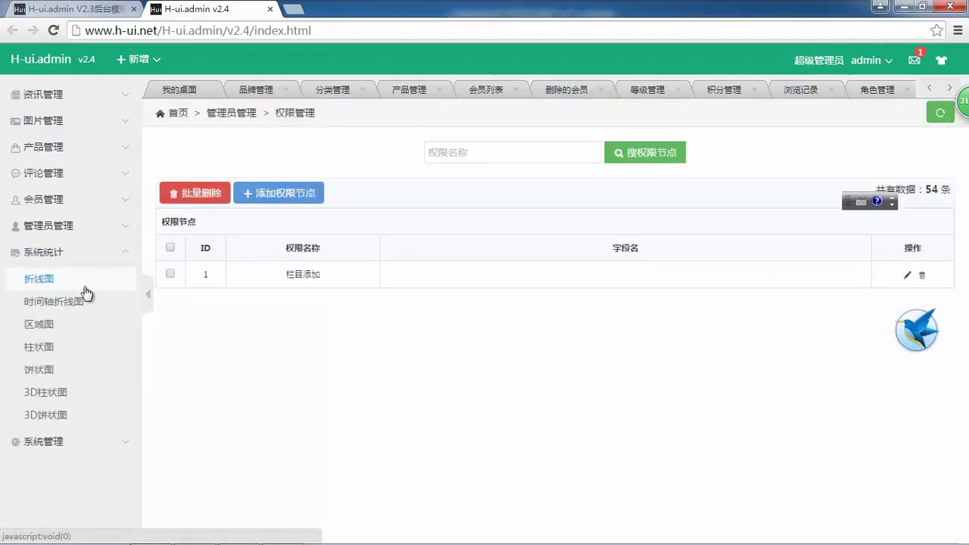
pyautogui.click(55, 280)
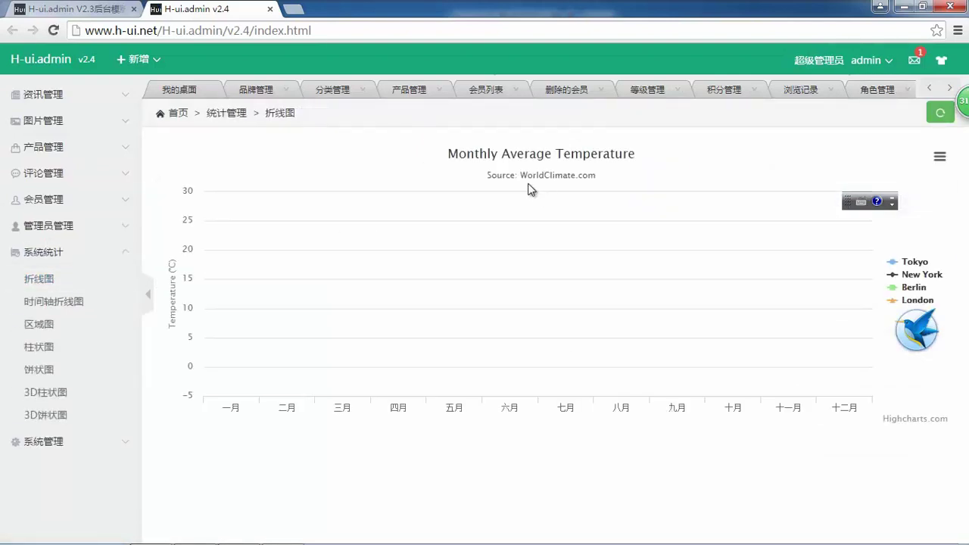
# - View the timeline, area, bar and pie statistics charts
pyautogui.click(72, 303)
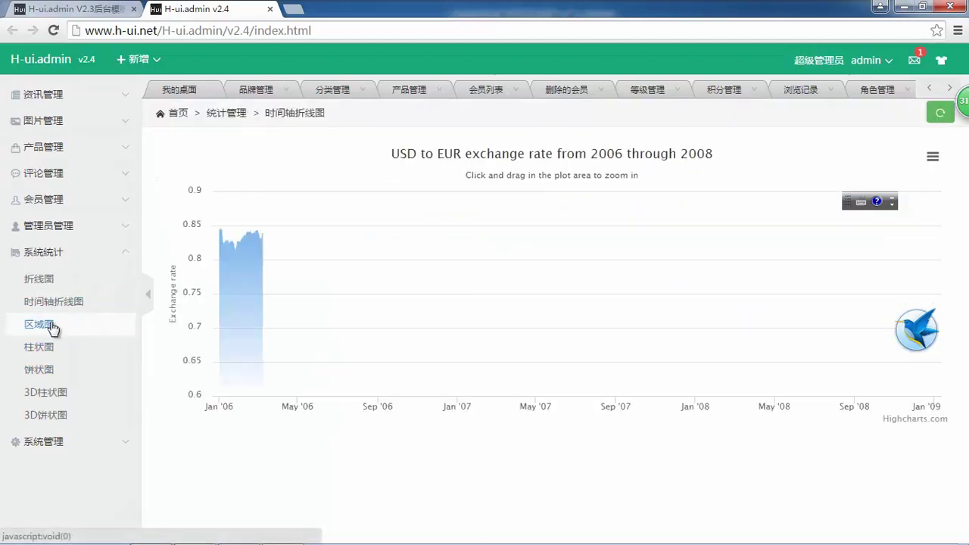
pyautogui.click(44, 325)
pyautogui.click(40, 348)
pyautogui.click(39, 371)
# - Cycle through the 系统设置 basic, security, mail and other tabs, then open the data dictionary
pyautogui.click(54, 453)
pyautogui.click(65, 307)
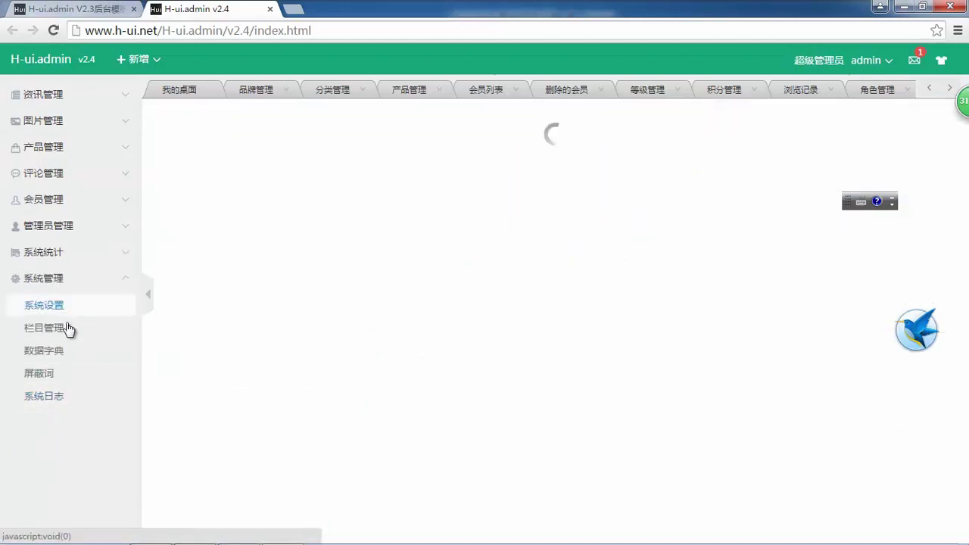
pyautogui.click(267, 157)
pyautogui.click(306, 157)
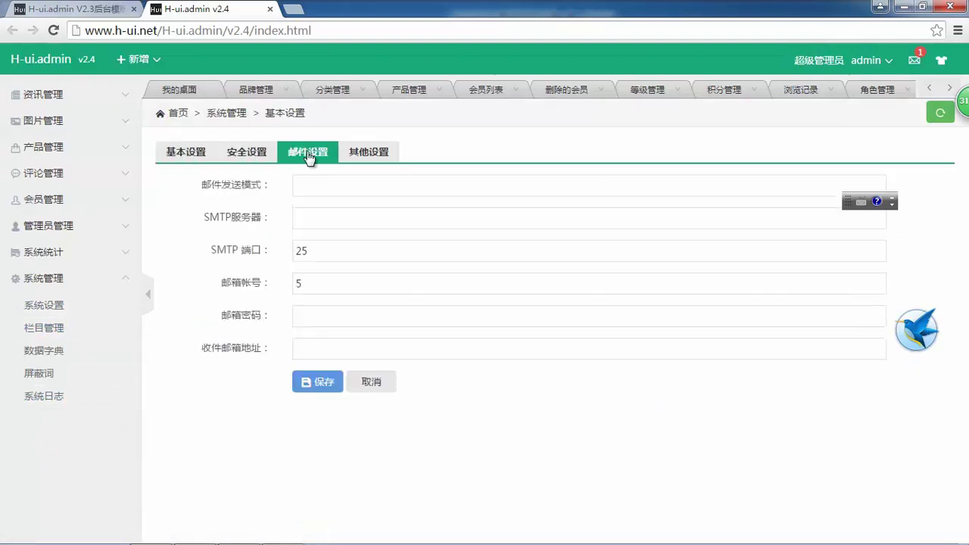
pyautogui.click(386, 153)
pyautogui.click(319, 153)
pyautogui.click(225, 156)
pyautogui.click(181, 158)
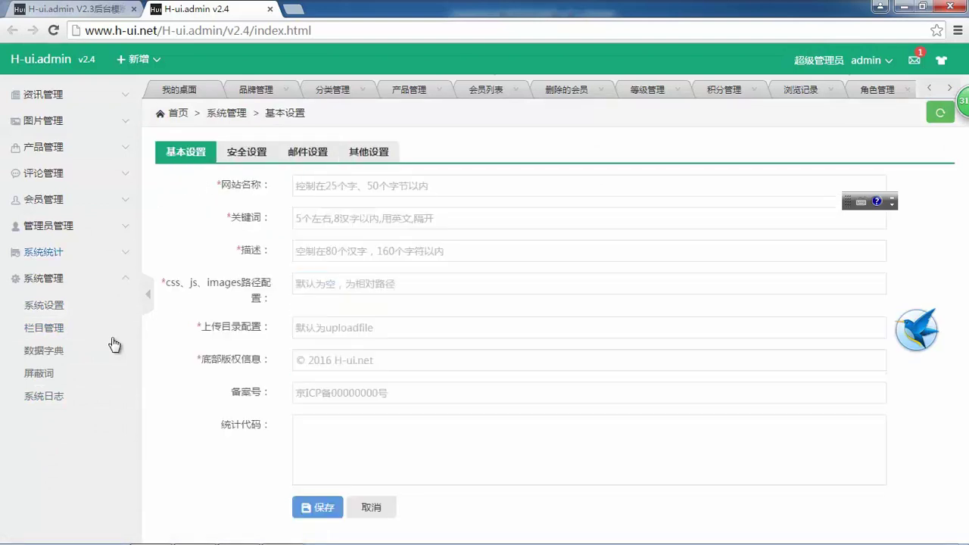
pyautogui.click(71, 348)
# - Show 栏目管理, open and close 添加栏目, and close the 品牌管理 and 分类管理 tabs
pyautogui.click(63, 330)
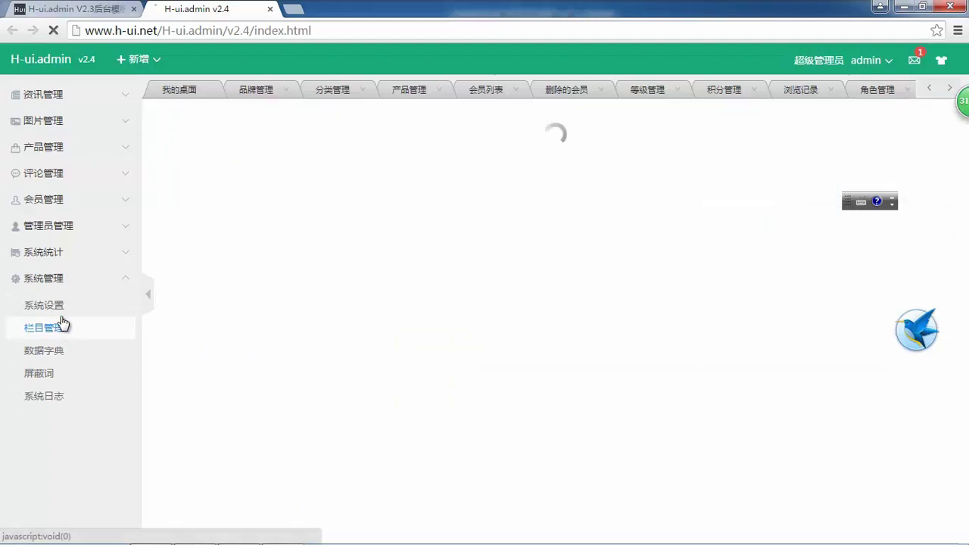
pyautogui.click(273, 193)
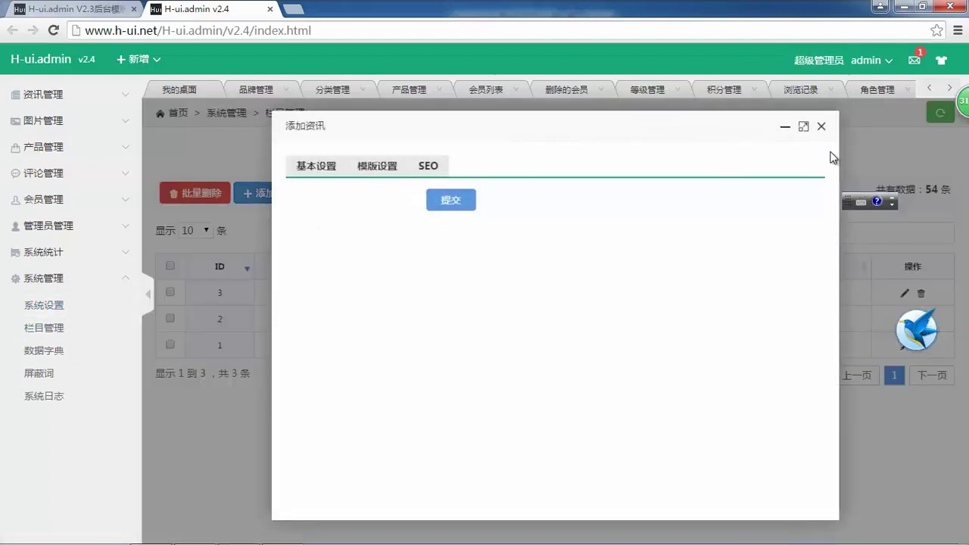
pyautogui.click(821, 127)
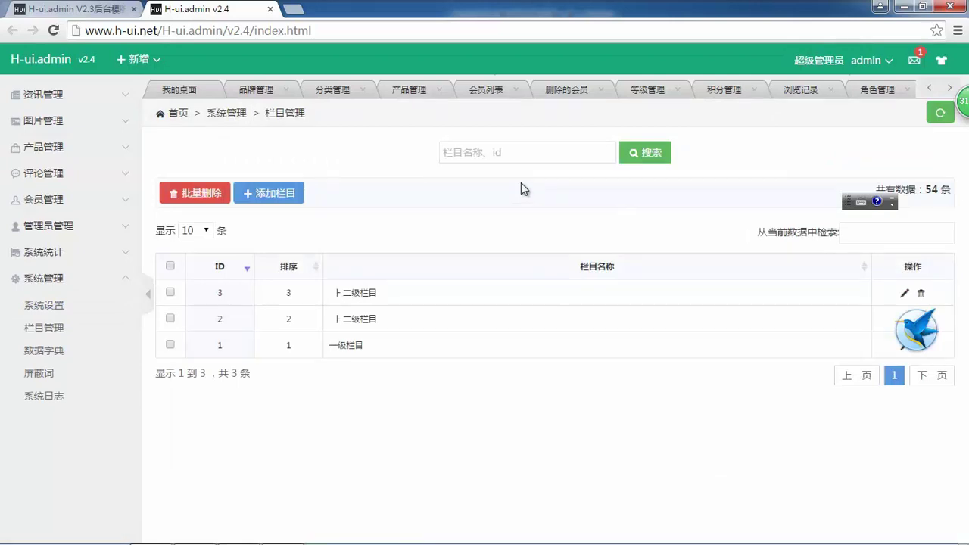
pyautogui.click(286, 90)
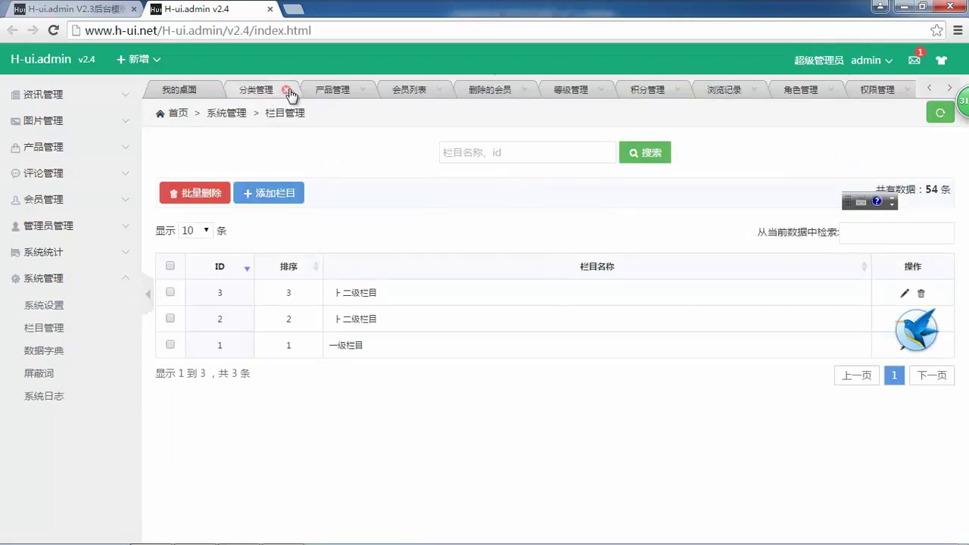
pyautogui.click(286, 90)
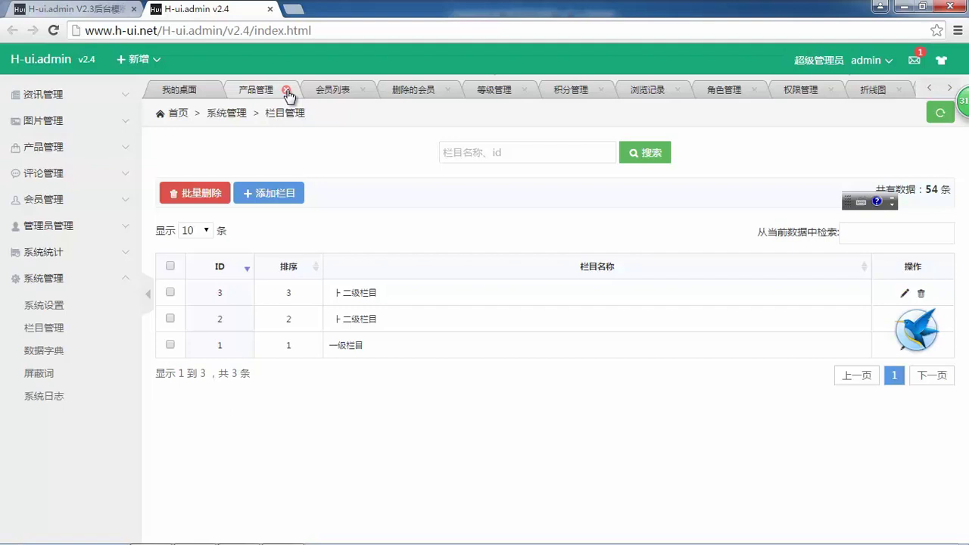
# - Close the 产品管理 tab and download H-ui.admin v2.4 from the introduction page
pyautogui.click(285, 90)
pyautogui.hotkey('ctrl', 'pageup')
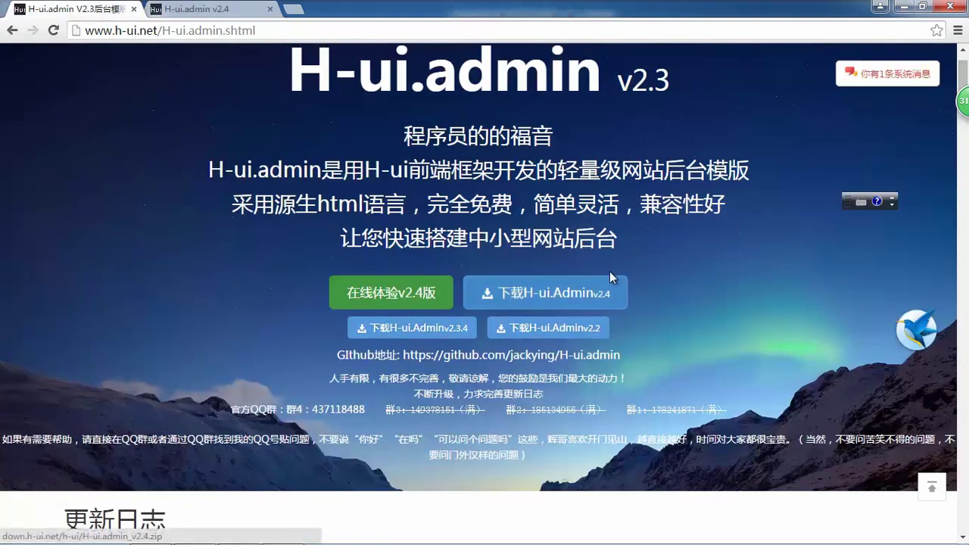
pyautogui.click(550, 292)
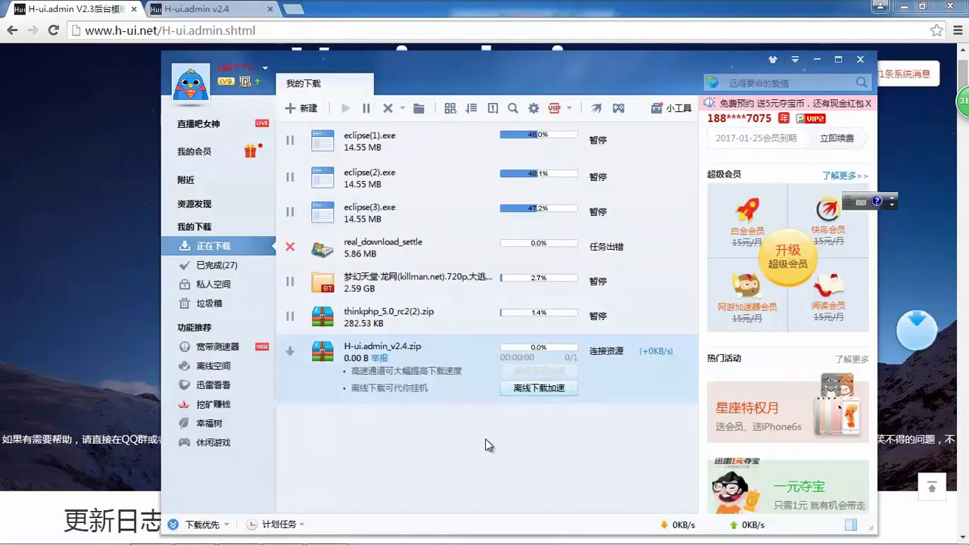
pyautogui.moveTo(491, 454); pyautogui.dragTo(353, 179)
pyautogui.click(18, 321)
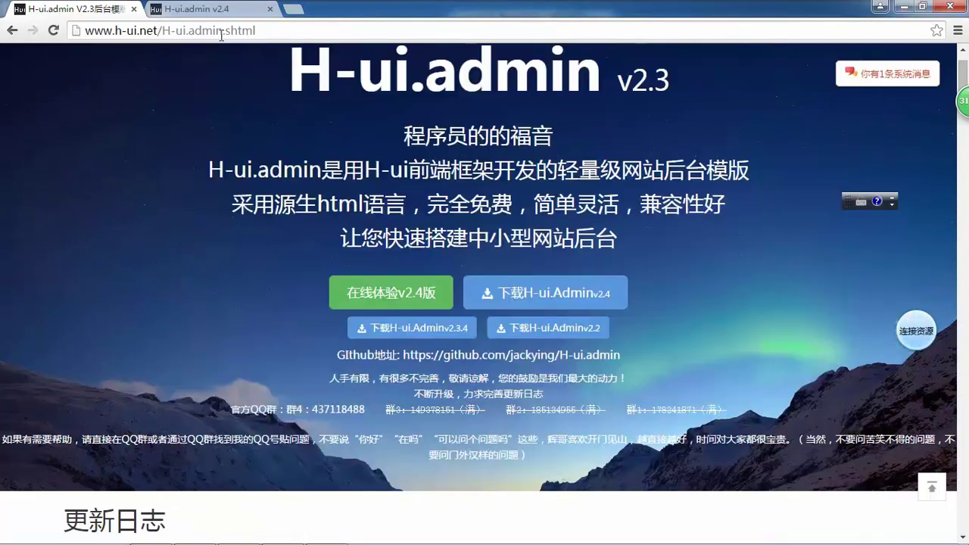
pyautogui.click(231, 15)
pyautogui.click(77, 9)
pyautogui.scroll(1, 222, 78)
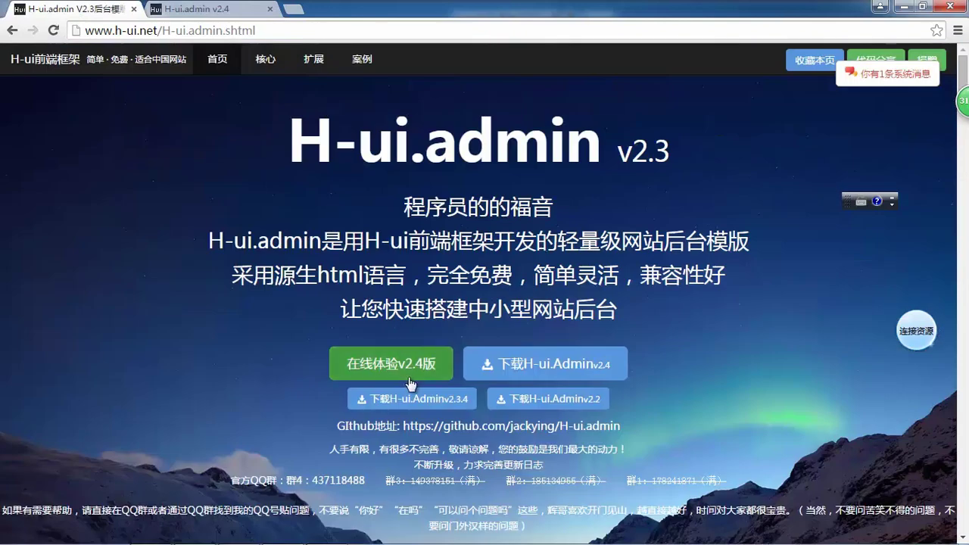
pyautogui.moveTo(159, 31); pyautogui.dragTo(408, 43)
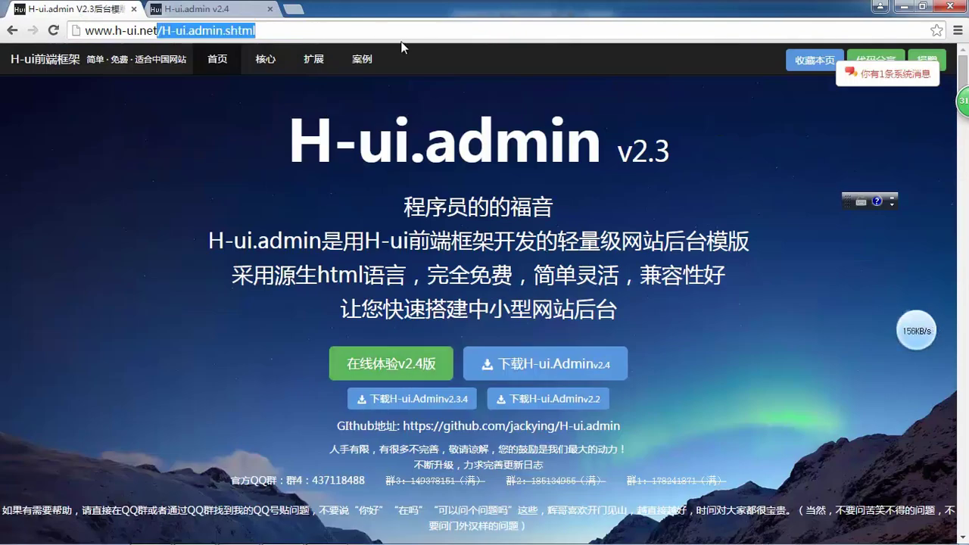
pyautogui.press('BackSpace')
pyautogui.press('Return')
# - Open 核心 docs and view 2.1 响应式栅格系统 and 3.4 表单 pages
pyautogui.click(265, 59)
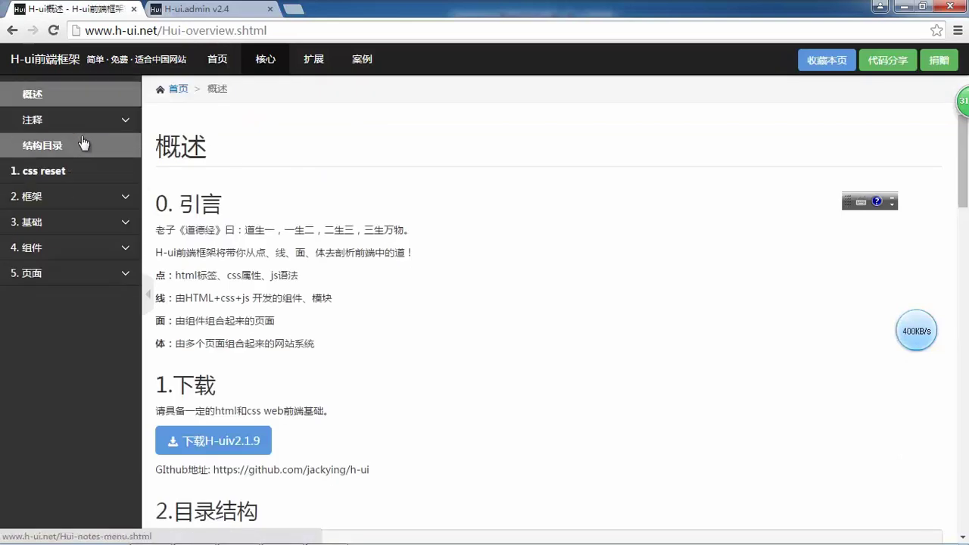
pyautogui.click(110, 195)
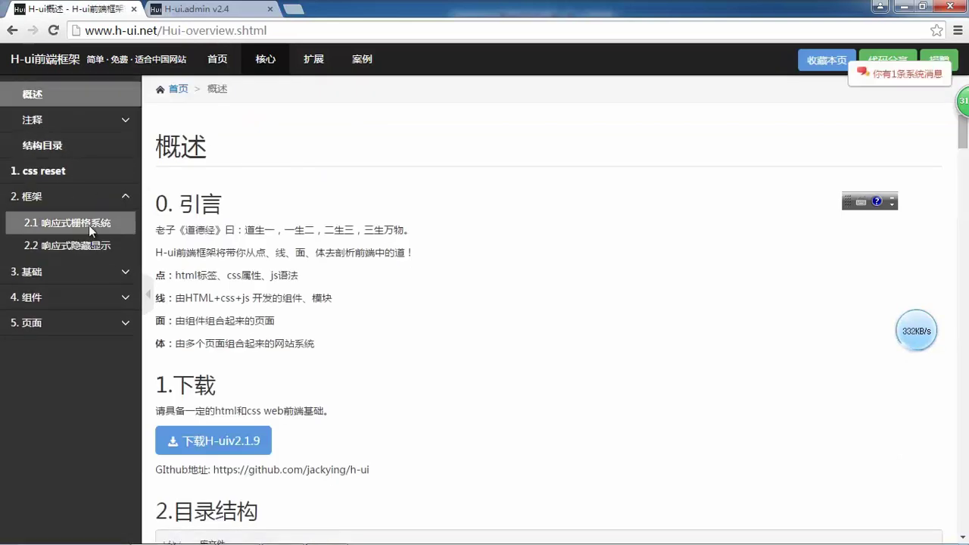
pyautogui.click(121, 224)
pyautogui.click(91, 271)
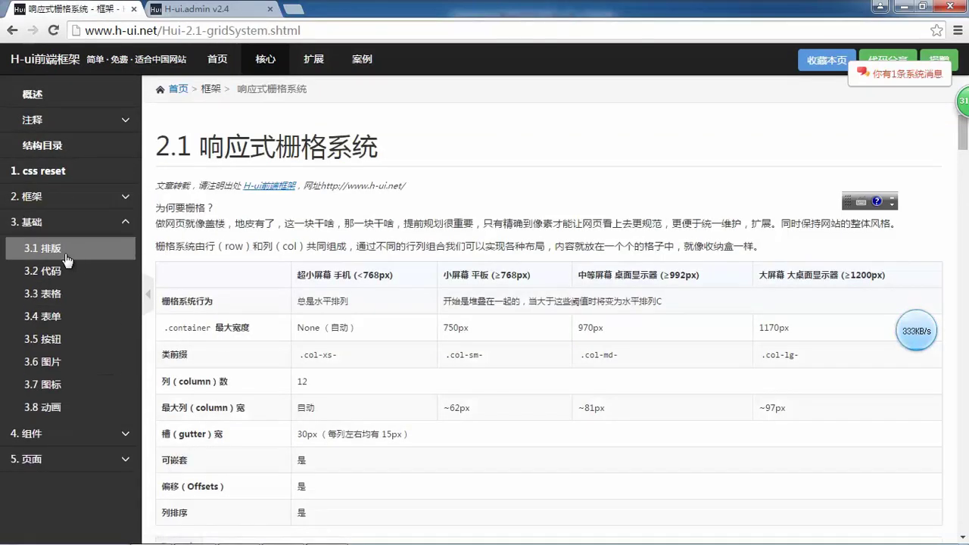
pyautogui.click(59, 317)
pyautogui.scroll(-3, 399, 270)
pyautogui.scroll(-4, 329, 305)
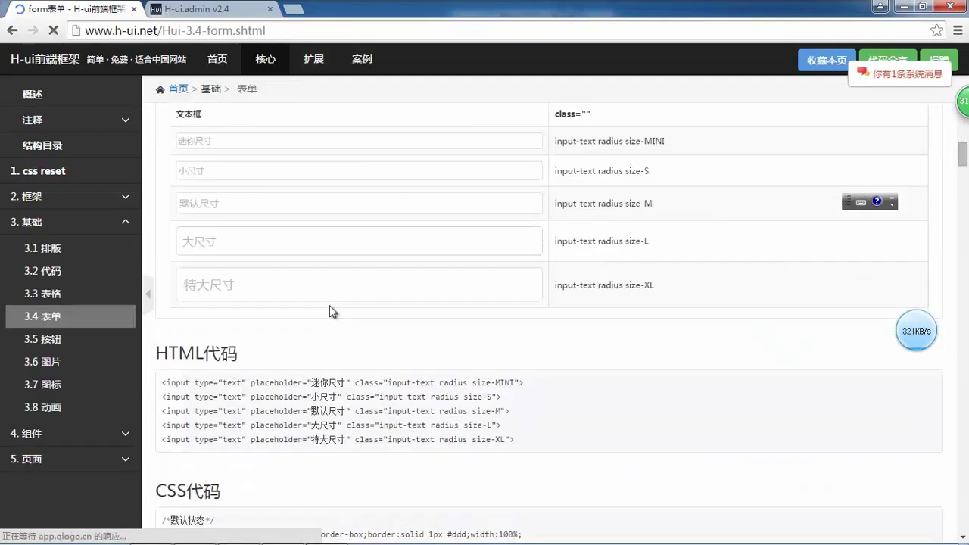
# - Expand the 4. 组件 and 5. 页面 sections, opening and closing the 404页面 example
pyautogui.click(72, 445)
pyautogui.scroll(-4, 75, 317)
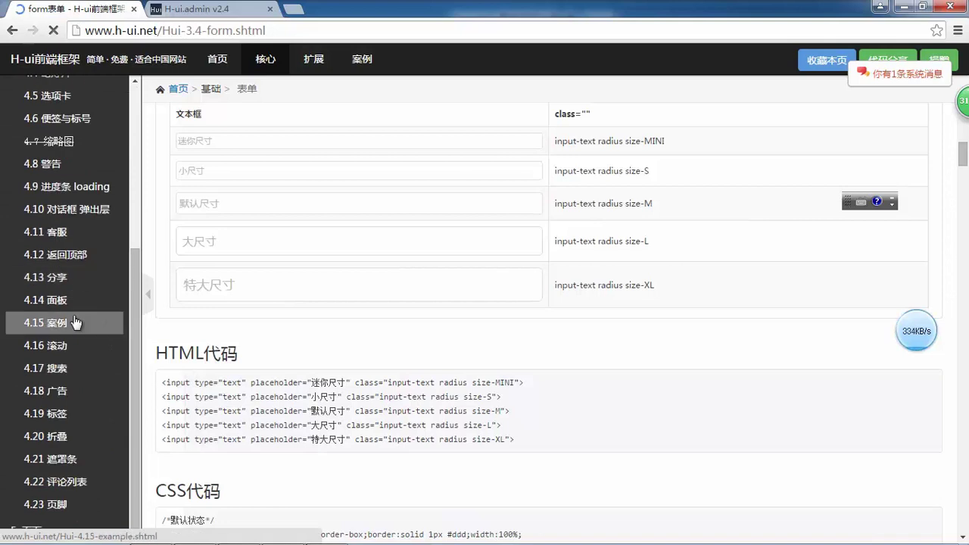
pyautogui.click(32, 530)
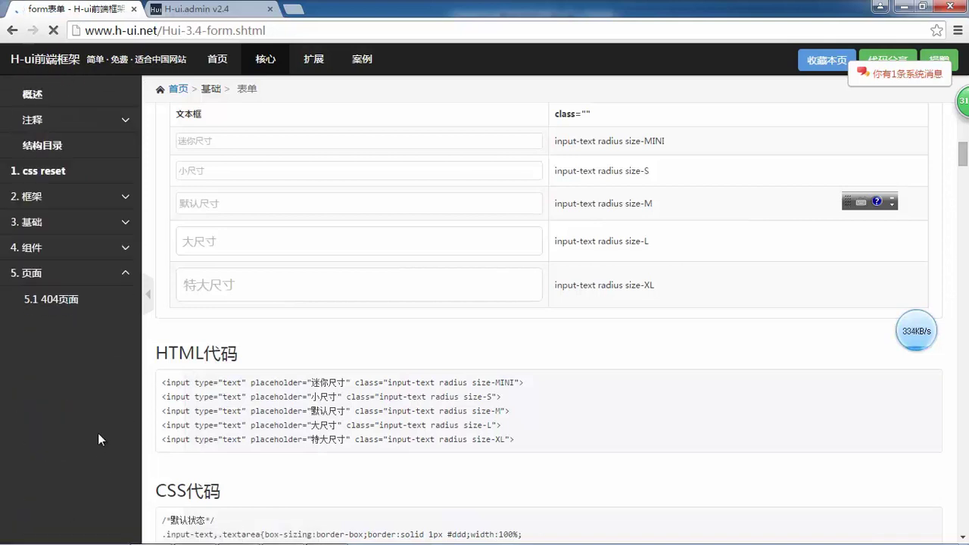
pyautogui.click(60, 300)
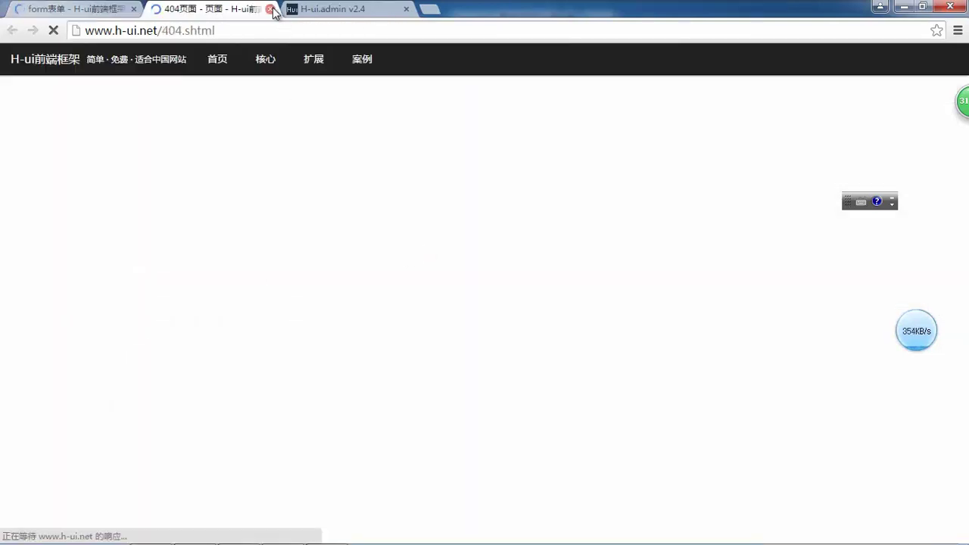
pyautogui.click(270, 9)
pyautogui.scroll(5, 99, 149)
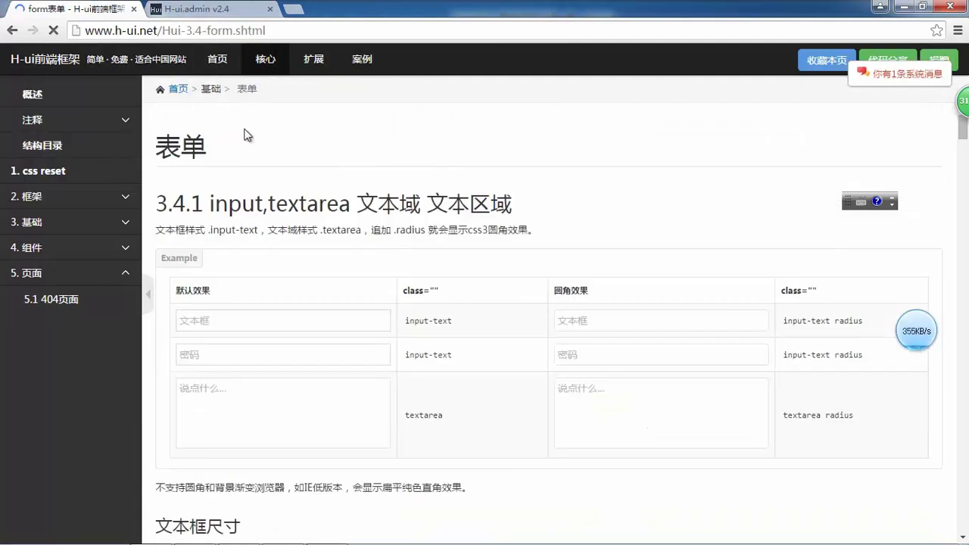
# - Open the 案例 showcase and launch the 站酷设计师招聘 case site
pyautogui.click(362, 59)
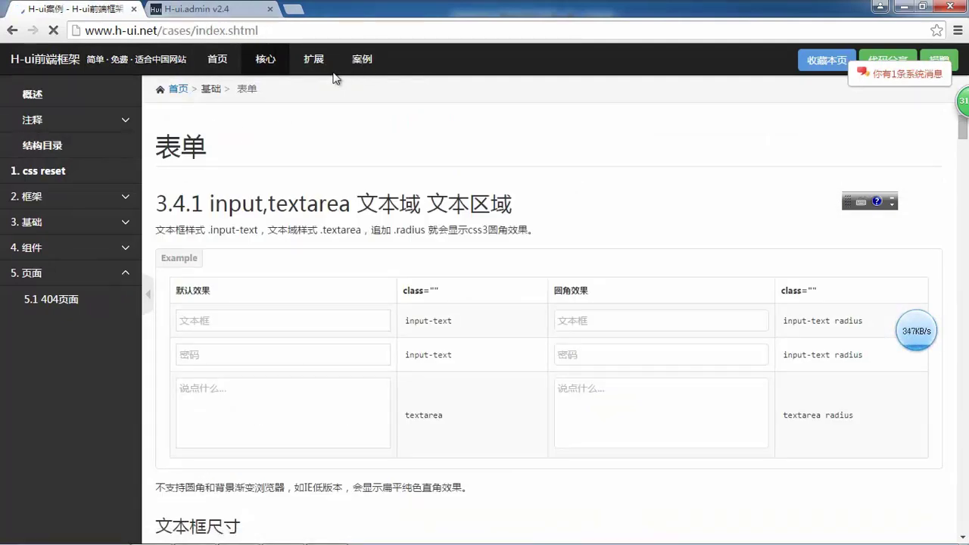
pyautogui.scroll(-3, 691, 240)
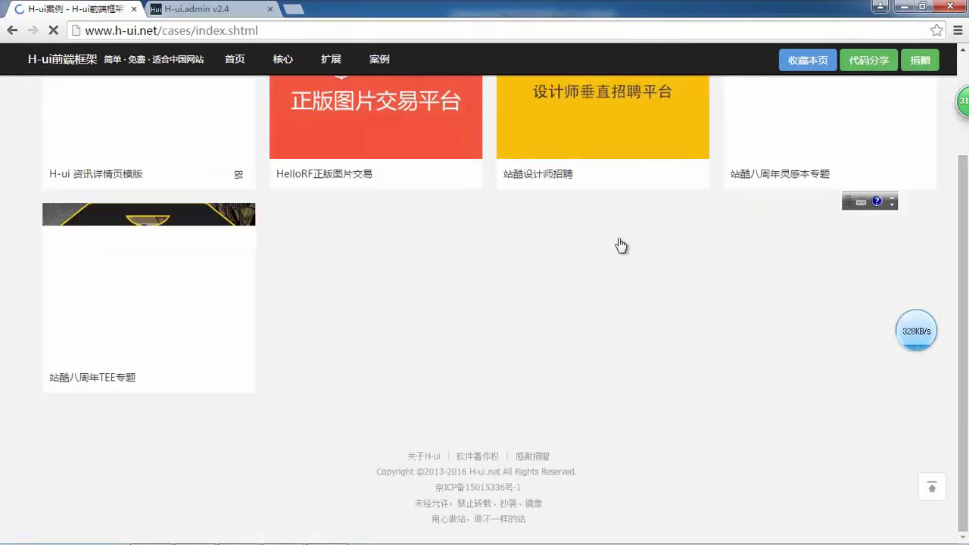
pyautogui.scroll(3, 622, 246)
pyautogui.click(575, 205)
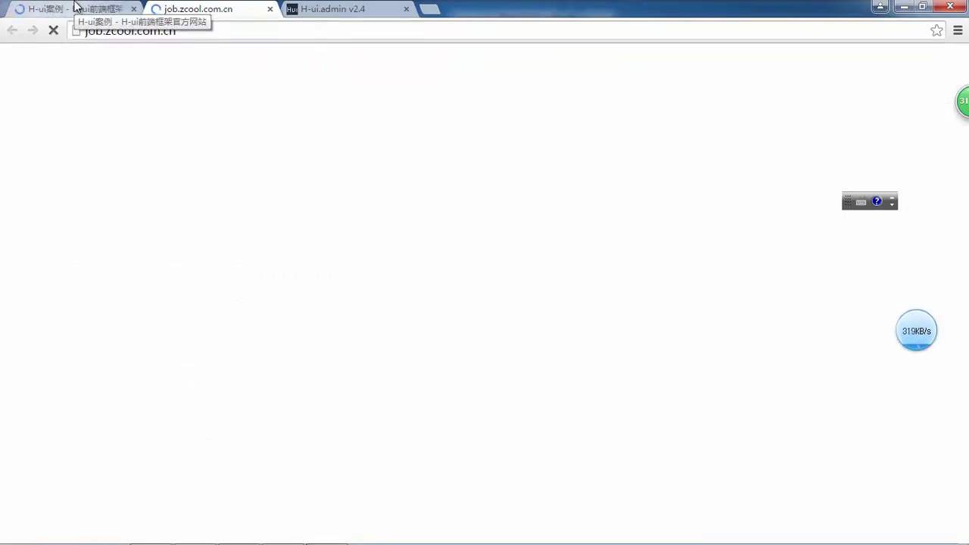
# - Open the 站酷八周年TEE专题 case, switch among the zcool tabs and close the ZTEE page
pyautogui.click(76, 6)
pyautogui.click(229, 227)
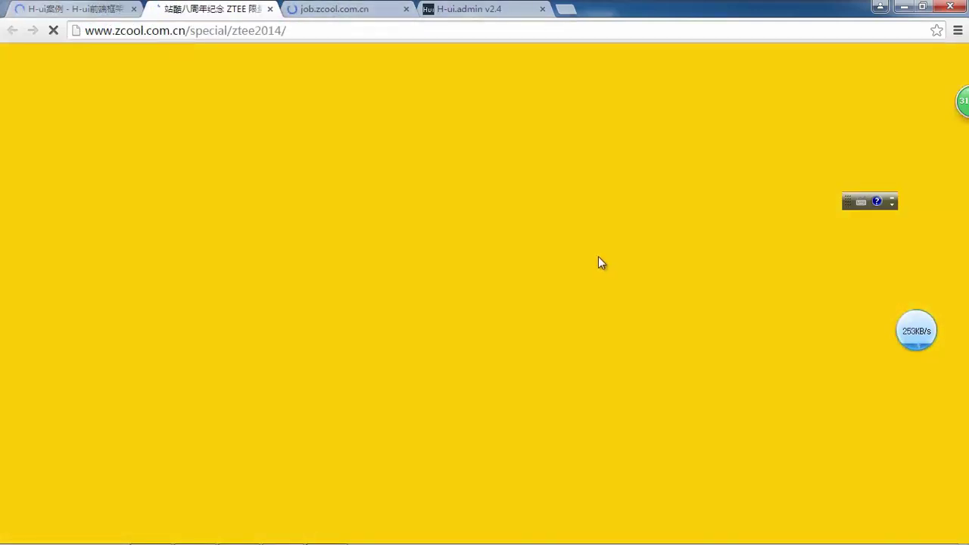
pyautogui.click(371, 8)
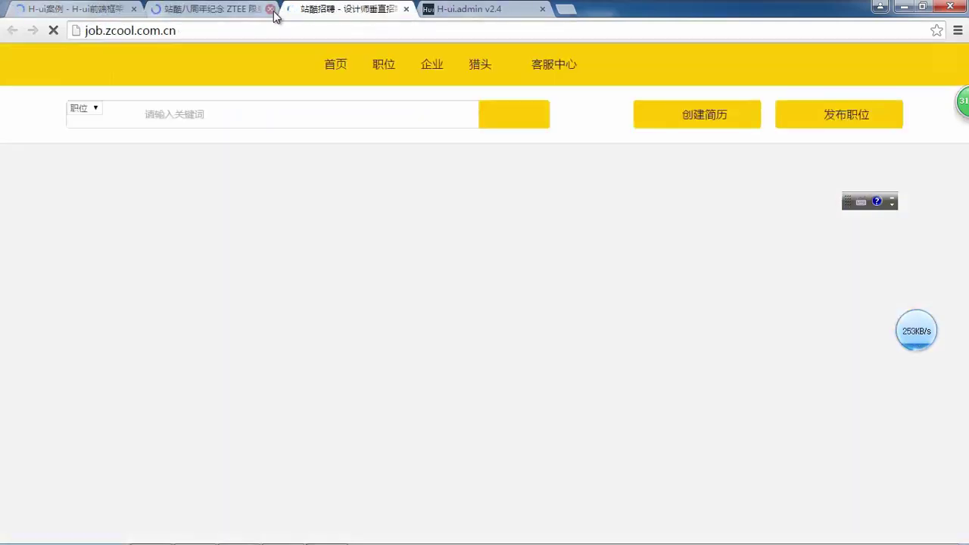
pyautogui.click(253, 10)
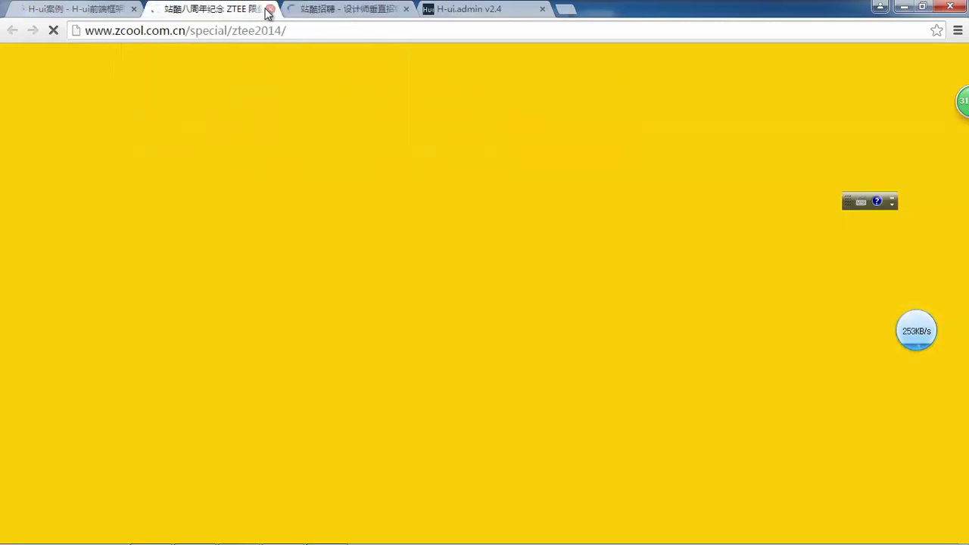
pyautogui.click(270, 9)
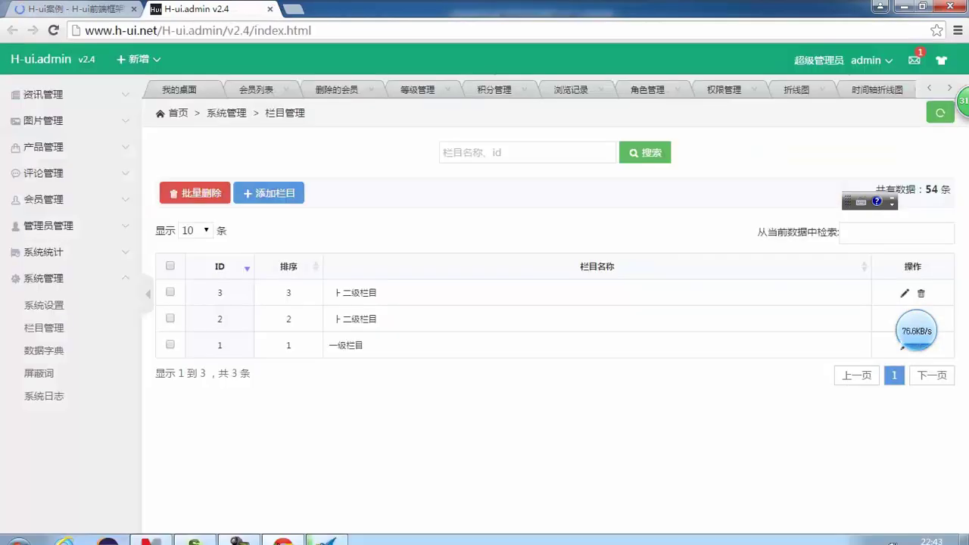
# - Check the netdisk link in the Mindjet note, minimize it, and start a blank Chrome tab
pyautogui.click(152, 533)
pyautogui.click(469, 259)
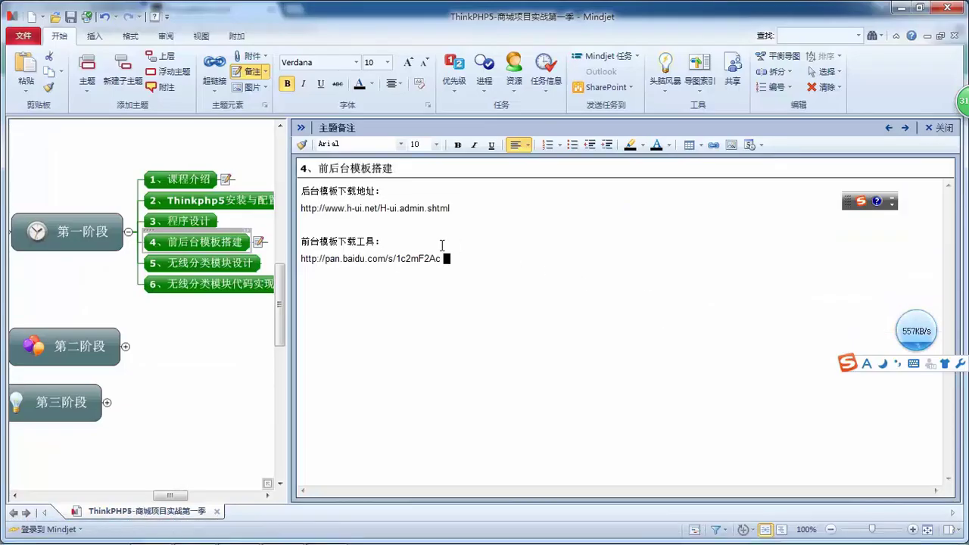
pyautogui.click(898, 8)
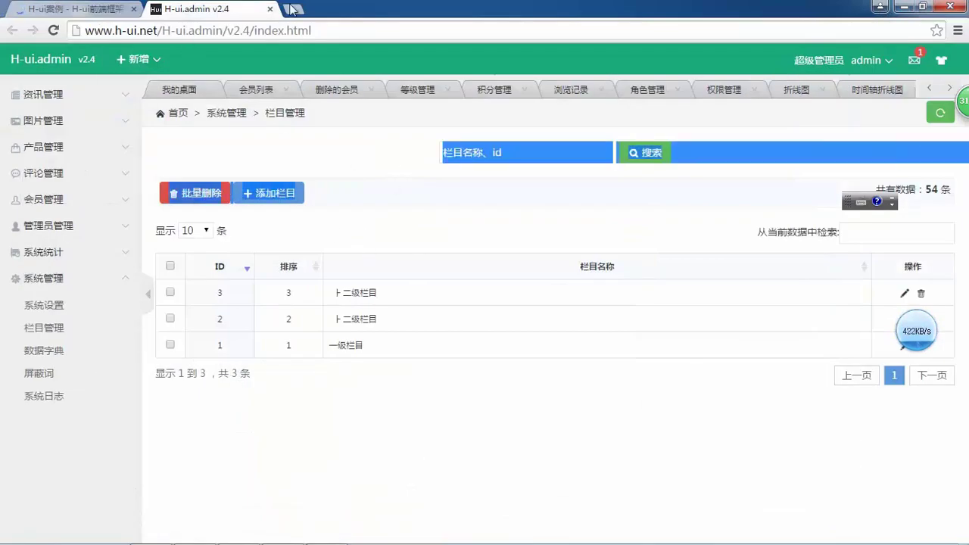
pyautogui.click(294, 9)
pyautogui.write('ww')
pyautogui.press('BackSpace')
pyautogui.press('BackSpace')
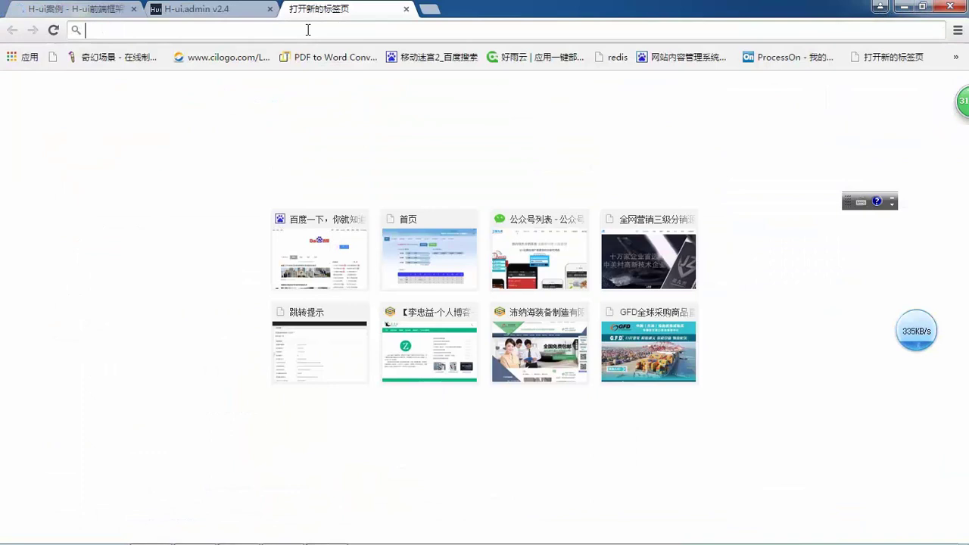
# - Load mall.baidu.com from the address-bar suggestion and skim the Baidu MALL home page
pyautogui.write('MA')
pyautogui.press('BackSpace')
pyautogui.press('BackSpace')
pyautogui.press('BackSpace')
pyautogui.write('MA')
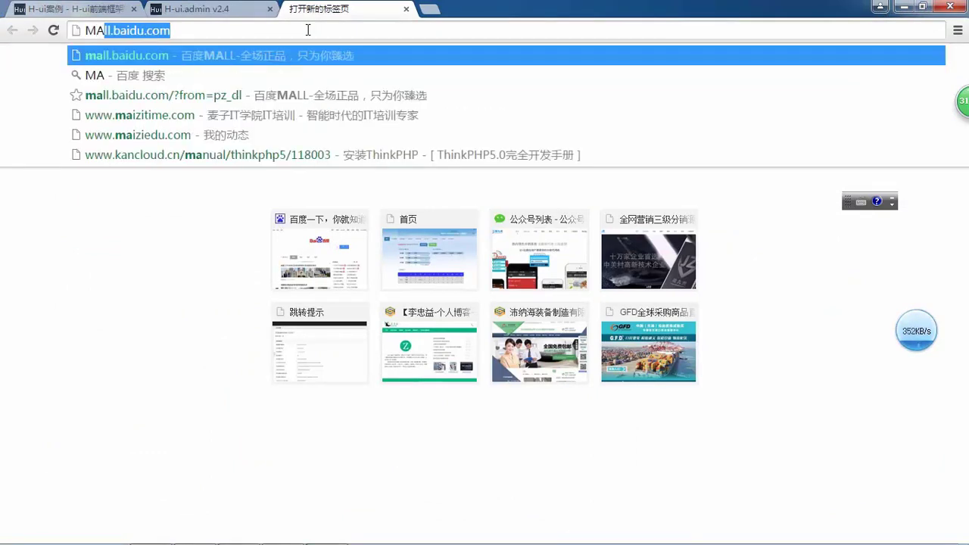
pyautogui.press('Return')
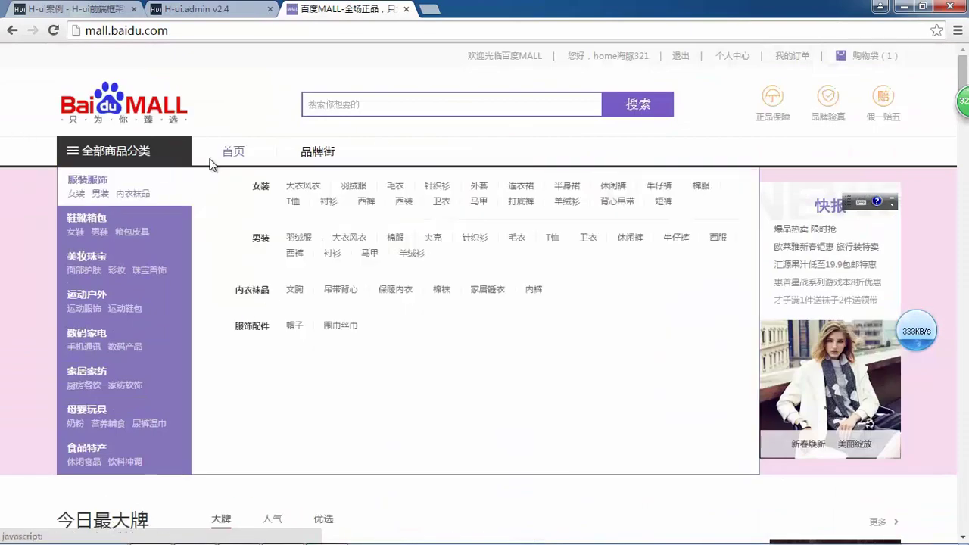
pyautogui.scroll(-2, 151, 303)
pyautogui.scroll(2, 374, 110)
# - Minimize Chrome and refresh the desktop several times via 刷新
pyautogui.click(903, 6)
pyautogui.rightClick(207, 68)
pyautogui.click(249, 108)
pyautogui.rightClick(224, 93)
pyautogui.click(240, 128)
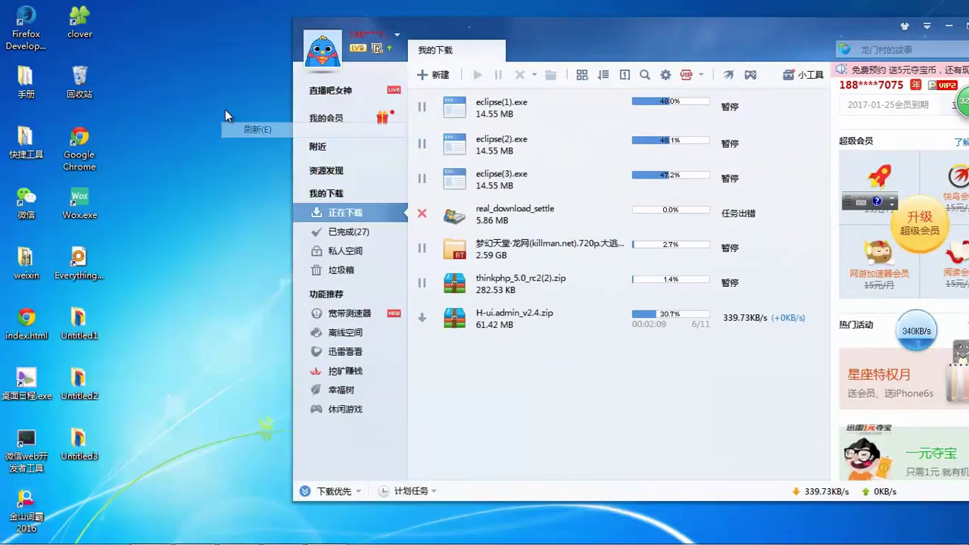
pyautogui.rightClick(234, 125)
pyautogui.click(284, 164)
pyautogui.rightClick(149, 86)
pyautogui.click(195, 119)
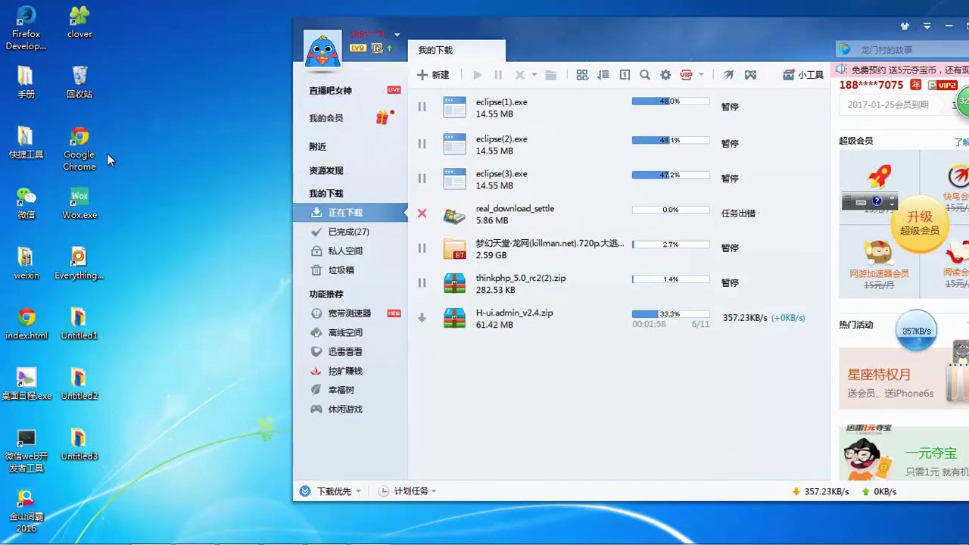
# - Open the 快捷工具 folder, then bring the Mindjet note forward at the netdisk link line
pyautogui.doubleClick(26, 138)
pyautogui.moveTo(269, 12); pyautogui.dragTo(501, 17)
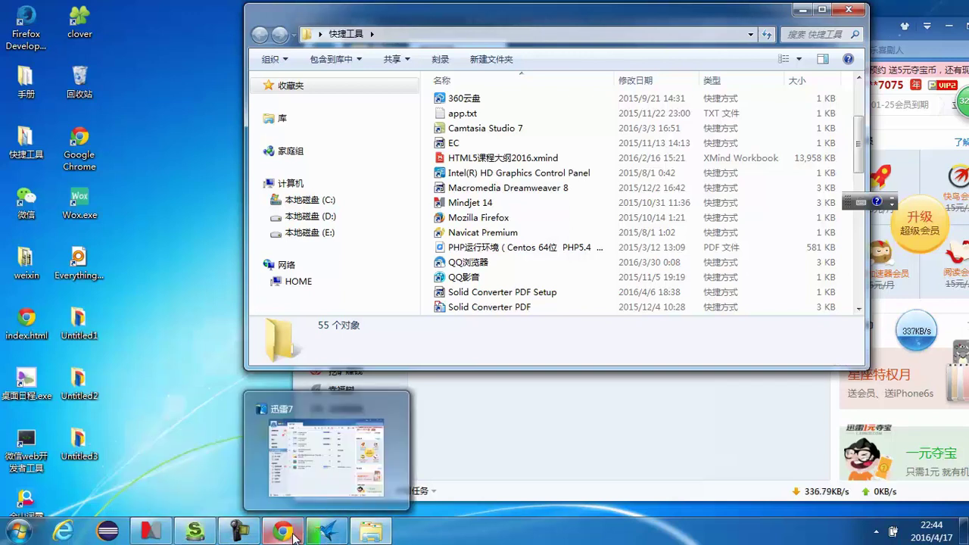
pyautogui.click(151, 532)
pyautogui.click(449, 262)
# - Paste the netdisk share link into a new Chrome tab to view 仿站小工具 V7.0.rar (3.9M), then minimize Chrome
pyautogui.moveTo(429, 261); pyautogui.dragTo(288, 262)
pyautogui.click(283, 531)
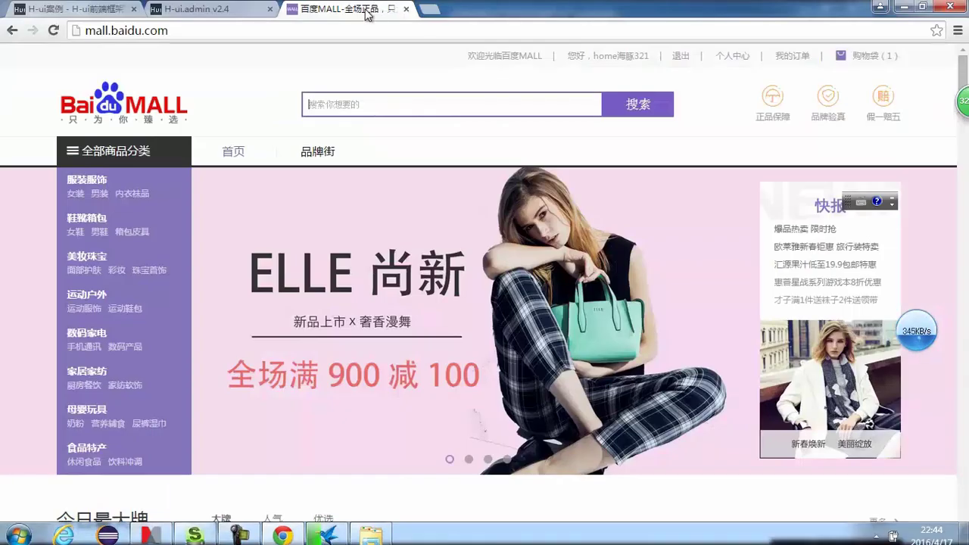
pyautogui.click(429, 9)
pyautogui.press('Return')
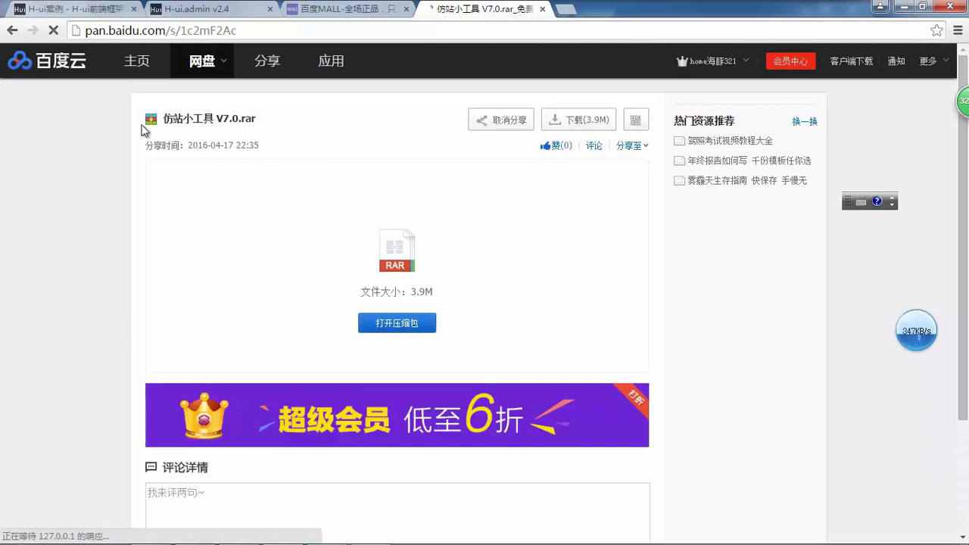
pyautogui.moveTo(313, 134); pyautogui.dragTo(712, 34)
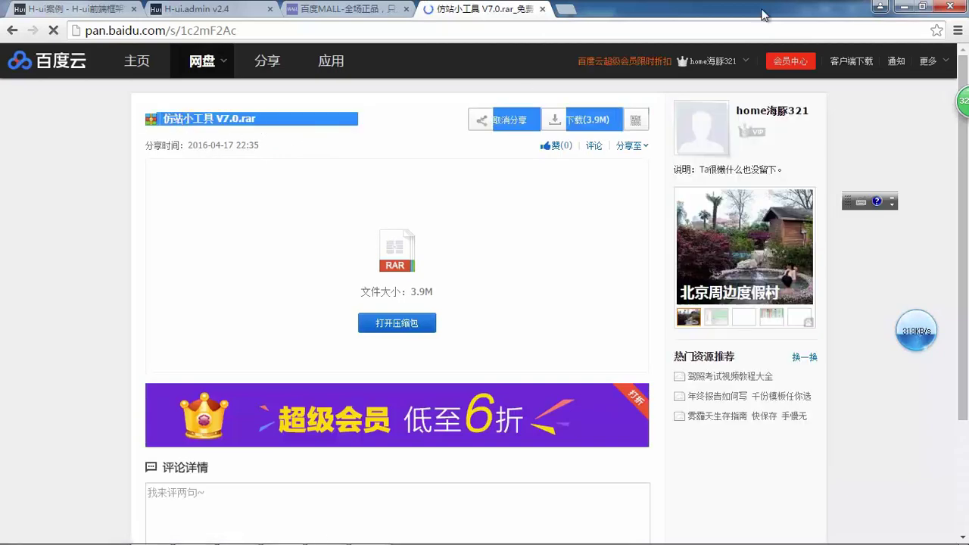
pyautogui.click(884, 6)
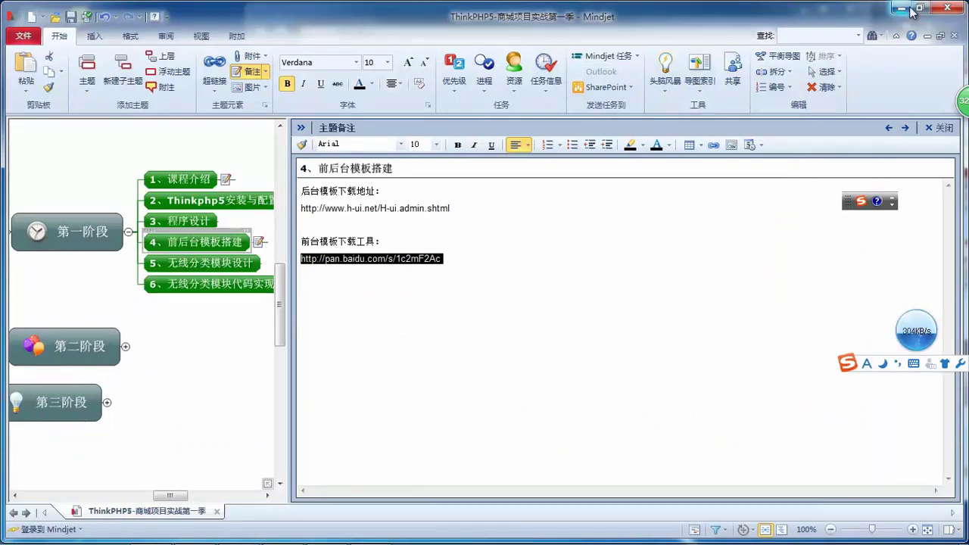
# - Clear the open windows, refresh the desktop and reopen the 快捷工具 folder
pyautogui.click(910, 7)
pyautogui.moveTo(572, 18); pyautogui.dragTo(446, 113)
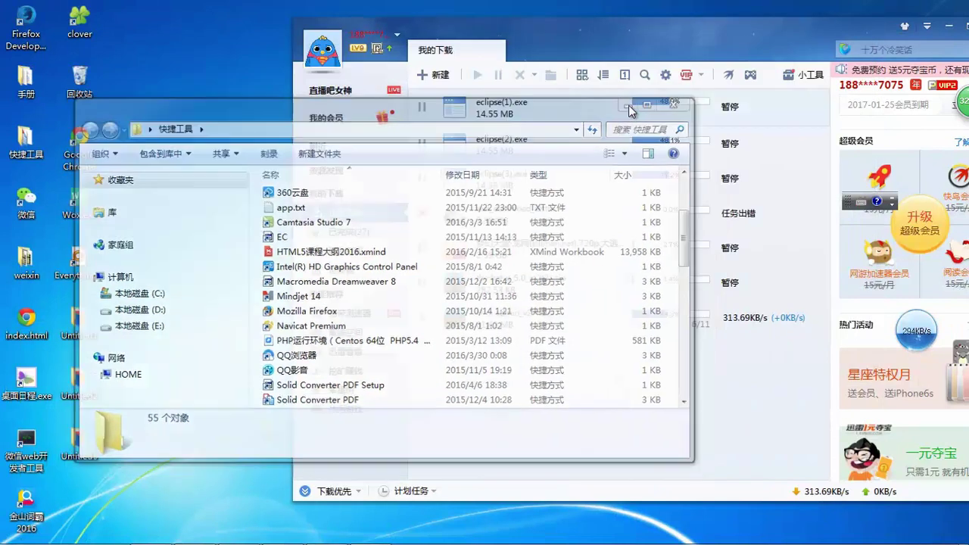
pyautogui.click(630, 110)
pyautogui.press('super+d')
pyautogui.rightClick(211, 84)
pyautogui.click(240, 123)
pyautogui.doubleClick(25, 140)
pyautogui.scroll(-4, 354, 329)
pyautogui.scroll(-3, 354, 329)
# - Launch 仿站小工具 V7.0 and empty its URL list with 清空网址, confirming with 确定
pyautogui.click(311, 311)
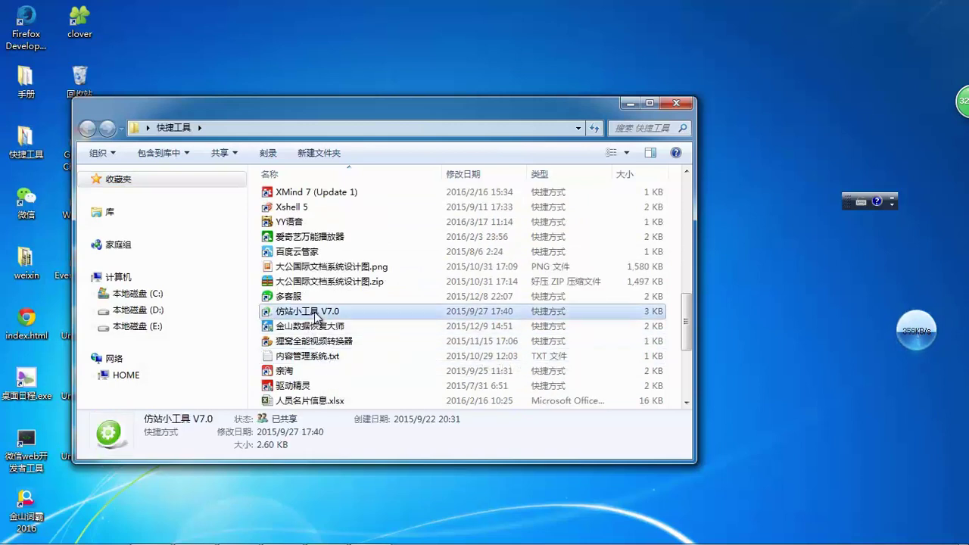
pyautogui.click(628, 103)
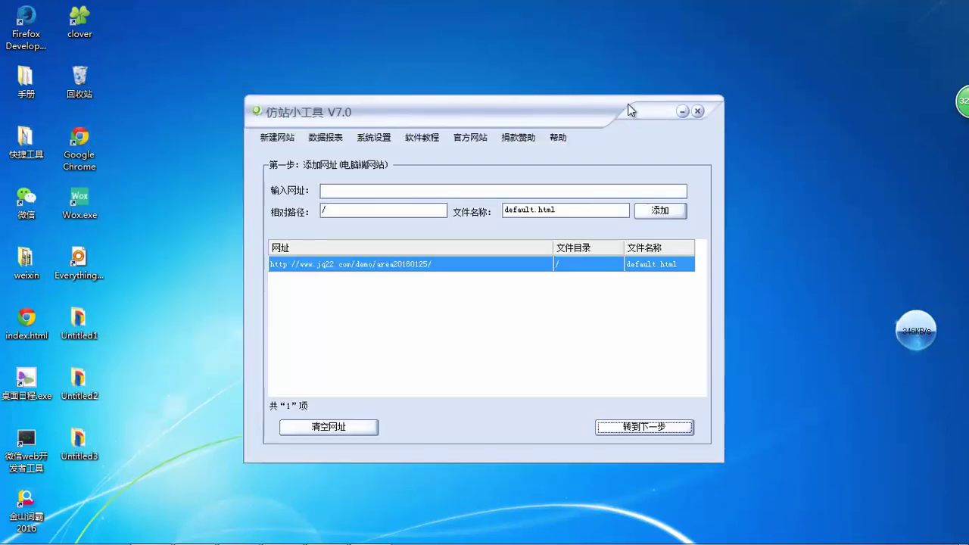
pyautogui.moveTo(628, 110); pyautogui.dragTo(600, 82)
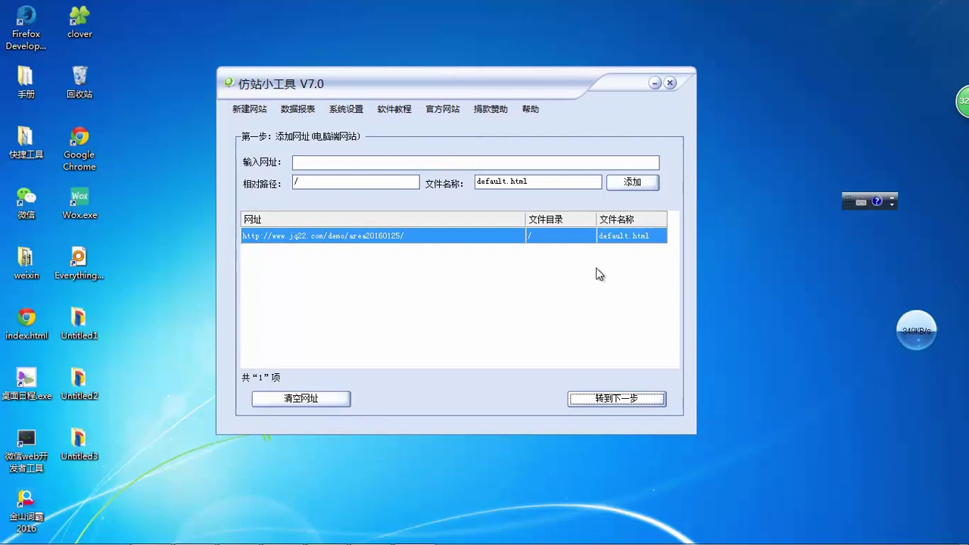
pyautogui.click(346, 403)
pyautogui.click(471, 336)
pyautogui.moveTo(252, 537)
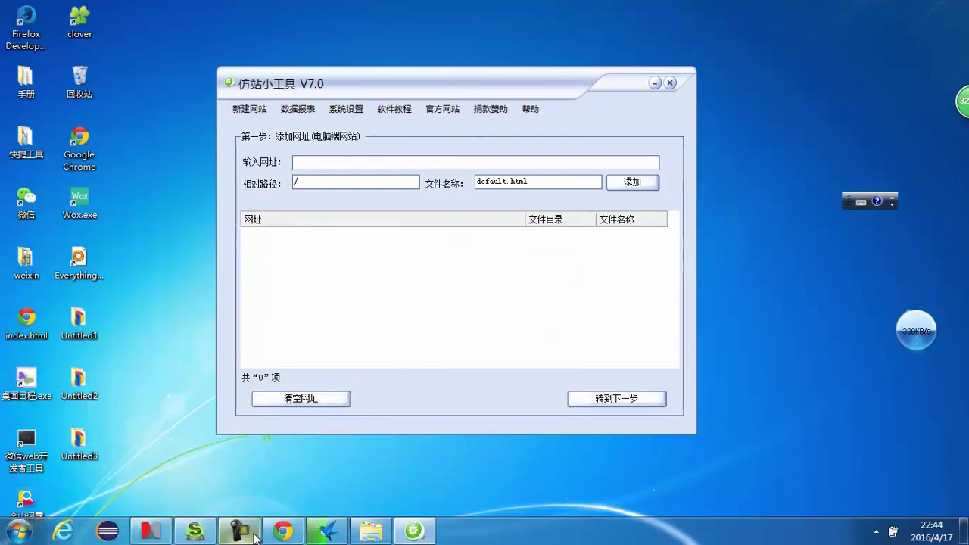
pyautogui.click(283, 530)
pyautogui.click(204, 8)
pyautogui.click(369, 9)
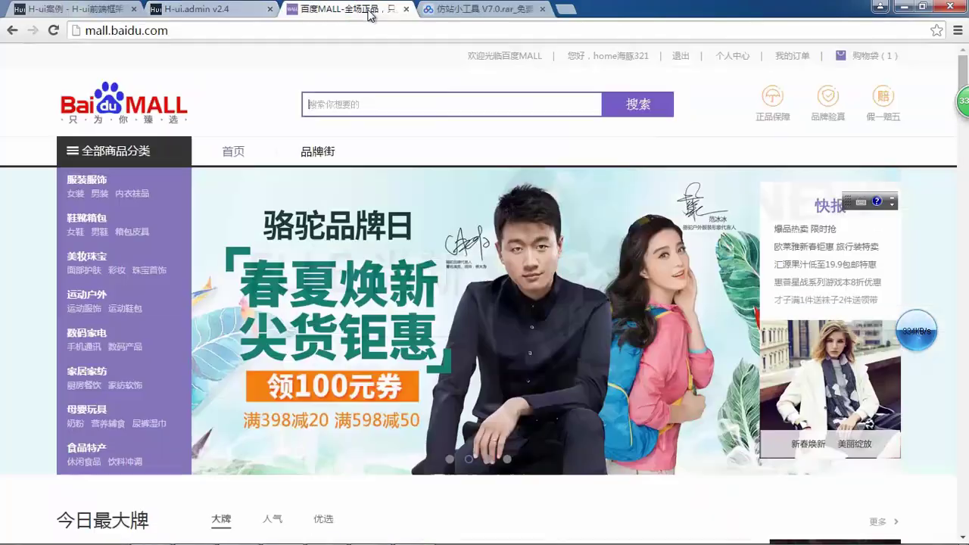
pyautogui.scroll(-10, 671, 174)
pyautogui.scroll(9, 595, 115)
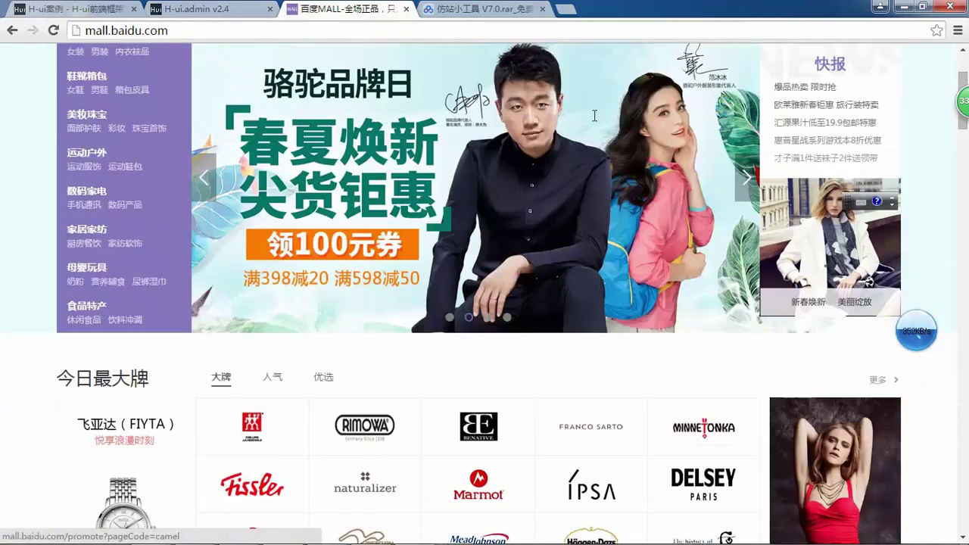
pyautogui.scroll(2, 596, 115)
pyautogui.click(337, 30)
pyautogui.hotkey('ctrl', 'c')
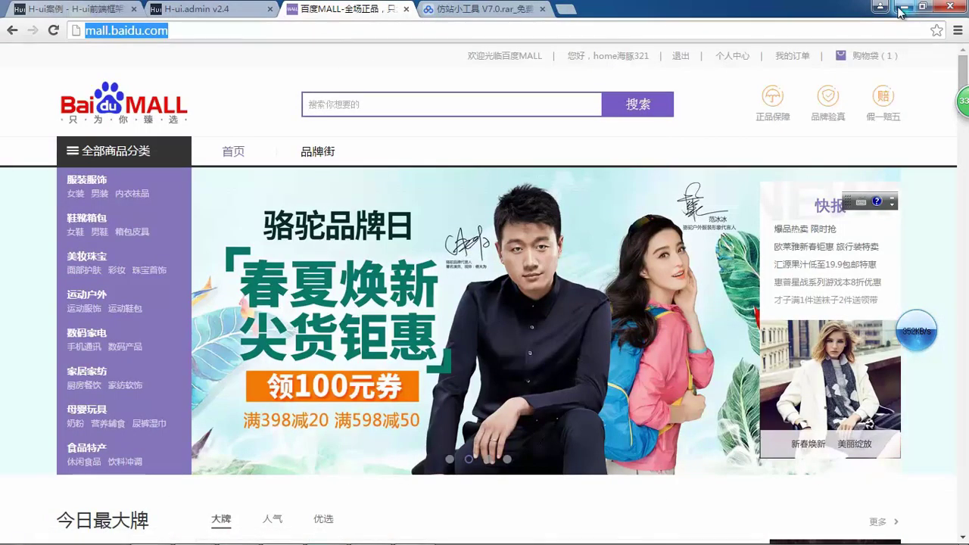
pyautogui.click(881, 14)
# - Paste it into 输入网址 and add it with file name index.html
pyautogui.click(371, 162)
pyautogui.hotkey('ctrl', 'v')
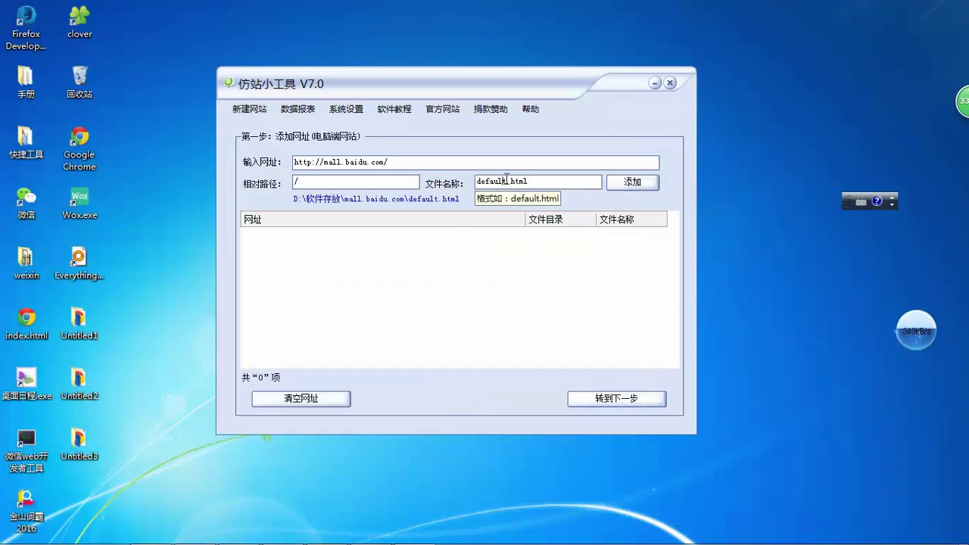
pyautogui.write('INDEX')
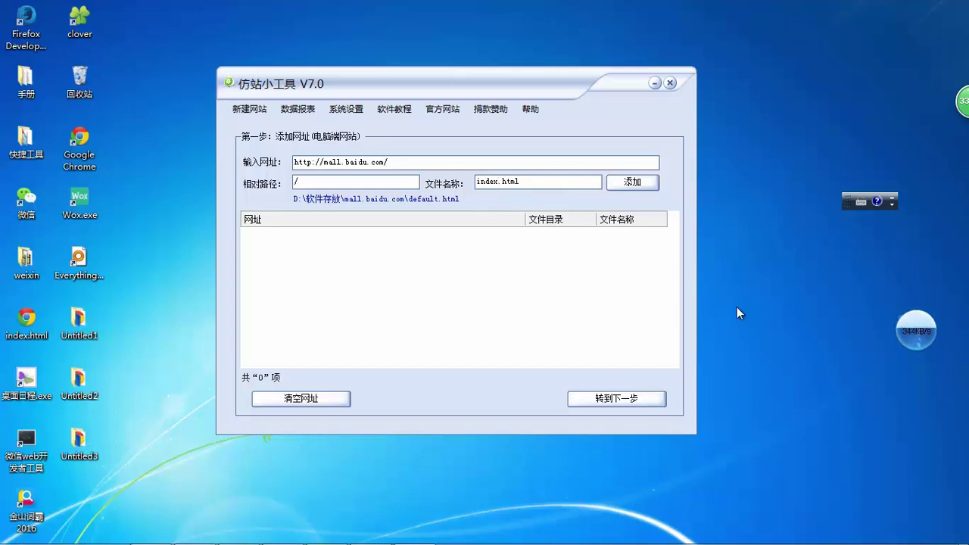
pyautogui.click(636, 183)
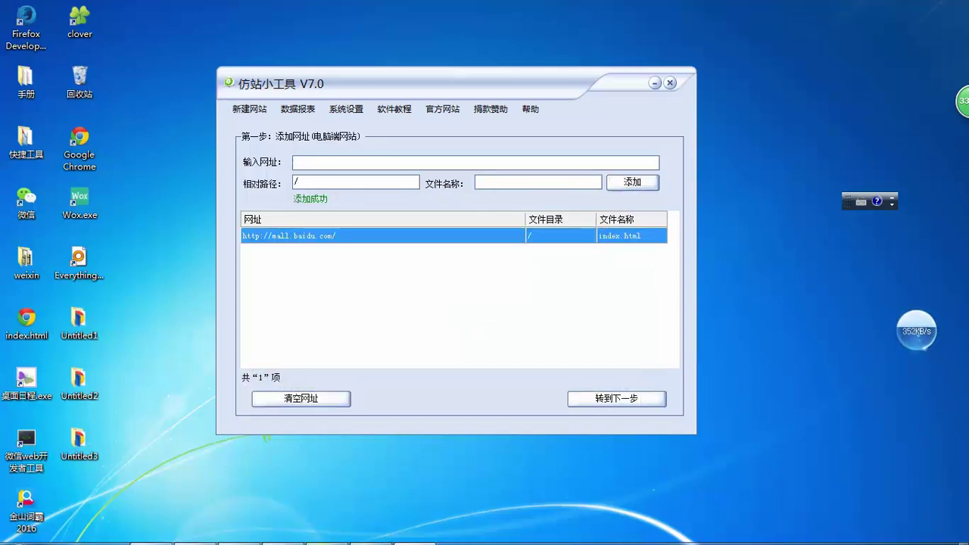
pyautogui.click(281, 528)
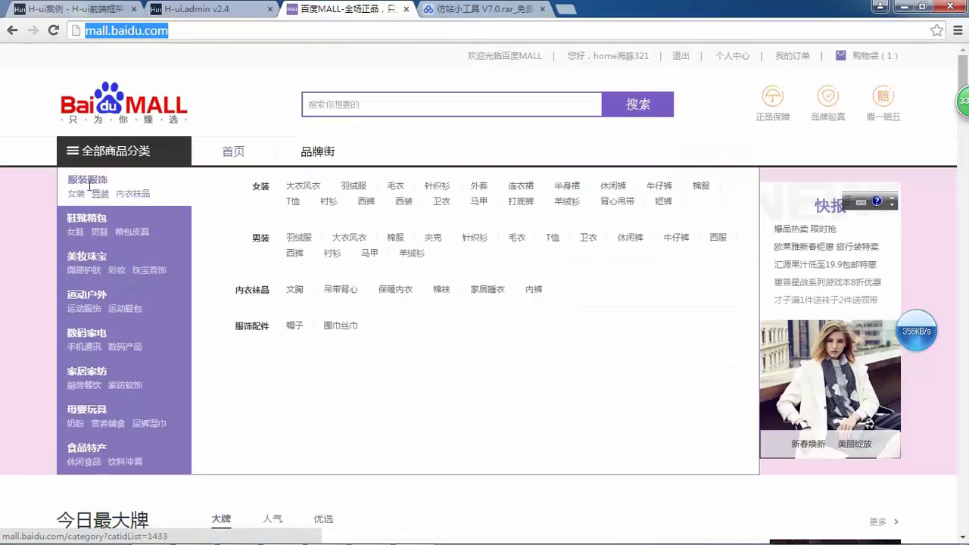
# - Open the Baidu MALL 女装 category page and copy its full URL
pyautogui.click(78, 195)
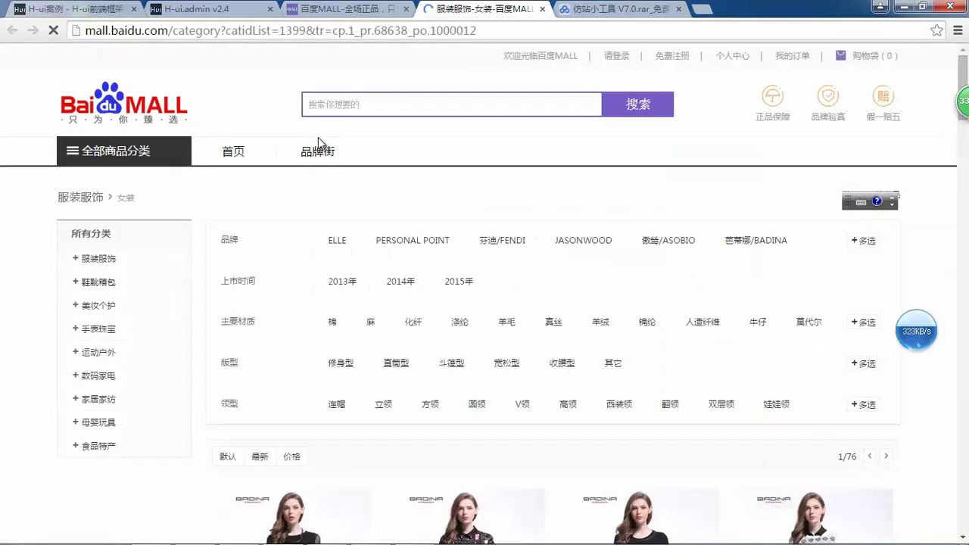
pyautogui.scroll(-4, 331, 151)
pyautogui.scroll(-8, 326, 136)
pyautogui.scroll(12, 188, 238)
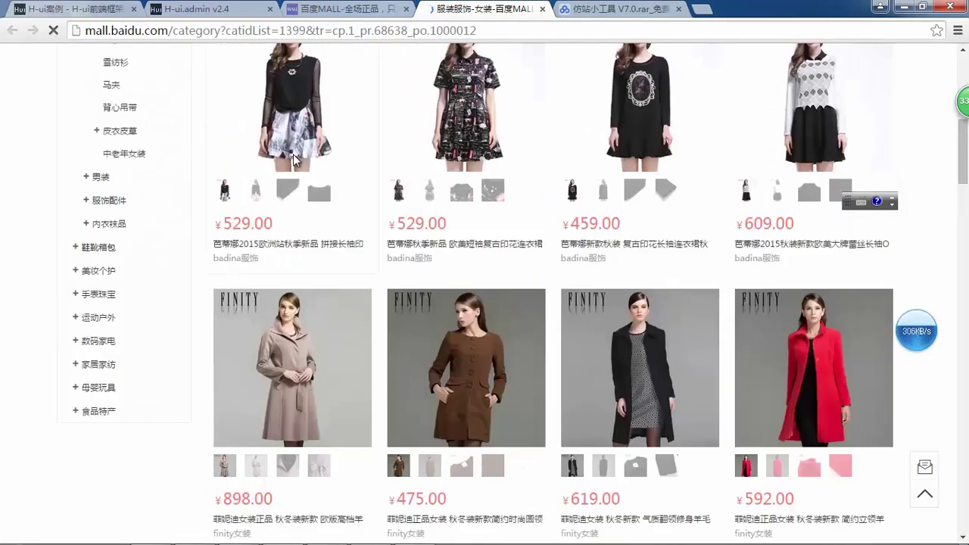
pyautogui.click(474, 29)
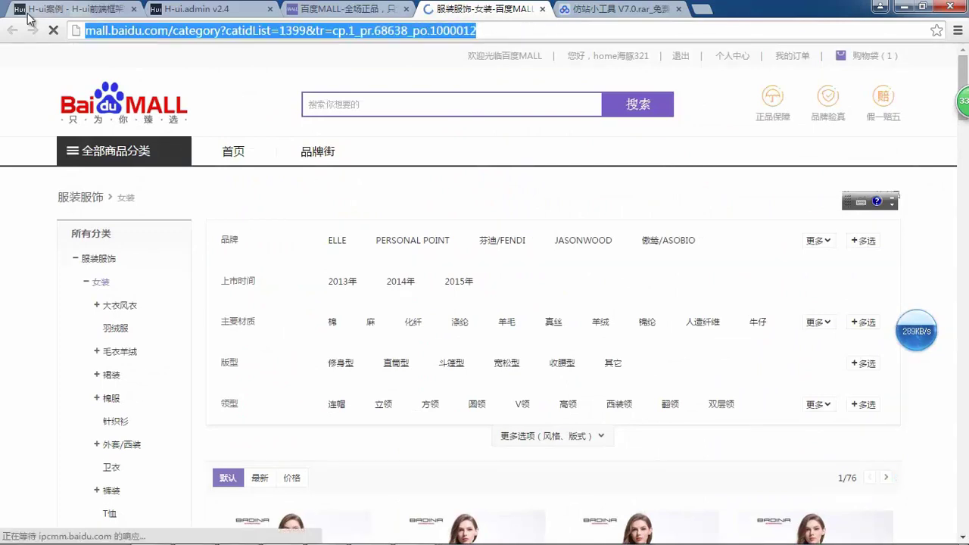
pyautogui.scroll(-6, 959, 168)
pyautogui.scroll(-20, 946, 191)
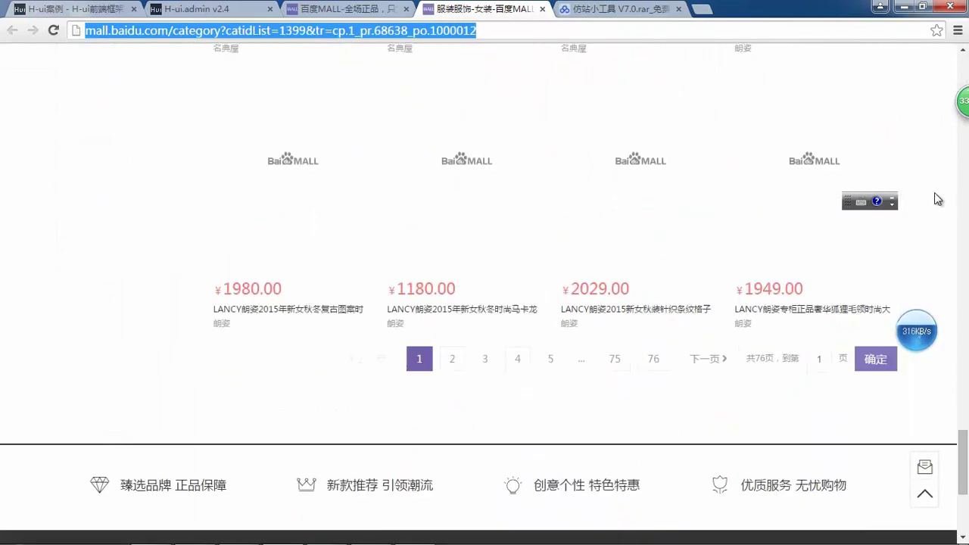
pyautogui.moveTo(512, 31); pyautogui.dragTo(3, 26)
pyautogui.hotkey('ctrl', 'c')
pyautogui.scroll(15, 757, 148)
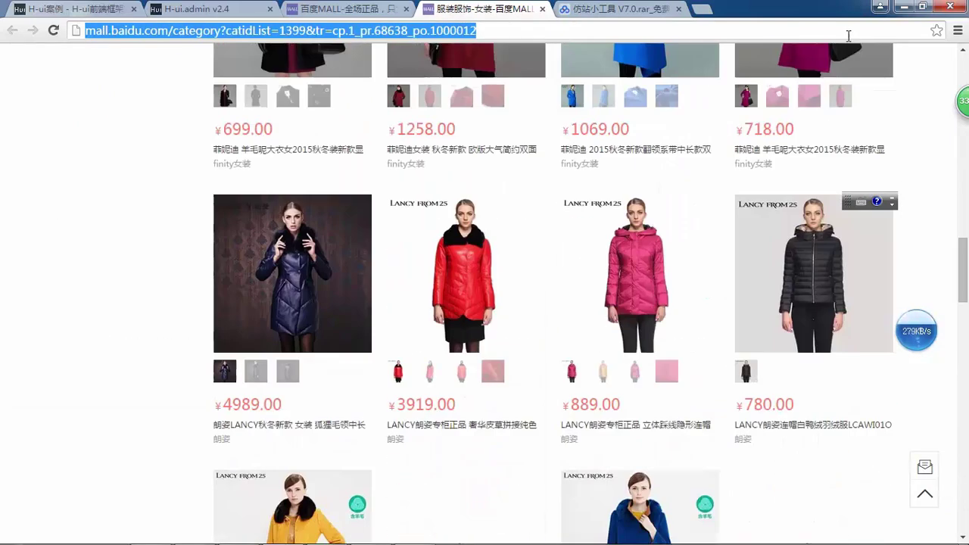
pyautogui.click(880, 6)
# - Paste the category URL into the tool and add it with file name lists.html
pyautogui.click(442, 162)
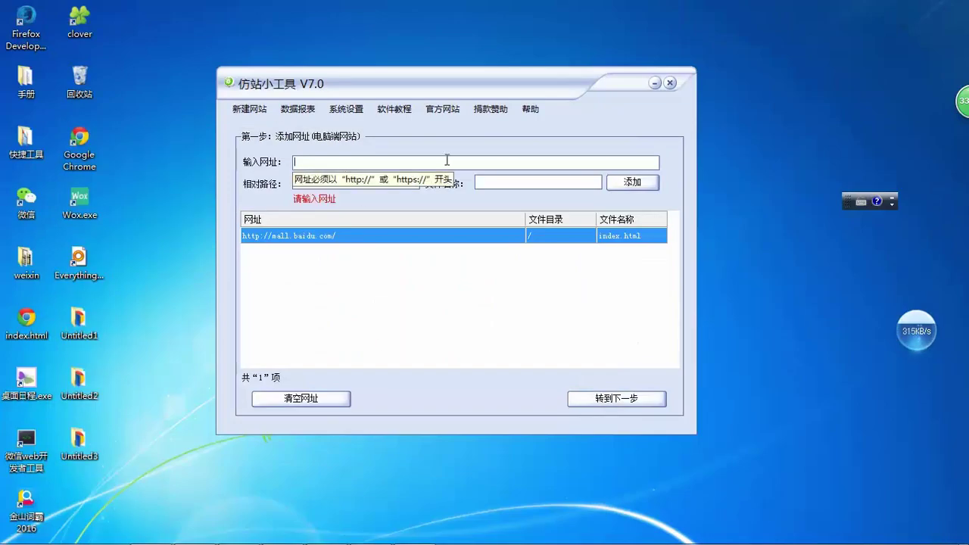
pyautogui.hotkey('ctrl', 'v')
pyautogui.click(507, 182)
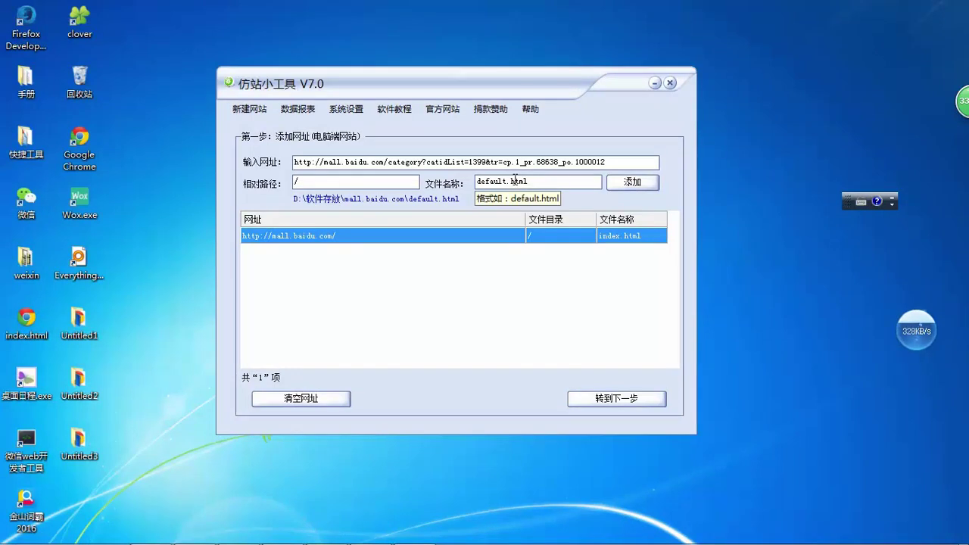
pyautogui.moveTo(507, 181); pyautogui.dragTo(452, 185)
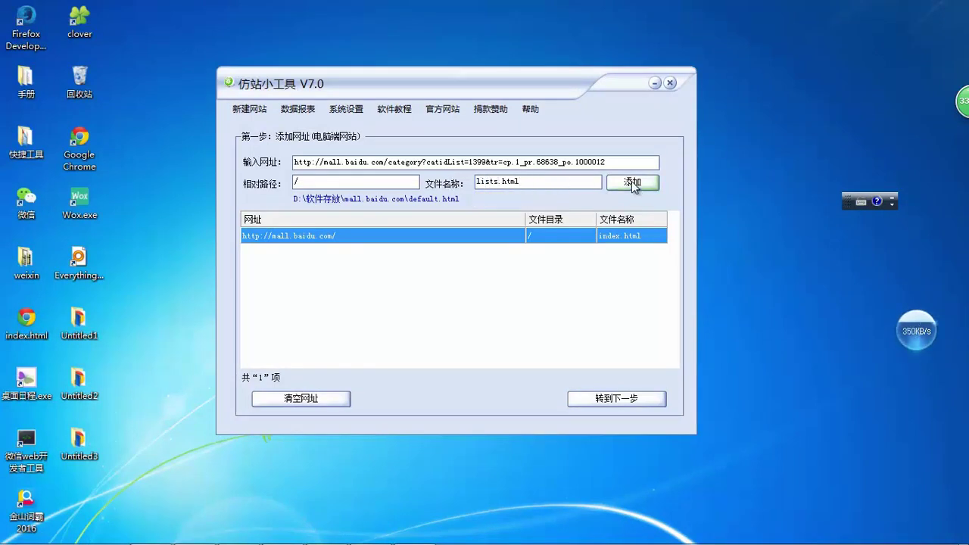
pyautogui.click(632, 183)
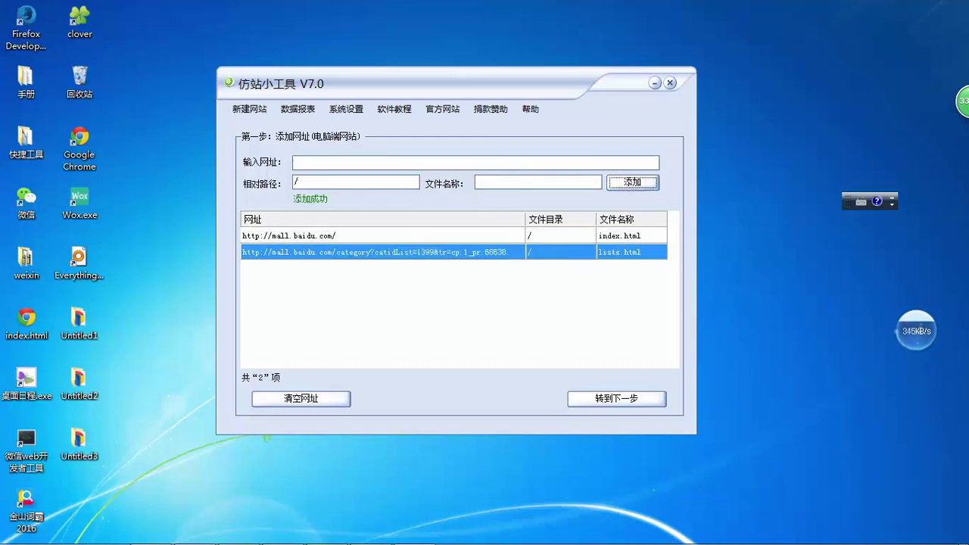
pyautogui.click(282, 530)
pyautogui.scroll(10, 409, 196)
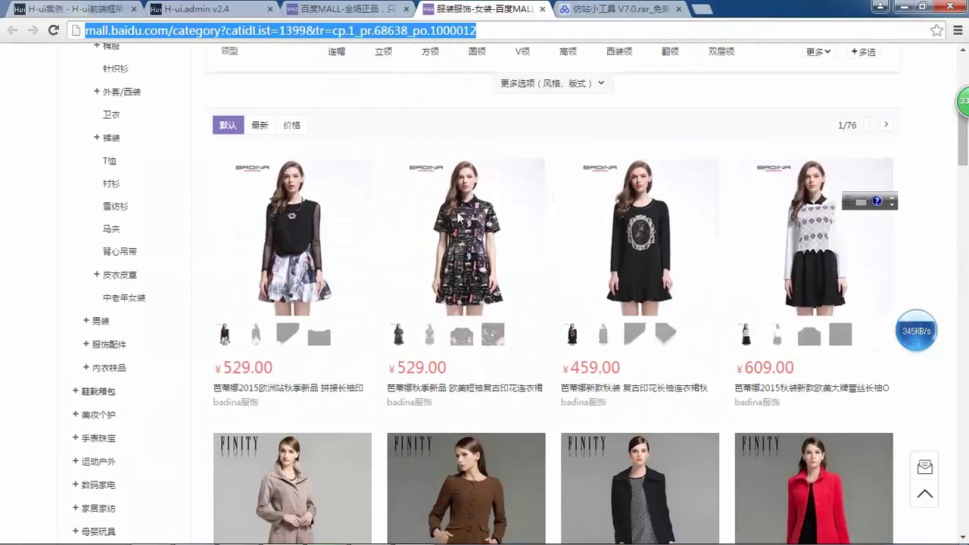
# - Open the first dress's product detail page and copy its URL
pyautogui.scroll(-3, 250, 408)
pyautogui.click(275, 382)
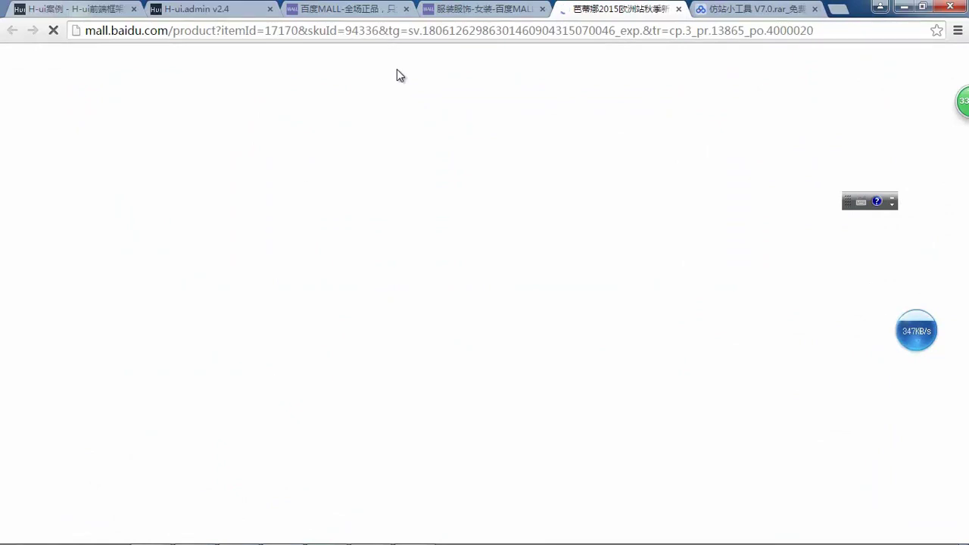
pyautogui.click(215, 30)
pyautogui.hotkey('ctrl', 'c')
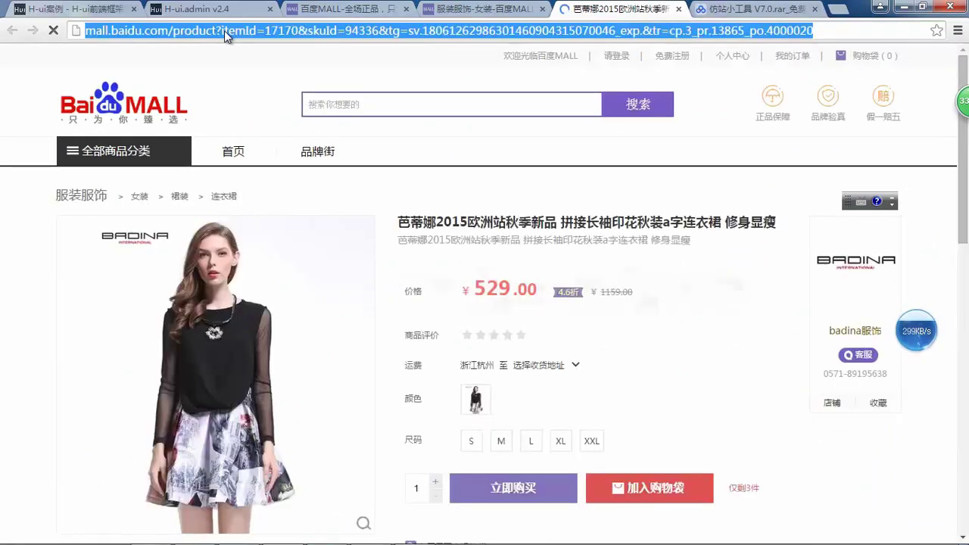
pyautogui.click(902, 9)
# - Paste the product URL into the tool and add it with file name xq.html
pyautogui.click(347, 162)
pyautogui.hotkey('ctrl', 'v')
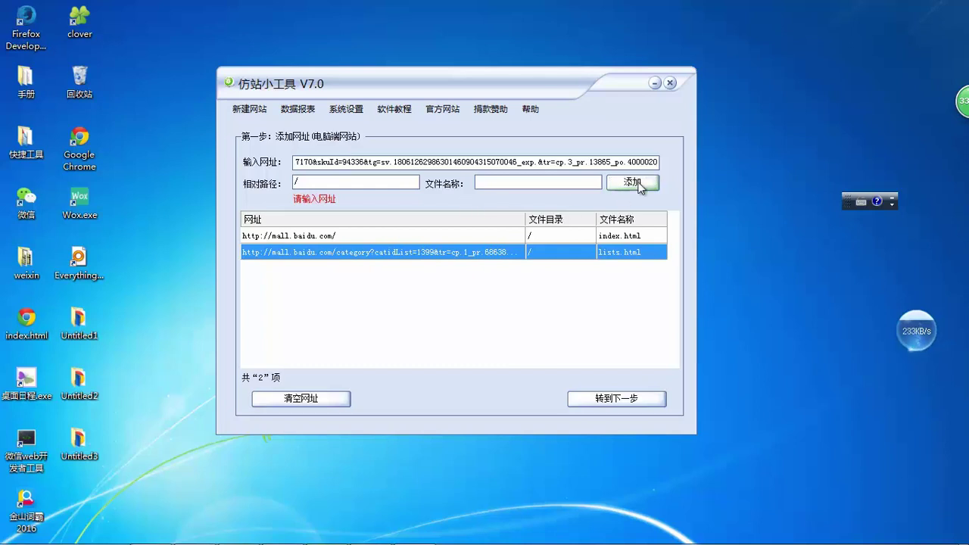
pyautogui.click(506, 182)
pyautogui.doubleClick(507, 182)
pyautogui.write('de')
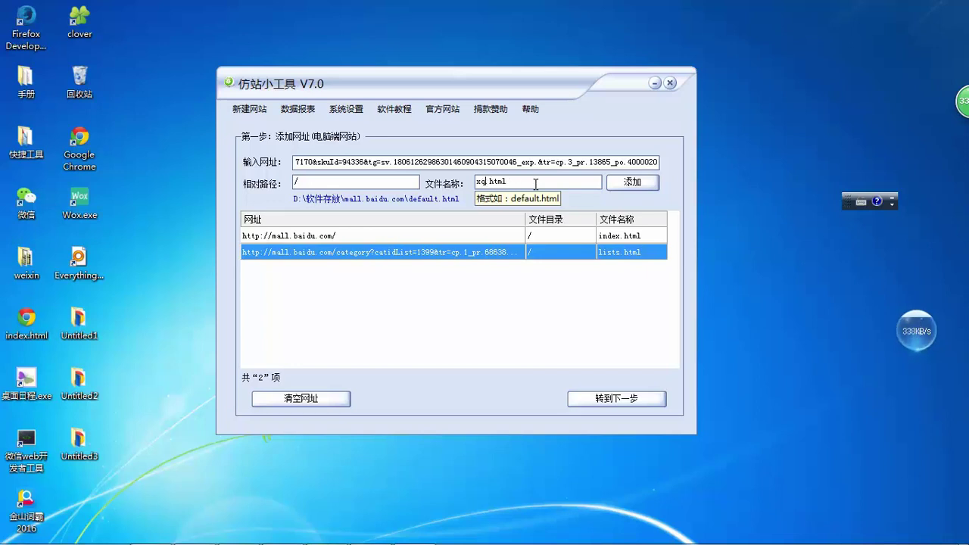
pyautogui.press('Return')
pyautogui.press('Return')
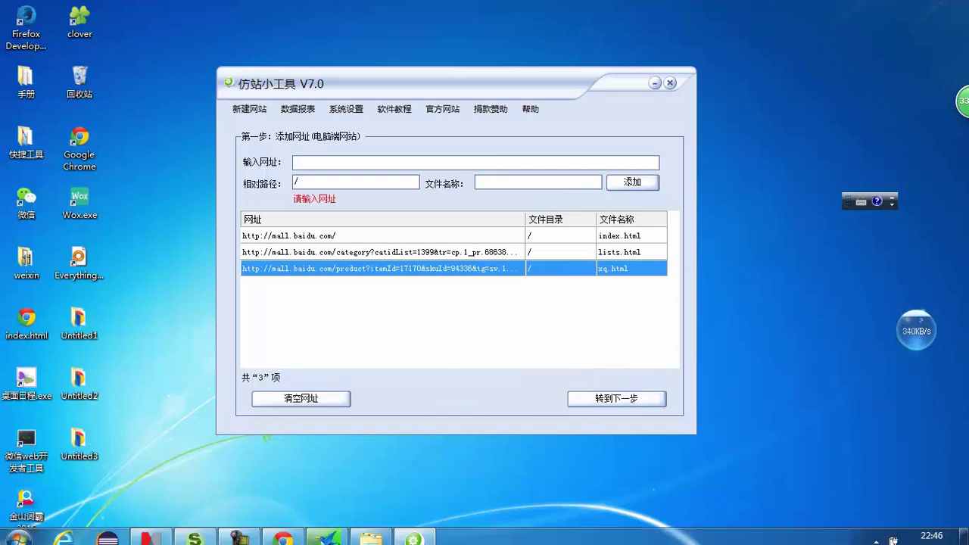
# - Click 立即购买 on the dress to reach the orderSure page and copy its URL
pyautogui.click(270, 535)
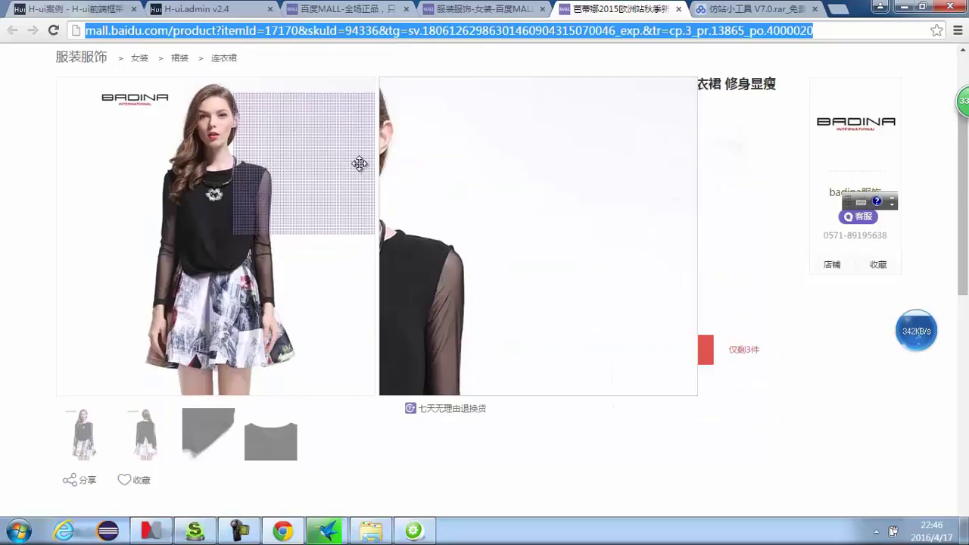
pyautogui.scroll(-3, 561, 194)
pyautogui.click(537, 276)
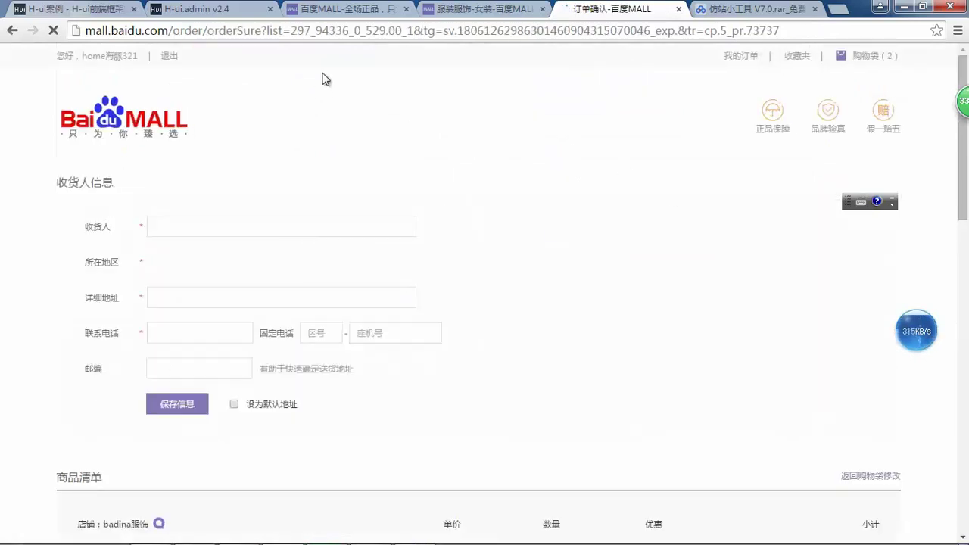
pyautogui.click(379, 34)
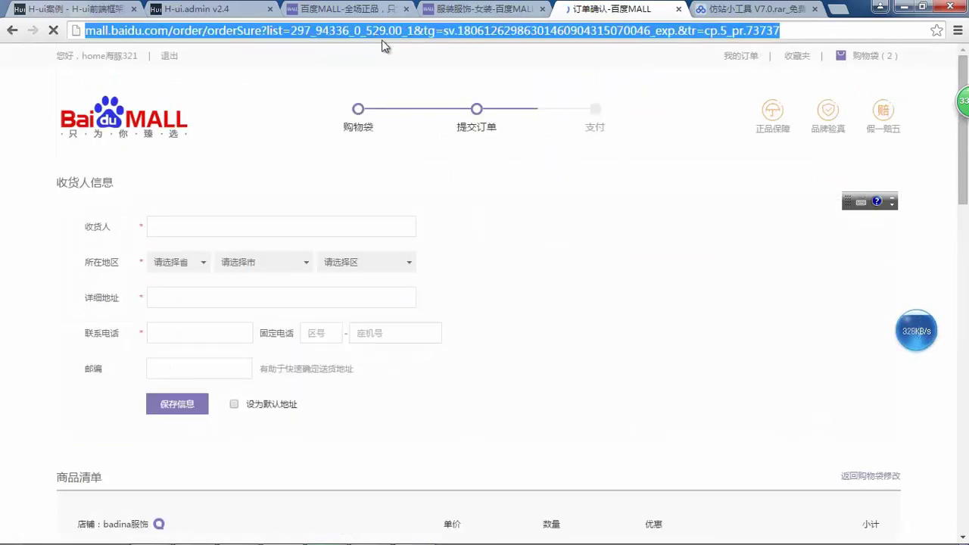
pyautogui.click(880, 6)
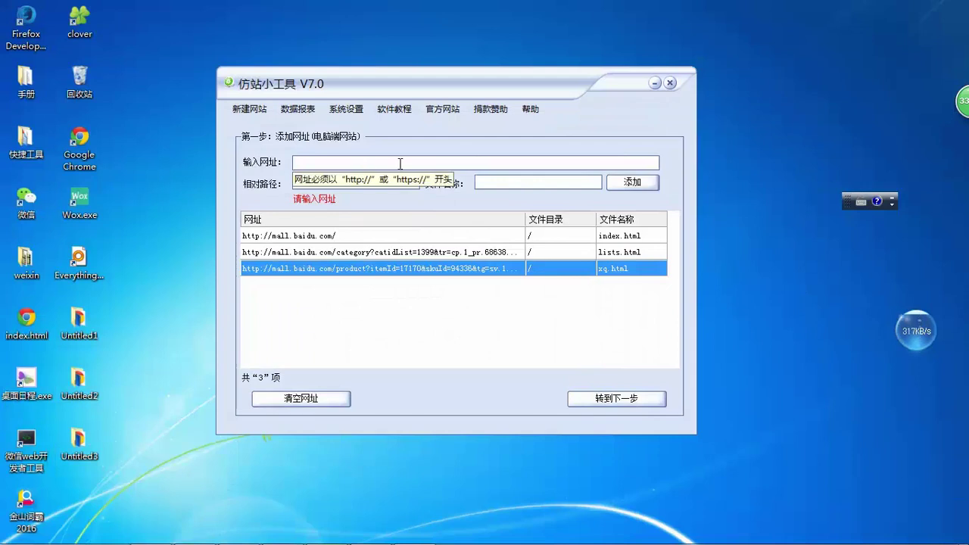
# - Paste the order URL into the tool and add it with file name shop.html
pyautogui.hotkey('ctrl', 'v')
pyautogui.click(526, 181)
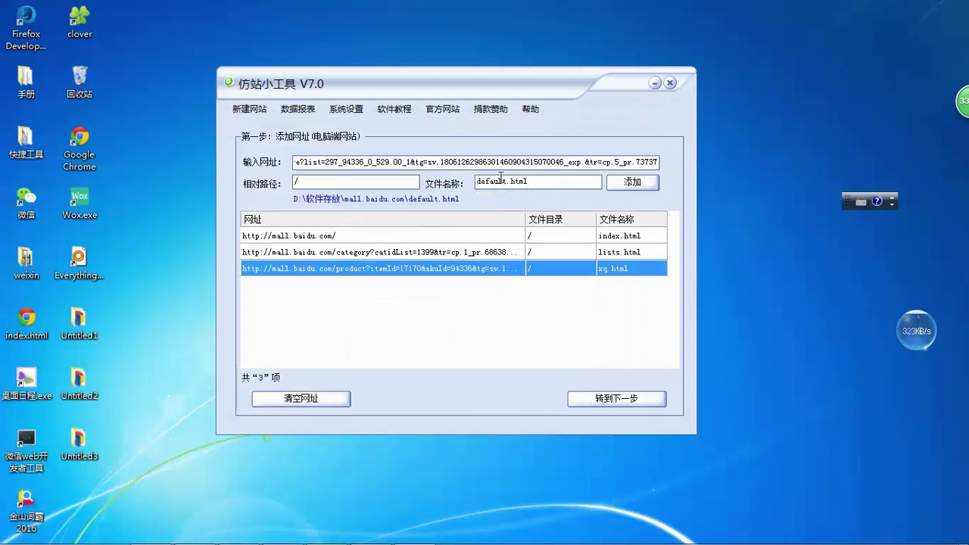
pyautogui.moveTo(496, 182); pyautogui.dragTo(439, 187)
pyautogui.write('shop')
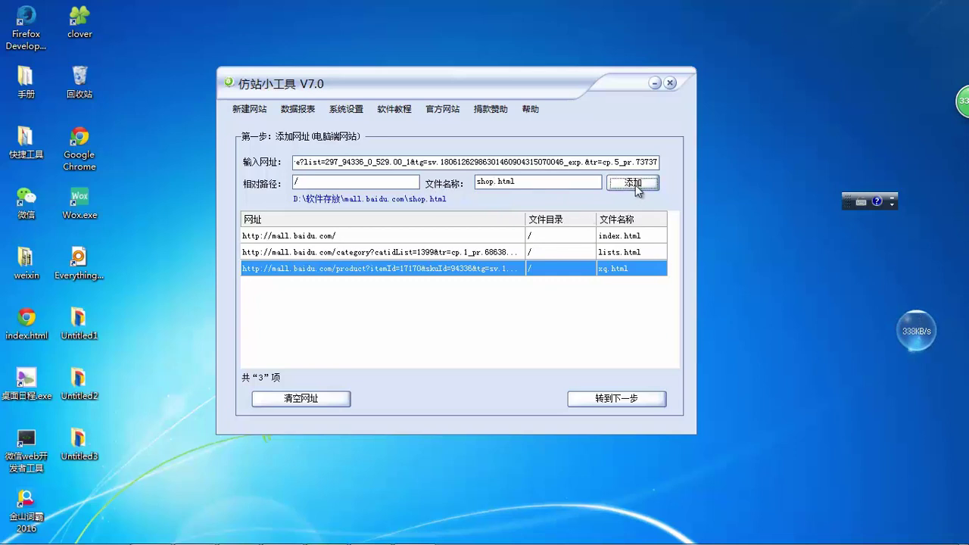
pyautogui.click(633, 182)
pyautogui.moveTo(324, 536)
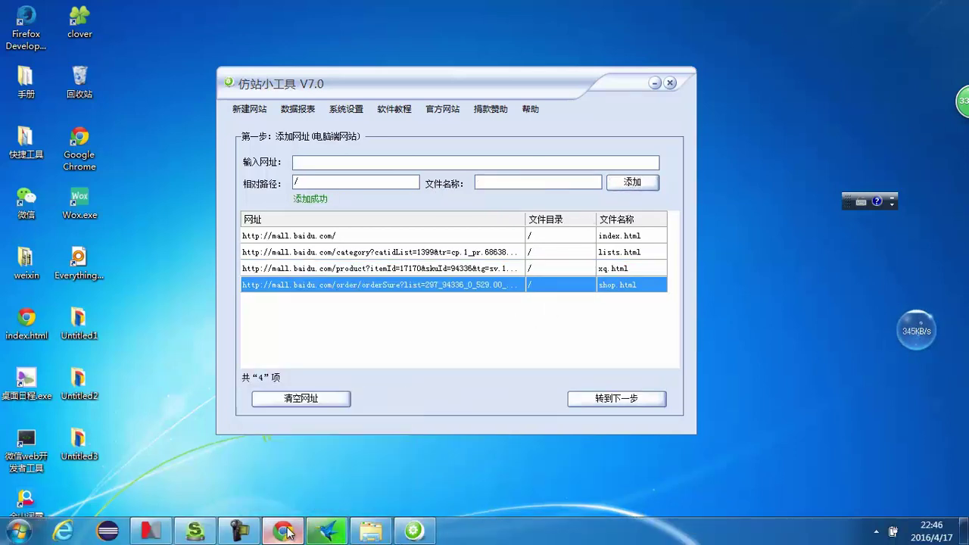
pyautogui.click(283, 531)
pyautogui.scroll(-9, 439, 276)
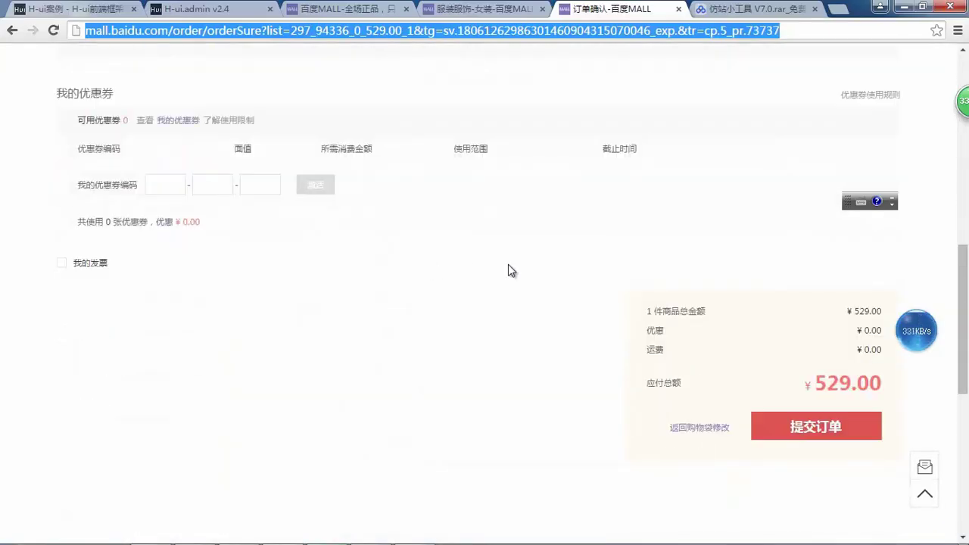
# - Enter the recipient's name and choose the province, city and district from the dropdowns
pyautogui.scroll(-2, 753, 341)
pyautogui.scroll(12, 705, 296)
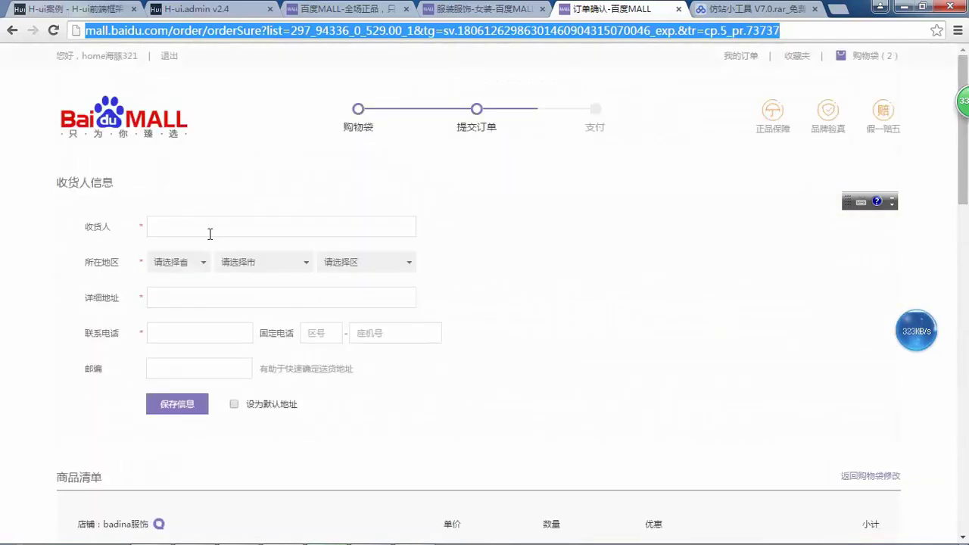
pyautogui.click(211, 229)
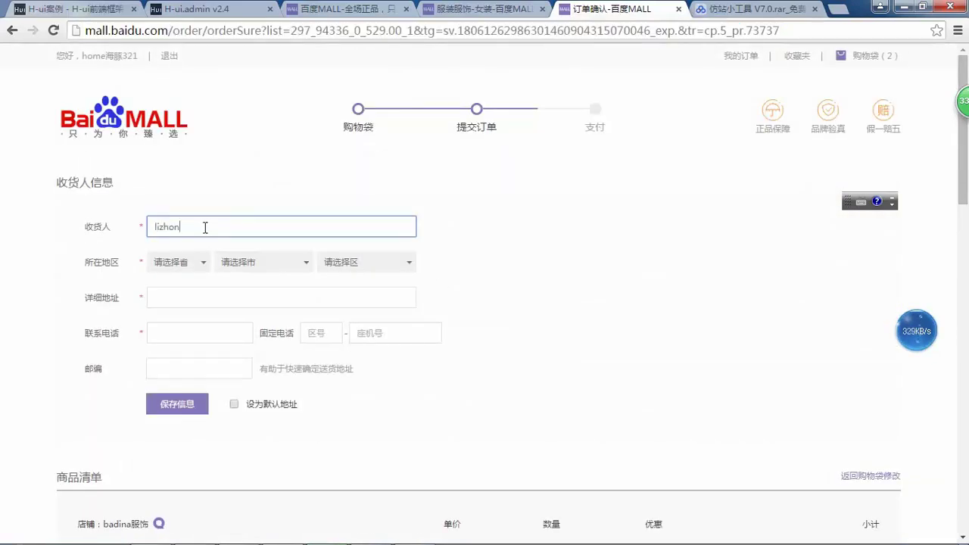
pyautogui.click(199, 263)
pyautogui.click(220, 296)
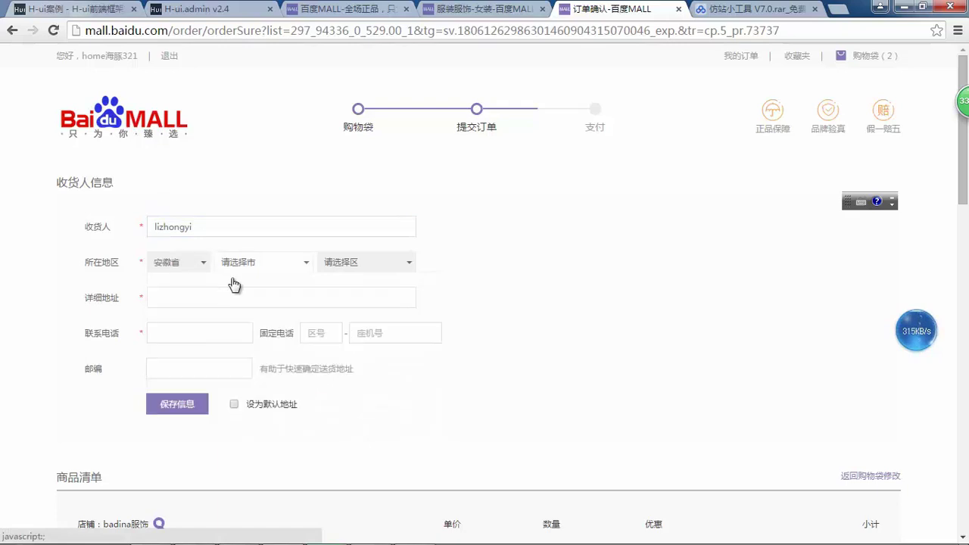
pyautogui.click(268, 271)
pyautogui.click(368, 263)
pyautogui.click(268, 270)
pyautogui.click(250, 294)
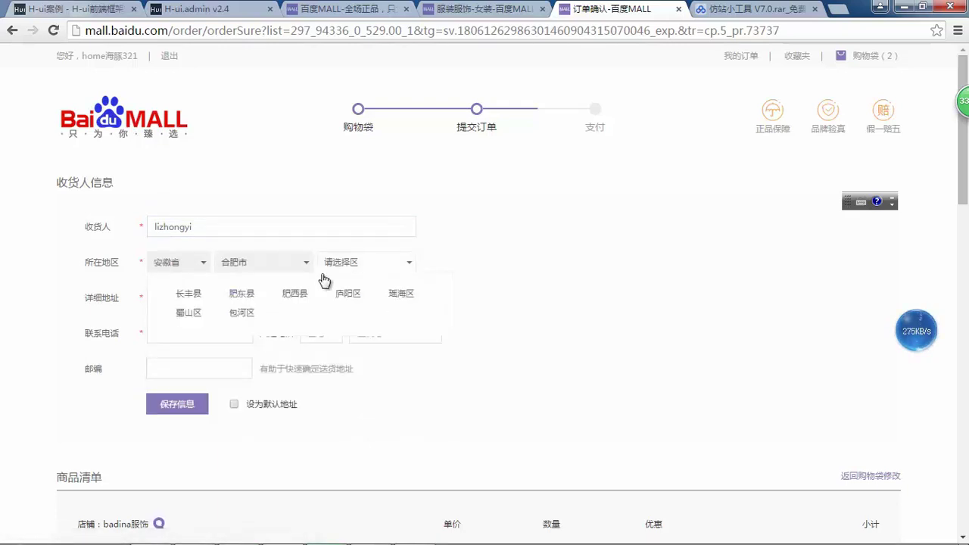
pyautogui.click(347, 266)
pyautogui.click(348, 293)
# - Fill in the detailed address, phone and postal code, tick 设为默认地址, and click 保存信息
pyautogui.click(233, 301)
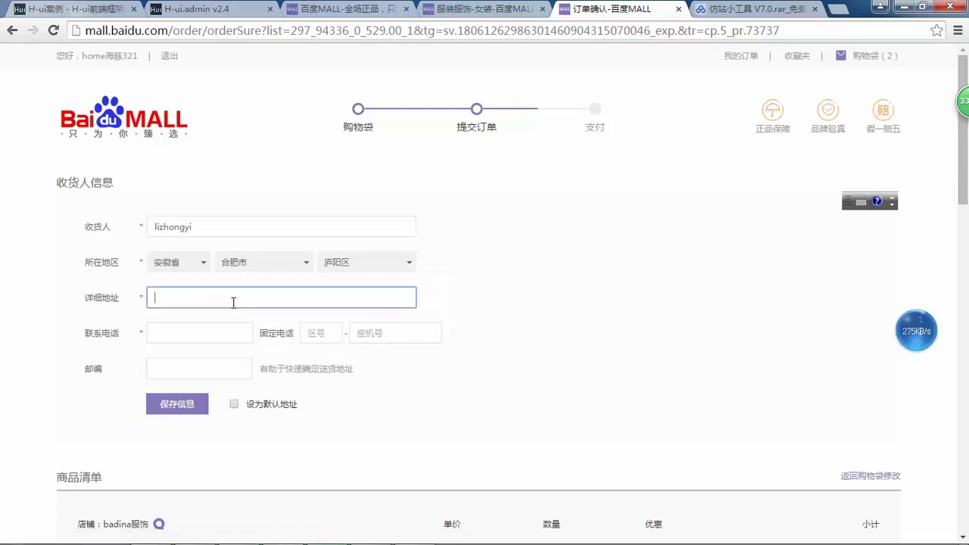
pyautogui.write('123123123')
pyautogui.click(193, 333)
pyautogui.write('12')
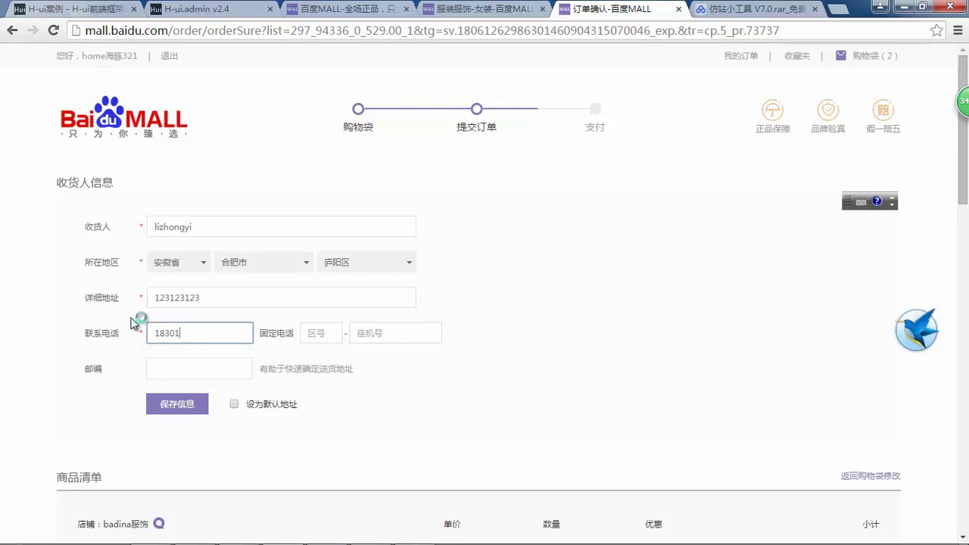
pyautogui.click(234, 365)
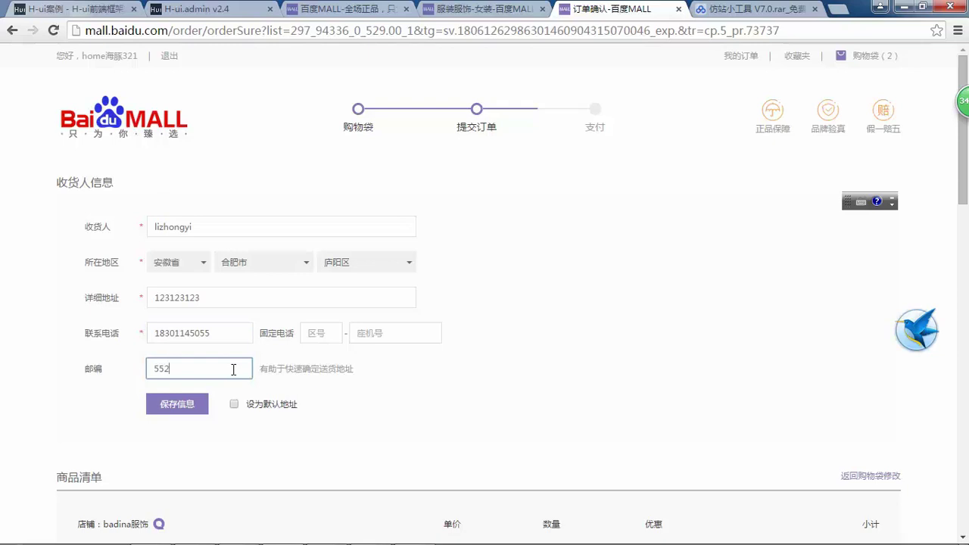
pyautogui.click(252, 400)
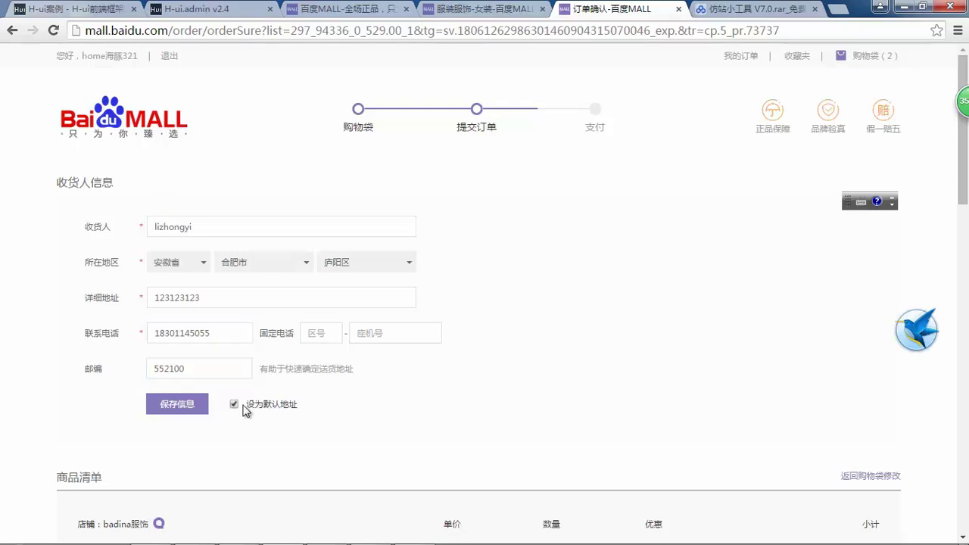
pyautogui.scroll(-2, 289, 370)
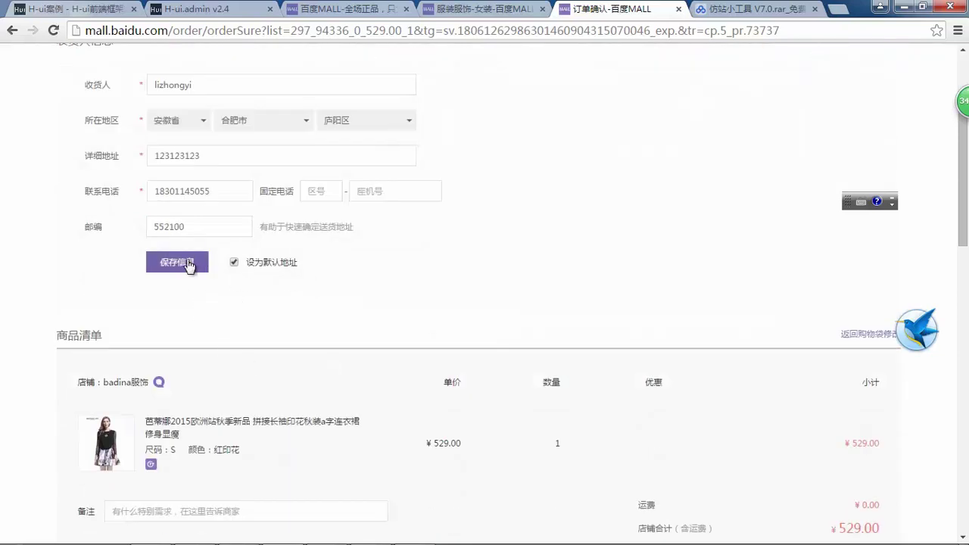
pyautogui.click(176, 261)
# - Add a seller remark and submit the ¥537.00 order with 提交订单
pyautogui.scroll(1, 316, 225)
pyautogui.scroll(-6, 398, 217)
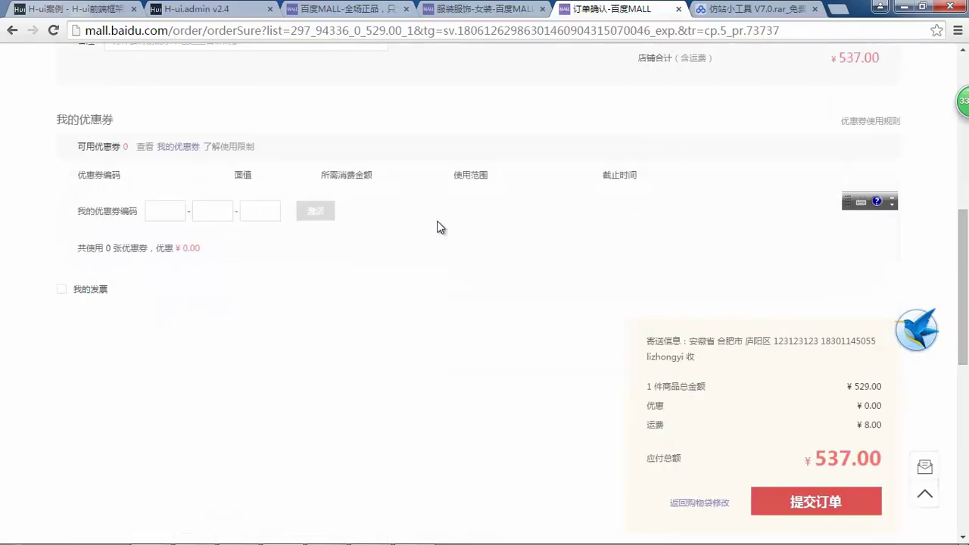
pyautogui.scroll(3, 439, 225)
pyautogui.click(229, 254)
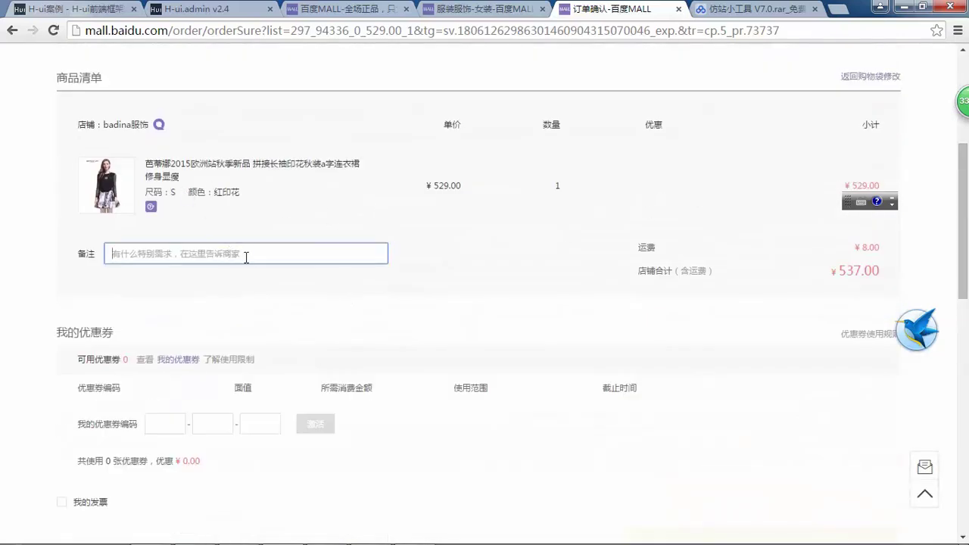
pyautogui.scroll(-5, 580, 249)
pyautogui.click(813, 301)
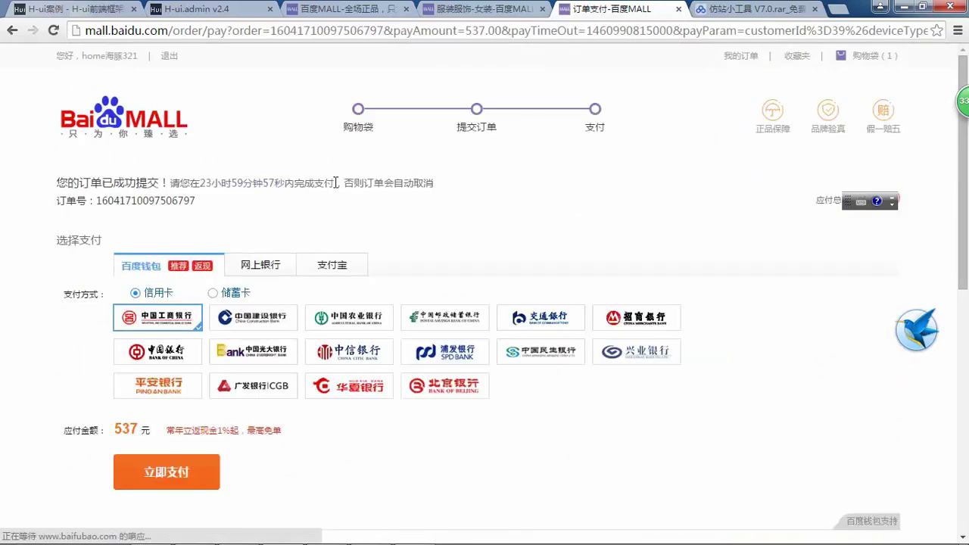
# - Copy the order/pay URL into the tool, add it as pay.html, then return to Chrome
pyautogui.scroll(-1, 370, 133)
pyautogui.click(457, 31)
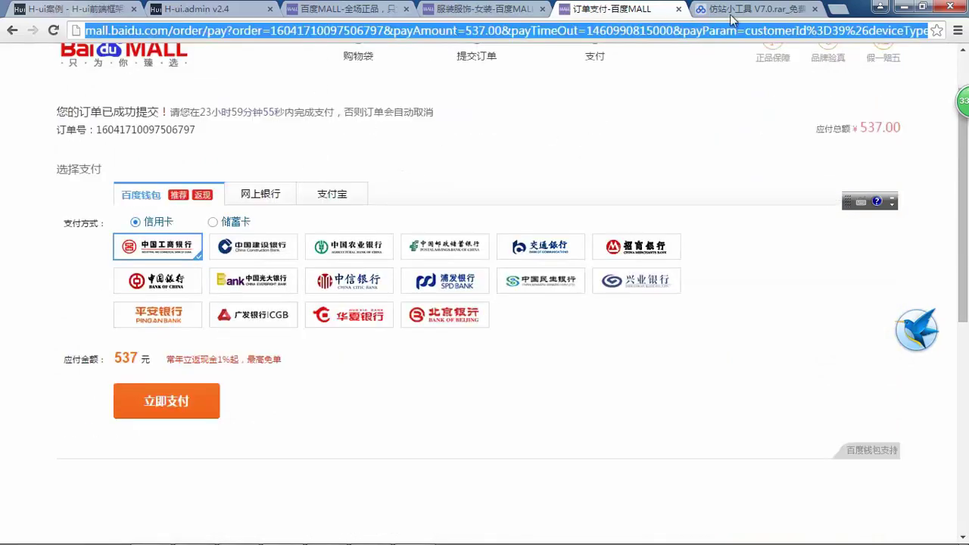
pyautogui.click(882, 7)
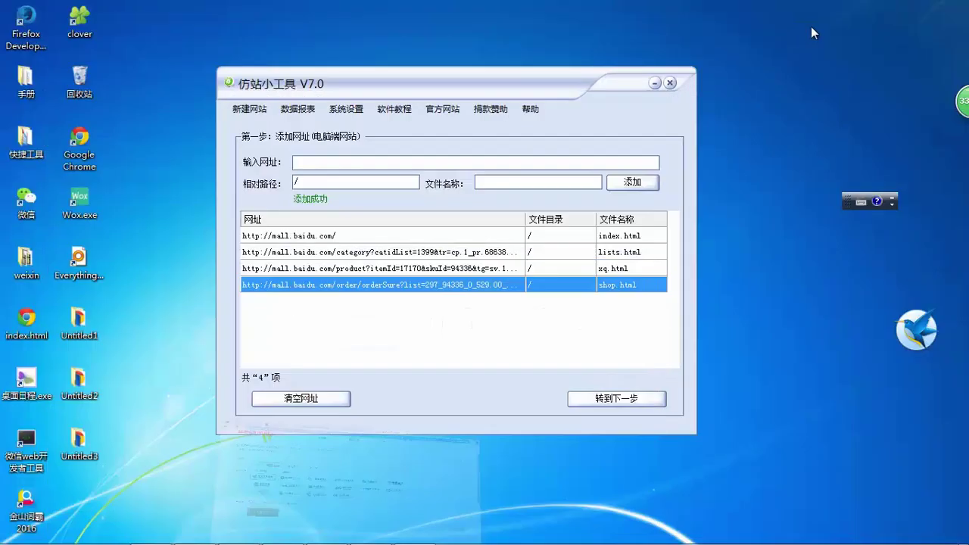
pyautogui.click(344, 160)
pyautogui.hotkey('ctrl', 'v')
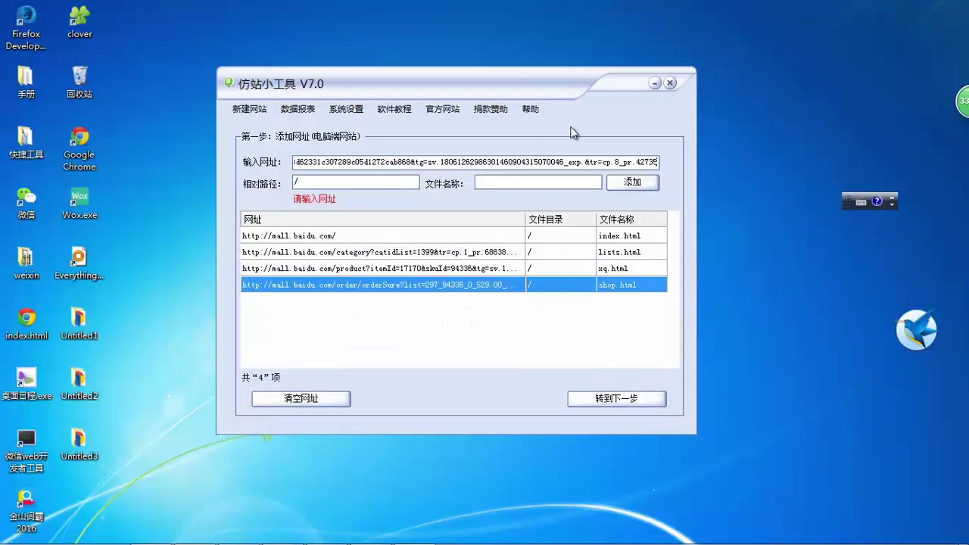
pyautogui.click(507, 185)
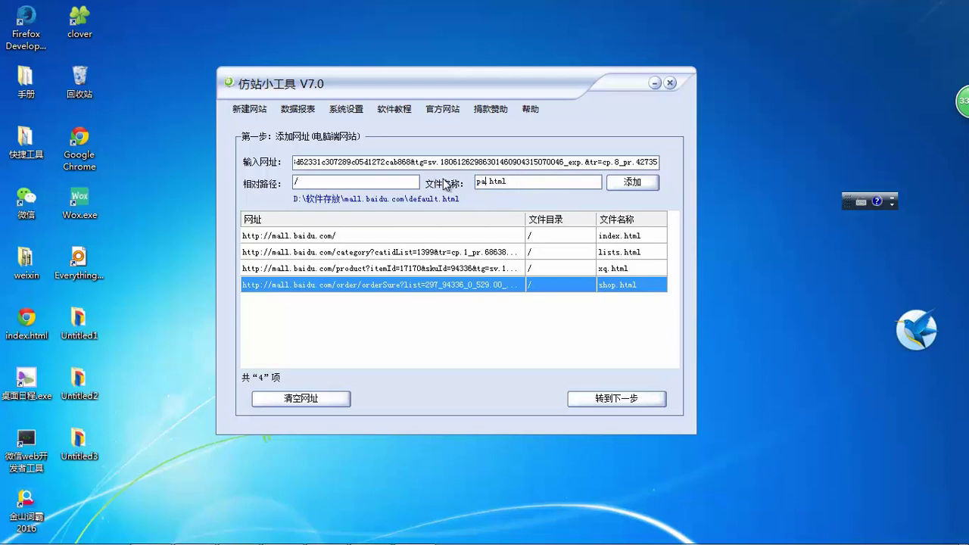
pyautogui.click(619, 187)
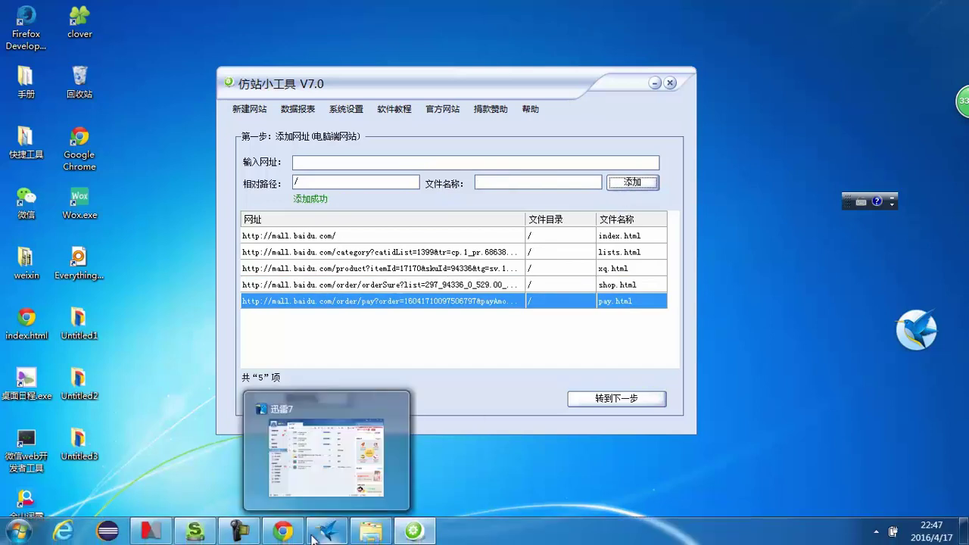
pyautogui.click(294, 533)
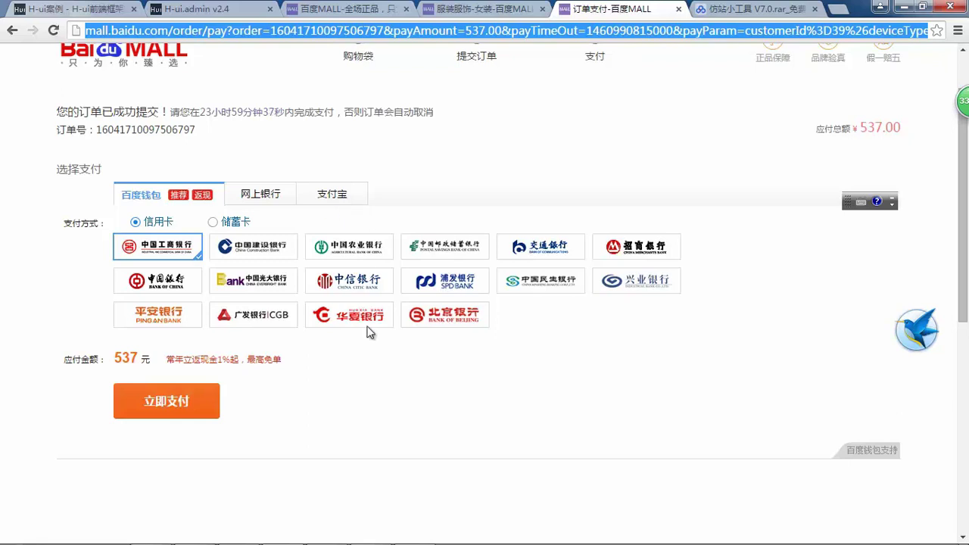
# - Attempt payment for the ¥537 order, close the Baidu Wallet tab and dismiss the reminder
pyautogui.click(189, 409)
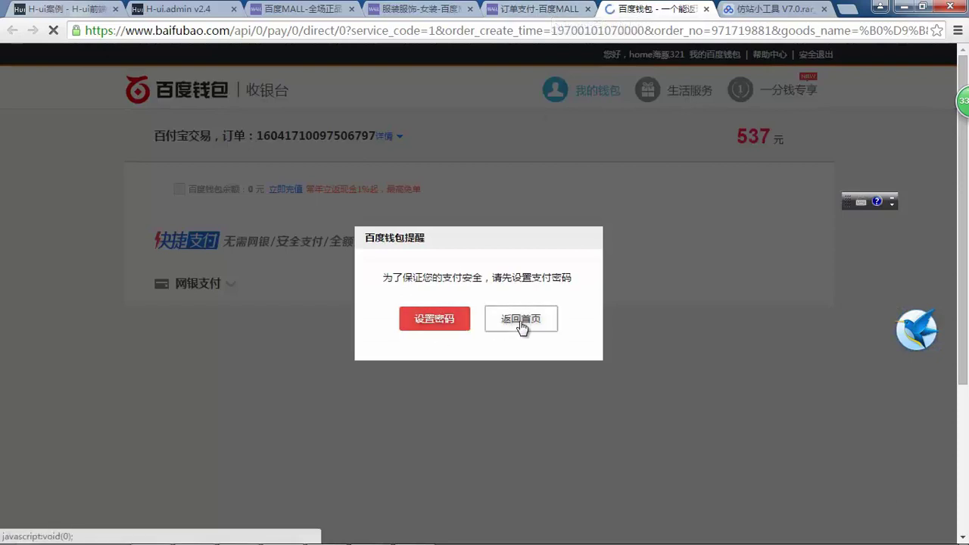
pyautogui.click(705, 9)
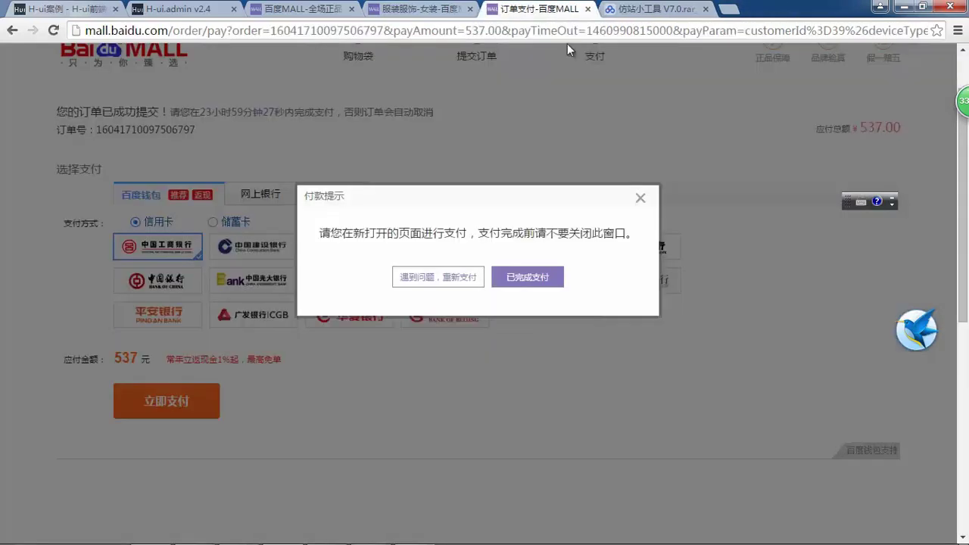
pyautogui.click(513, 286)
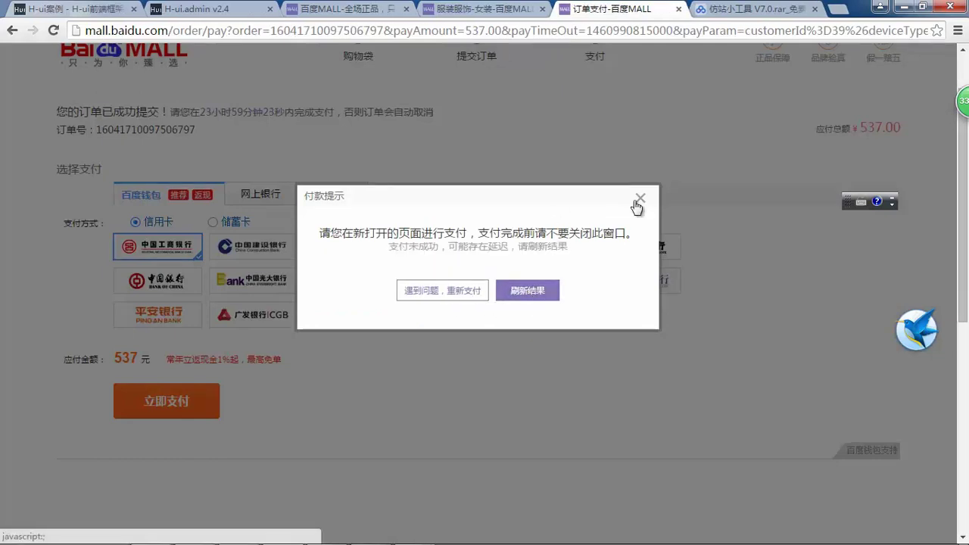
pyautogui.click(638, 200)
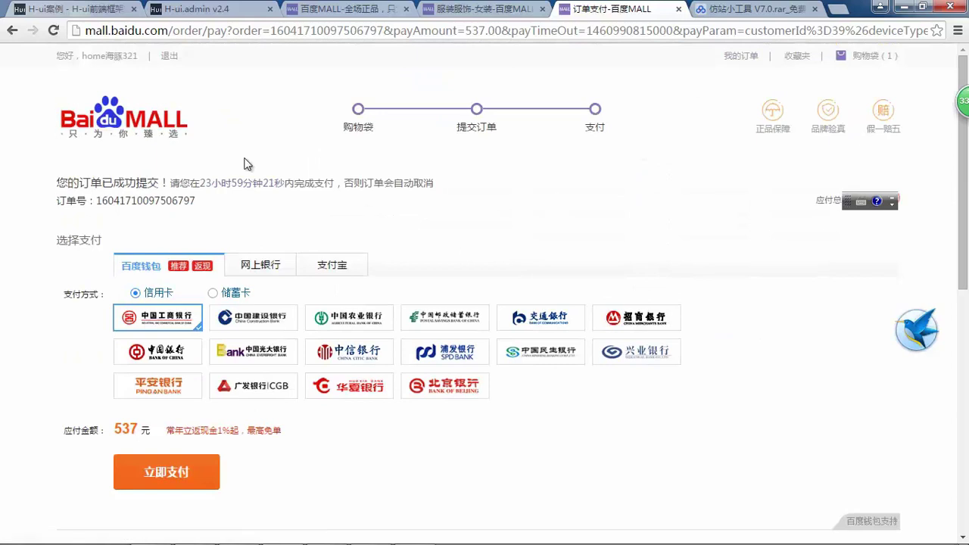
# - Open 我的订单 to see the dress order at ¥537.00 still 等待支付
pyautogui.click(741, 55)
pyautogui.scroll(-2, 358, 121)
pyautogui.scroll(2, 155, 198)
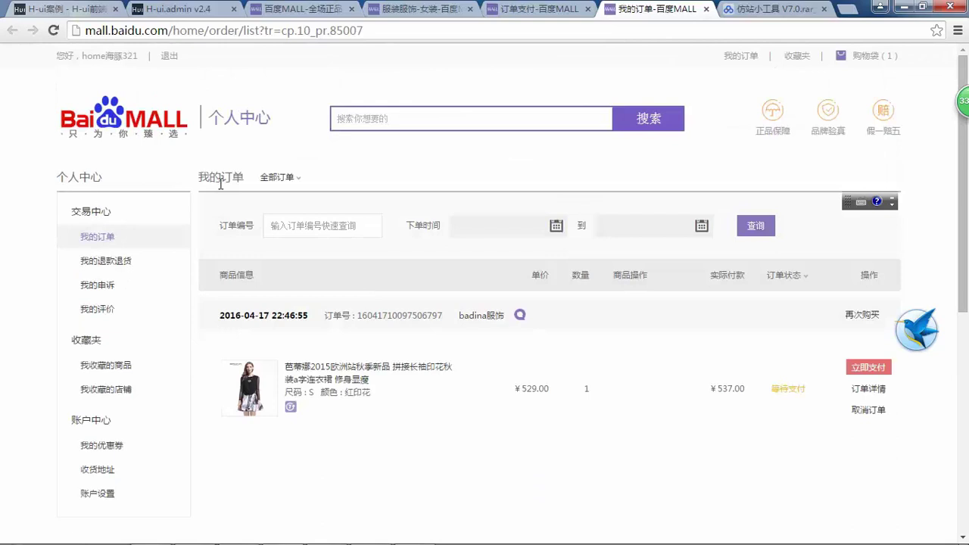
# - Paste the 我的订单 page URL into 仿站小工具 and add it with file name center.html
pyautogui.scroll(-2, 190, 218)
pyautogui.scroll(2, 191, 218)
pyautogui.moveTo(366, 31); pyautogui.dragTo(2, 22)
pyautogui.hotkey('ctrl', 'c')
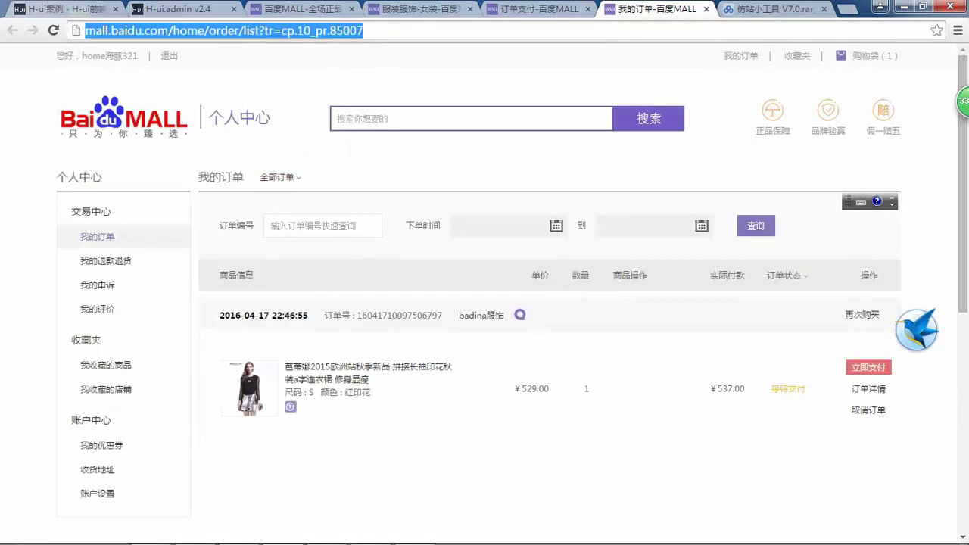
pyautogui.click(414, 534)
pyautogui.click(445, 162)
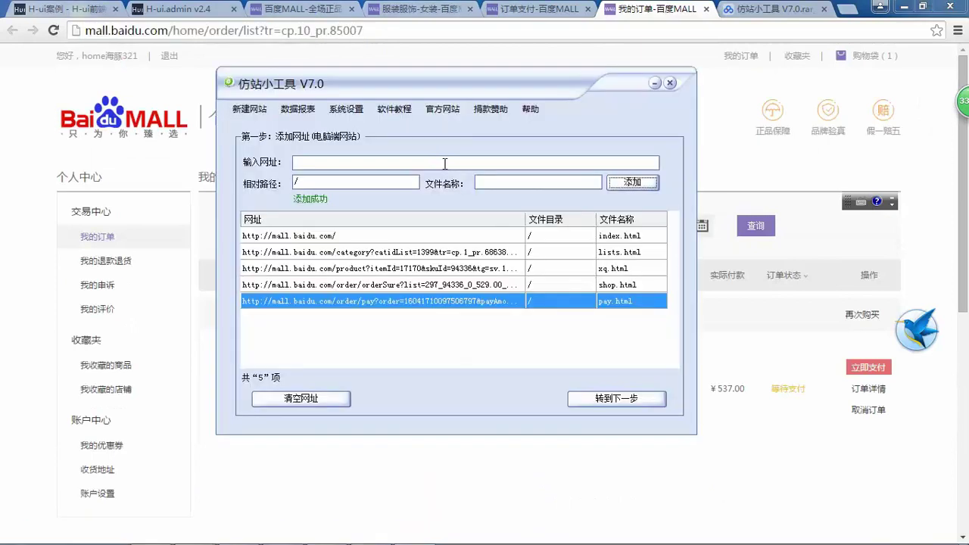
pyautogui.hotkey('ctrl', 'v')
pyautogui.click(520, 182)
pyautogui.moveTo(505, 182); pyautogui.dragTo(435, 175)
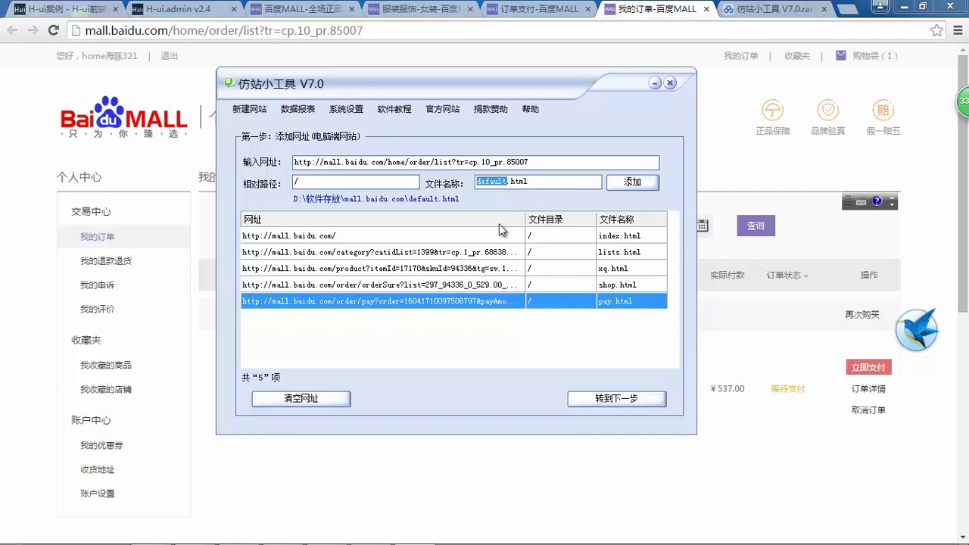
pyautogui.write('center')
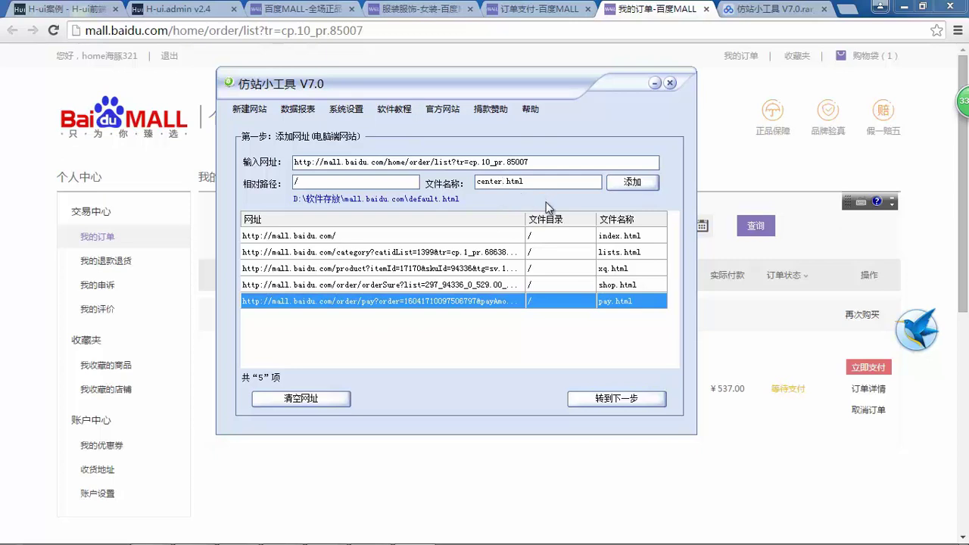
pyautogui.click(627, 184)
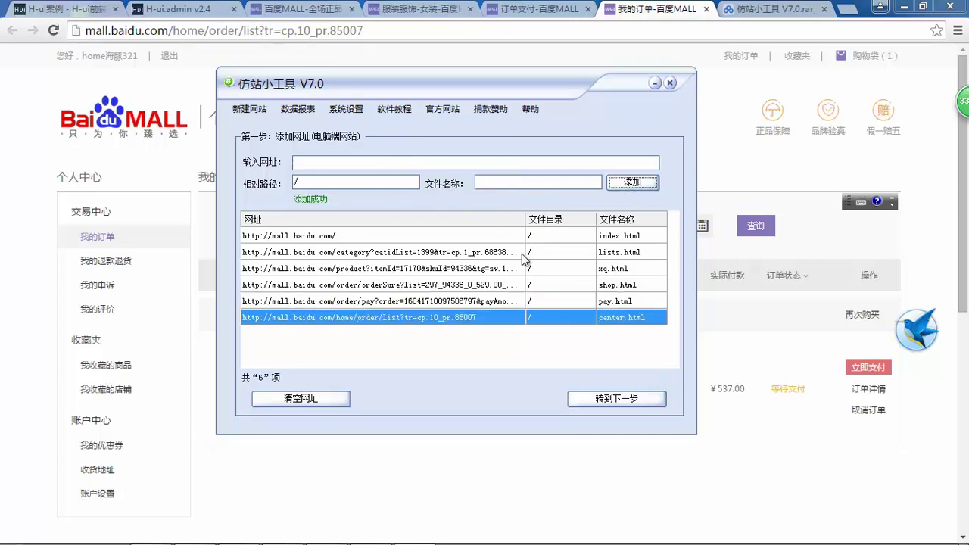
pyautogui.click(2, 342)
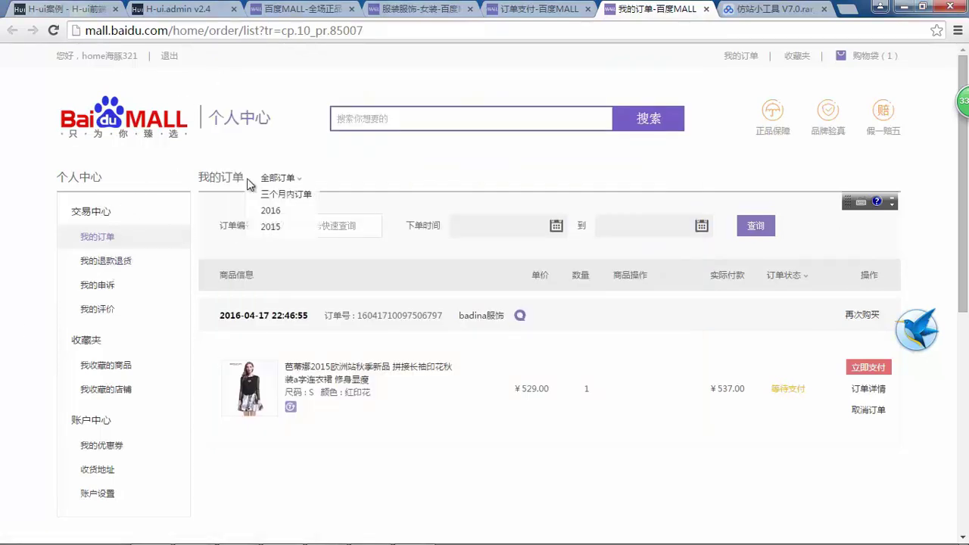
# - Add the 我的退款退货 page URL to 仿站小工具 with file name tuihuo.html
pyautogui.click(106, 242)
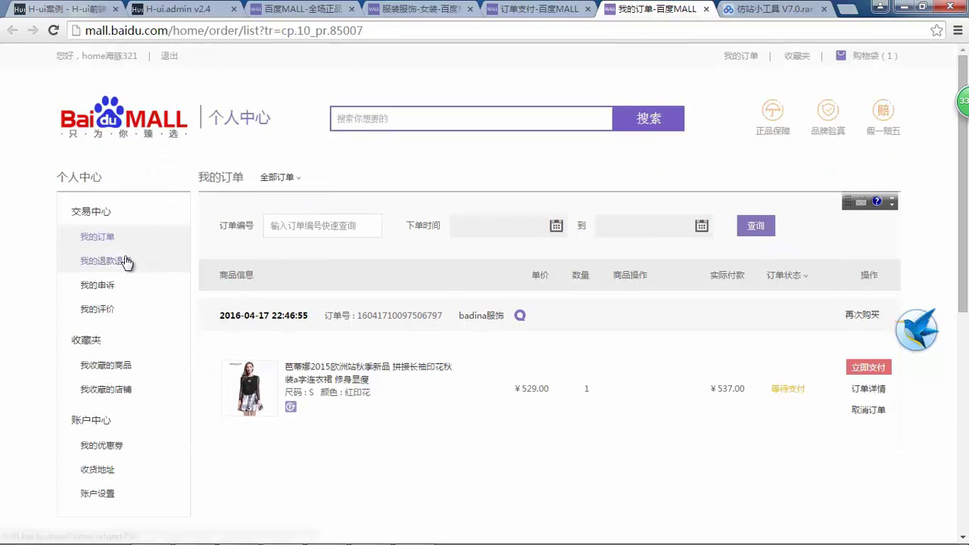
pyautogui.click(125, 262)
pyautogui.scroll(-1, 356, 95)
pyautogui.click(306, 30)
pyautogui.hotkey('ctrl', 'c')
pyautogui.hotkey('alt', 'Tab')
pyautogui.click(465, 161)
pyautogui.hotkey('ctrl', 'v')
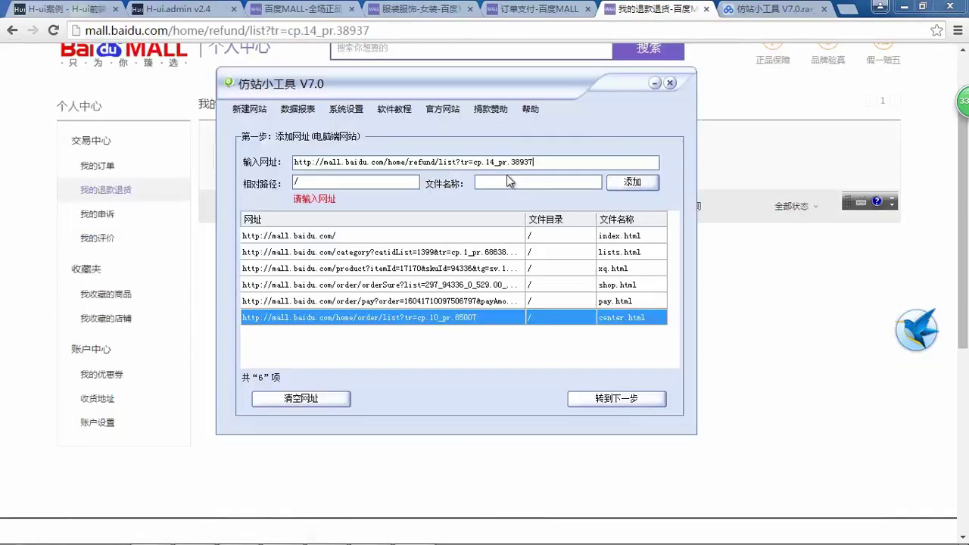
pyautogui.click(525, 181)
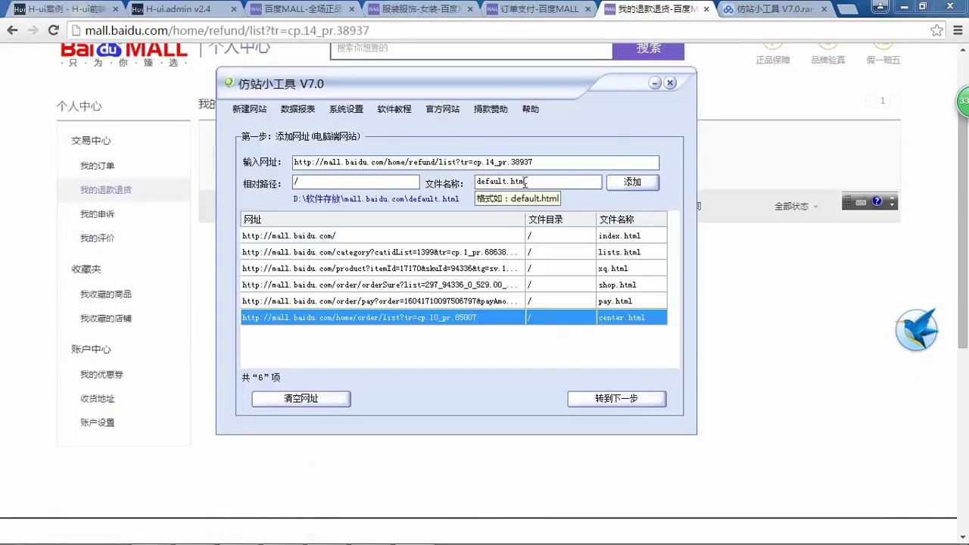
pyautogui.doubleClick(507, 180)
pyautogui.write('tuihuo')
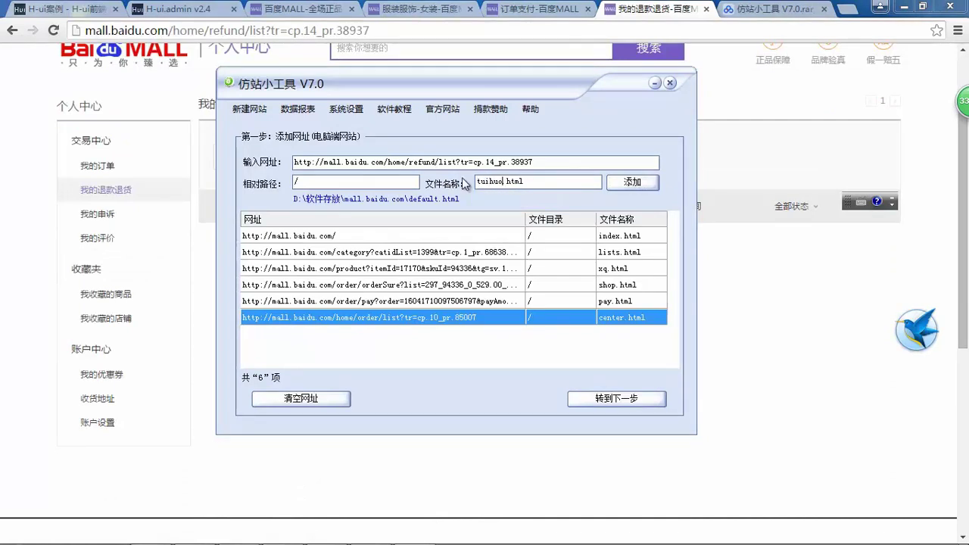
pyautogui.click(632, 183)
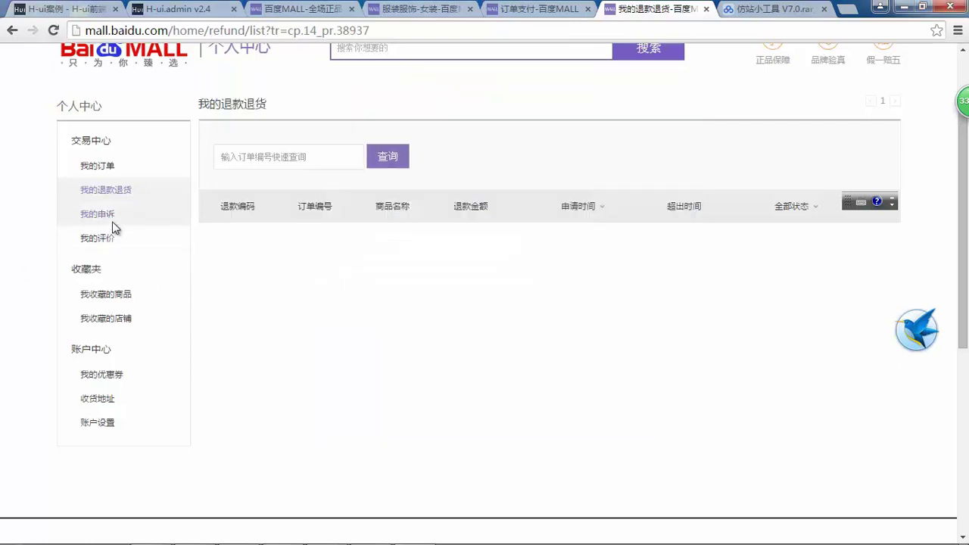
# - Add the 我的申诉 page URL to 仿站小工具 with file name shensu.html
pyautogui.click(96, 213)
pyautogui.click(348, 30)
pyautogui.hotkey('ctrl', 'c')
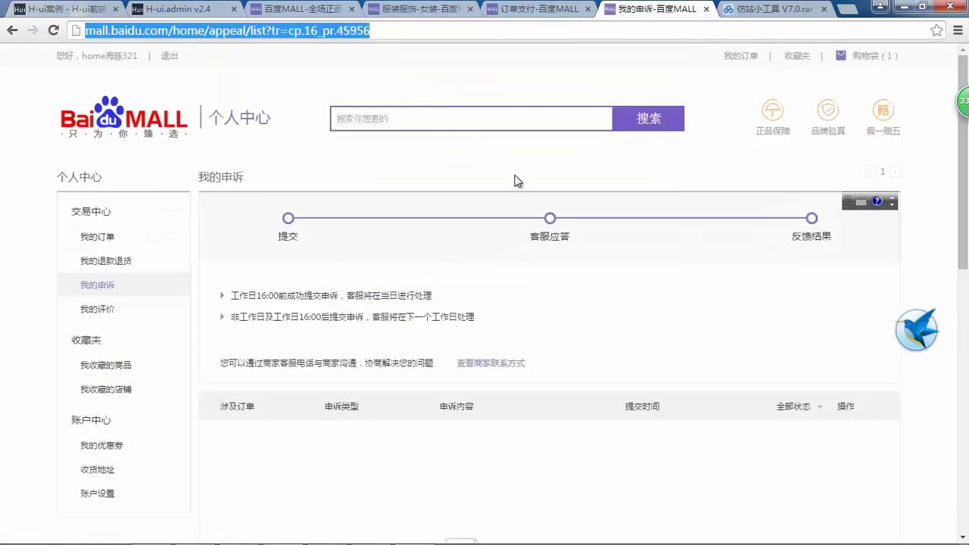
pyautogui.hotkey('alt', 'Tab')
pyautogui.click(522, 163)
pyautogui.hotkey('ctrl', 'v')
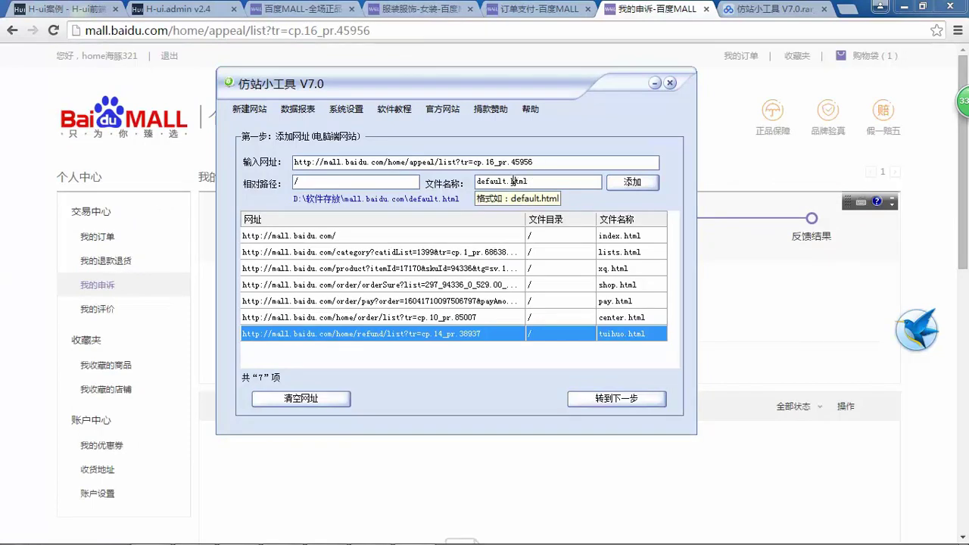
pyautogui.doubleClick(507, 181)
pyautogui.write('shensu')
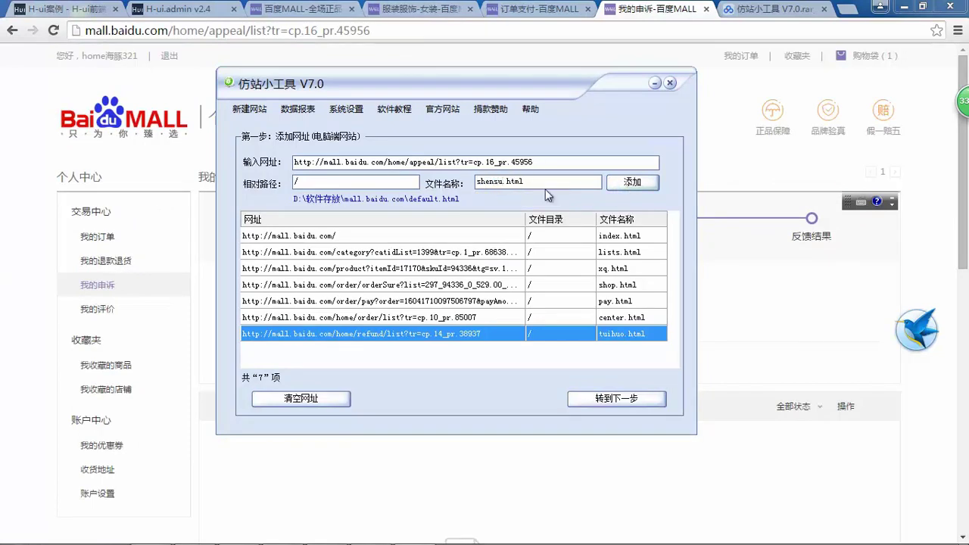
pyautogui.click(630, 183)
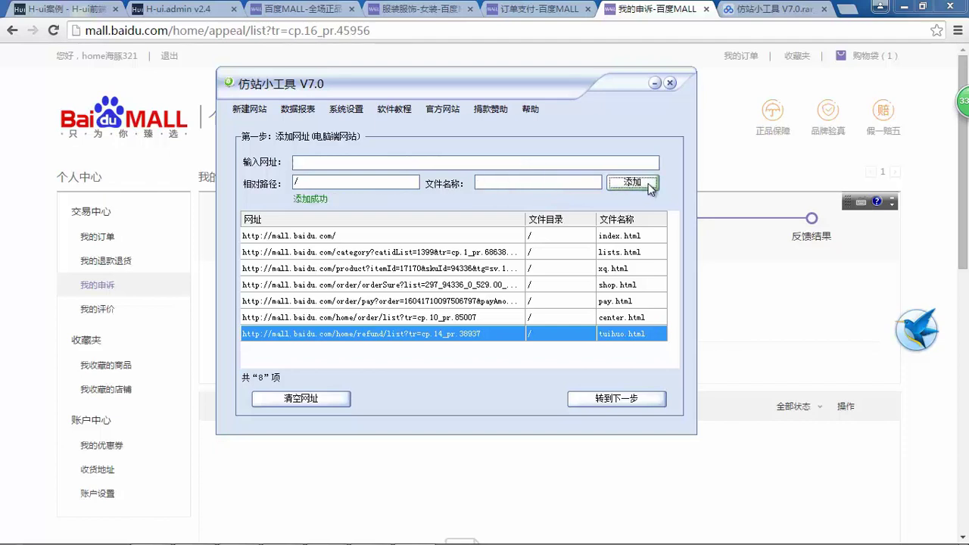
# - Open the 我的评价 page in Chrome and select its address
pyautogui.click(3, 282)
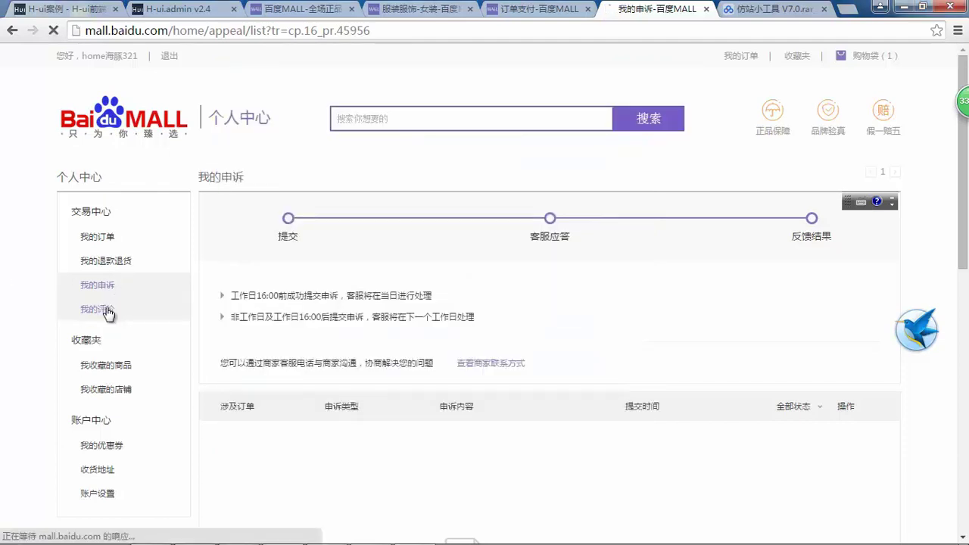
pyautogui.click(106, 309)
pyautogui.click(353, 30)
pyautogui.hotkey('ctrl', 'c')
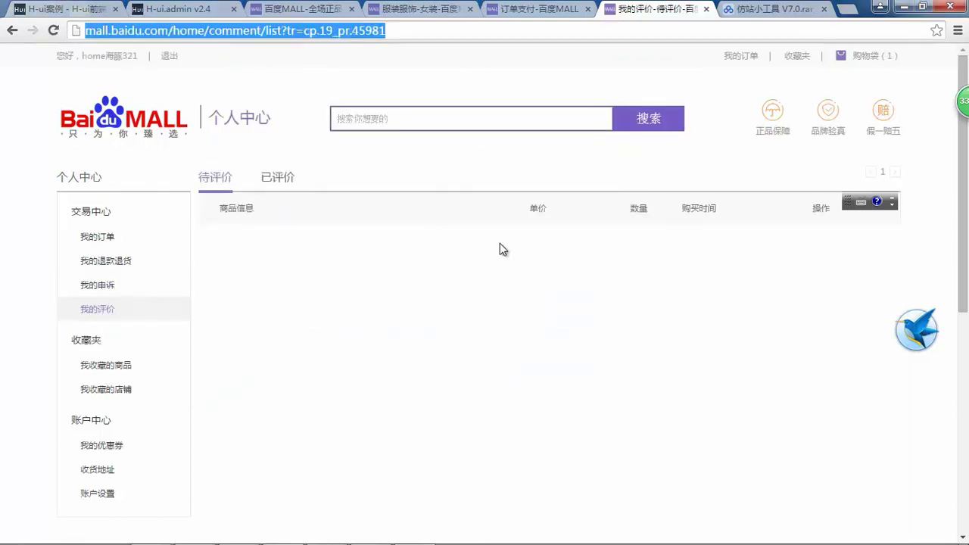
# - Paste the 我的评价 URL into 仿站小工具 and add it with file name pingjia.html
pyautogui.hotkey('alt', 'Tab')
pyautogui.click(475, 163)
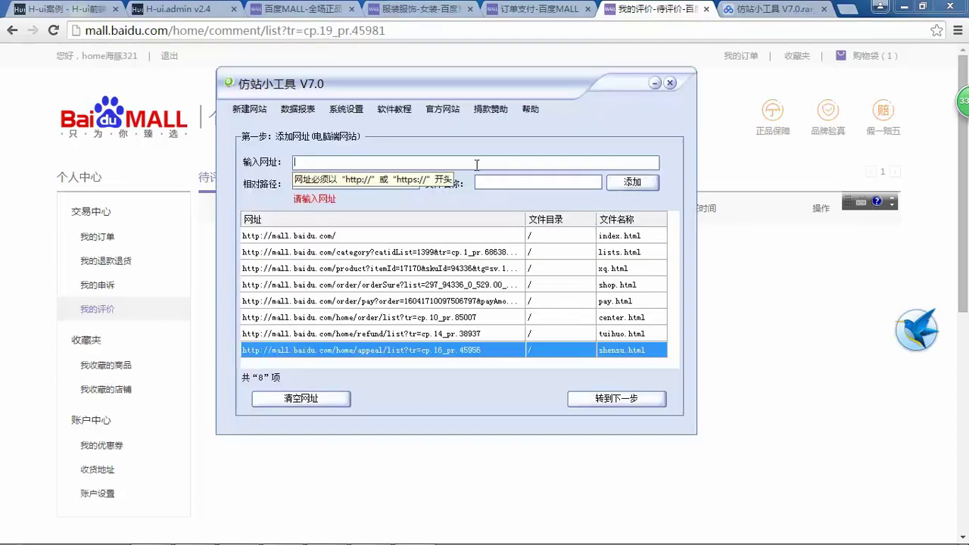
pyautogui.hotkey('ctrl', 'v')
pyautogui.doubleClick(508, 181)
pyautogui.write('p')
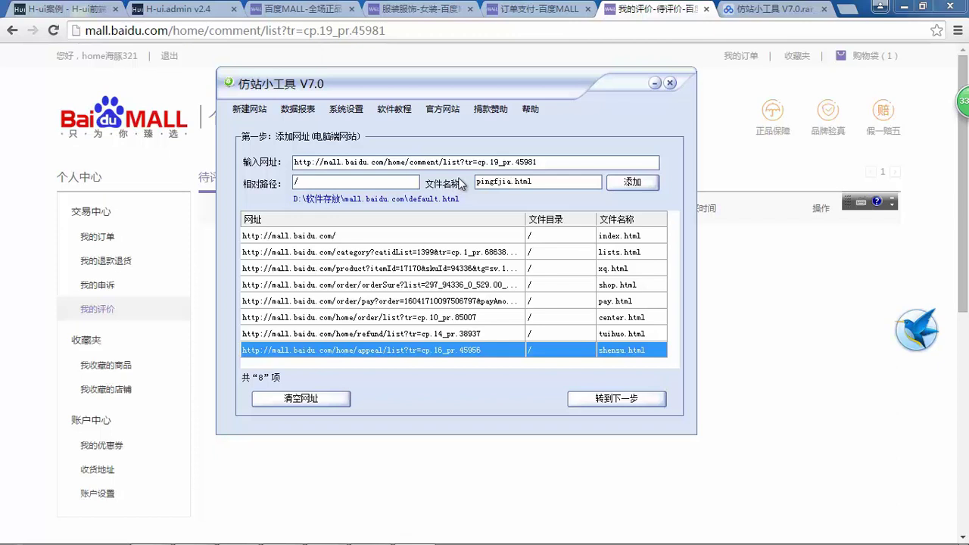
pyautogui.click(631, 183)
pyautogui.click(212, 277)
pyautogui.scroll(-2, 212, 278)
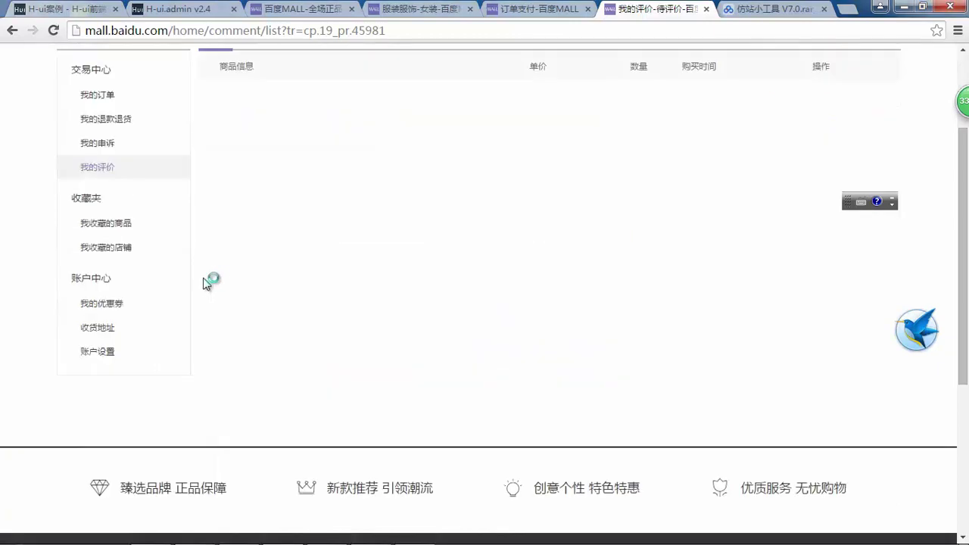
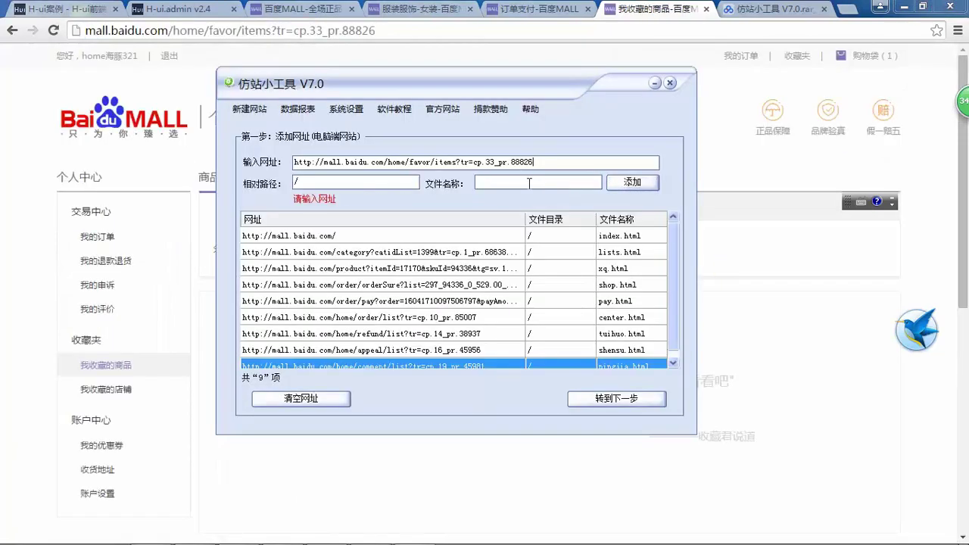
# - Name the goods-favorites page shoucang.html and add it to the queue
pyautogui.click(522, 182)
pyautogui.doubleClick(504, 181)
pyautogui.write('shoucang.html')
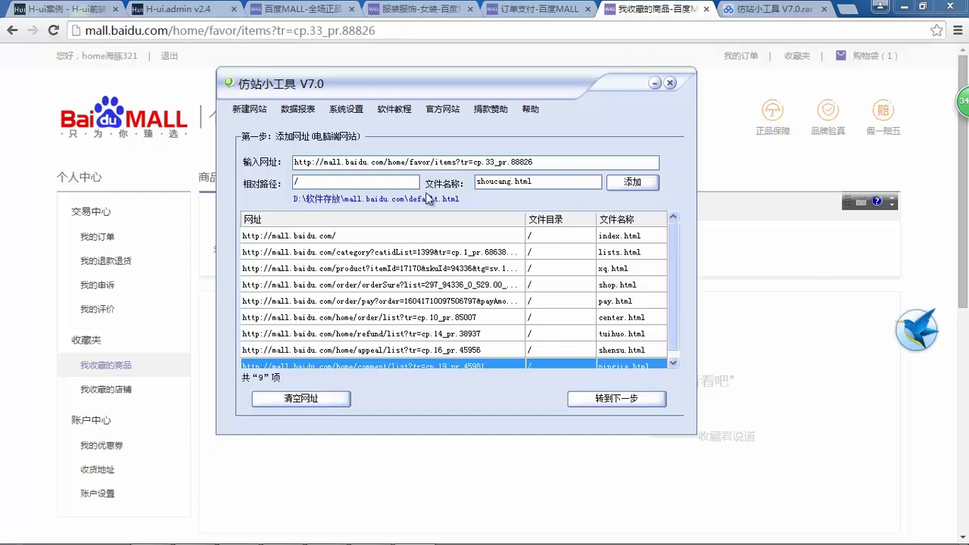
pyautogui.click(632, 183)
# - Queue the shop-favorites page URL under the file name shouchangdinapu.html, bringing the list to 11 entries
pyautogui.click(206, 361)
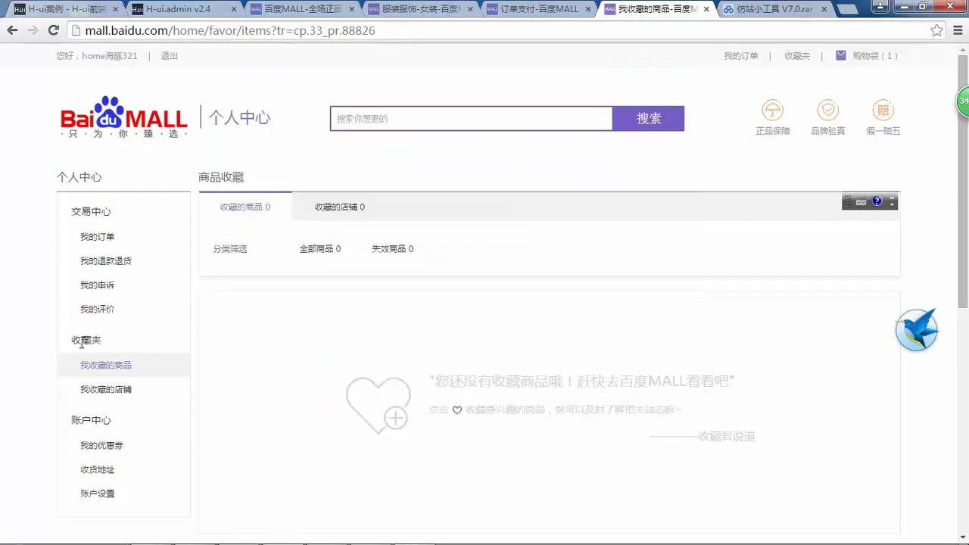
pyautogui.click(115, 390)
pyautogui.click(283, 36)
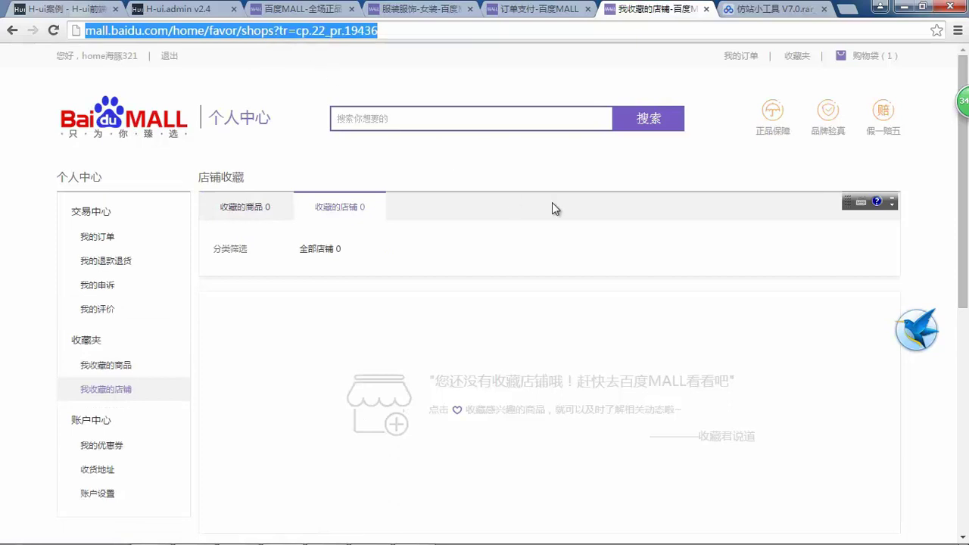
pyautogui.hotkey('ctrl', 'c')
pyautogui.hotkey('alt', 'Tab')
pyautogui.hotkey('ctrl', 'v')
pyautogui.click(514, 183)
pyautogui.doubleClick(513, 183)
pyautogui.write('d')
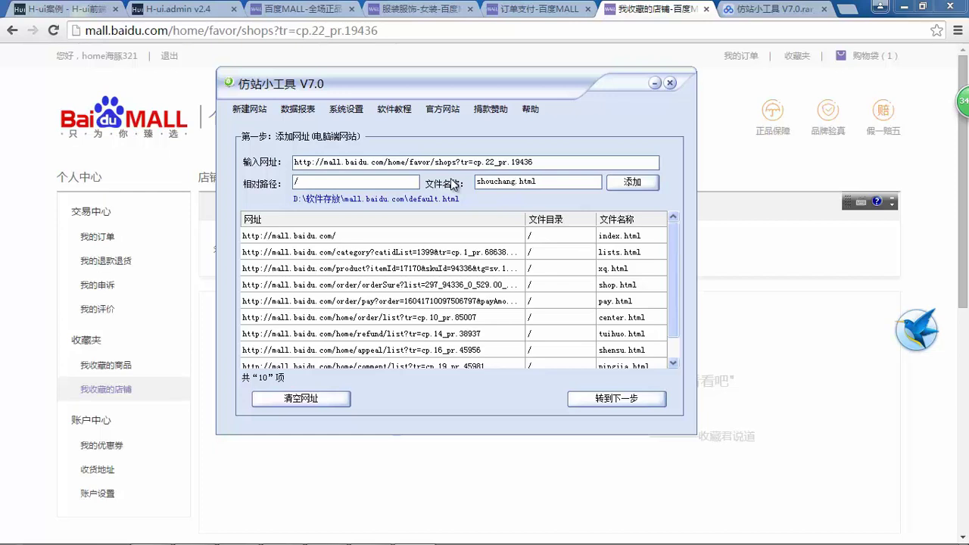
pyautogui.click(631, 184)
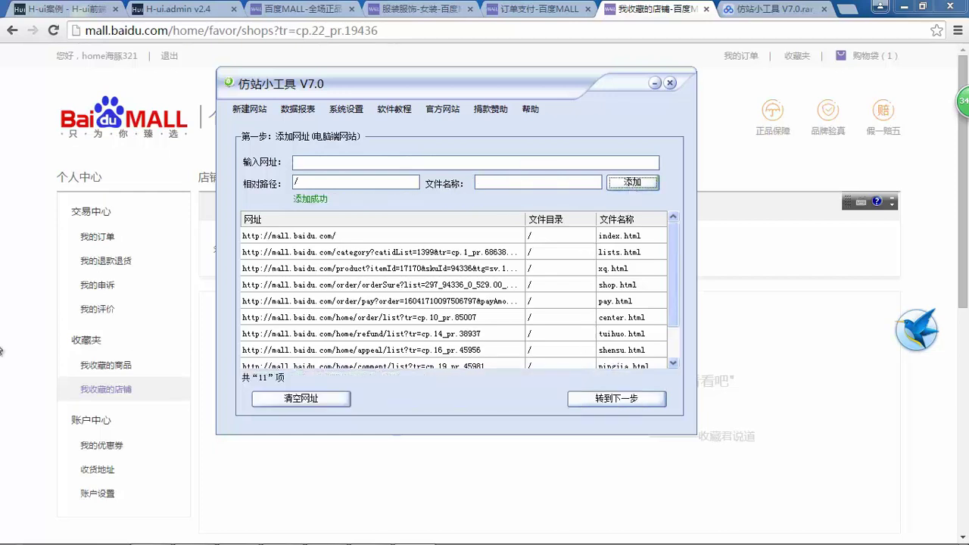
pyautogui.click(162, 309)
pyautogui.scroll(-3, 162, 310)
# - Queue the coupon page URL as youhuijianjuan.html
pyautogui.click(102, 233)
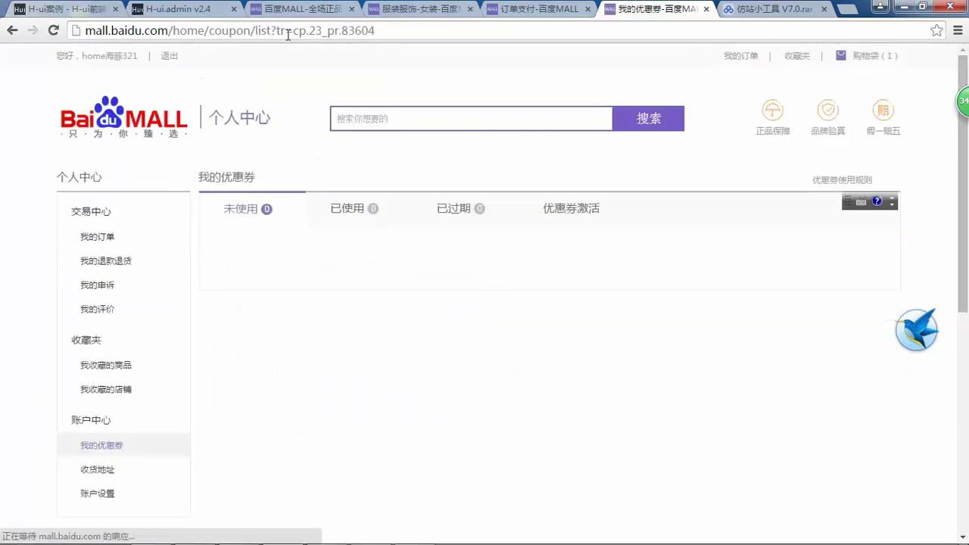
pyautogui.click(301, 33)
pyautogui.hotkey('ctrl', 'c')
pyautogui.hotkey('alt', 'Tab')
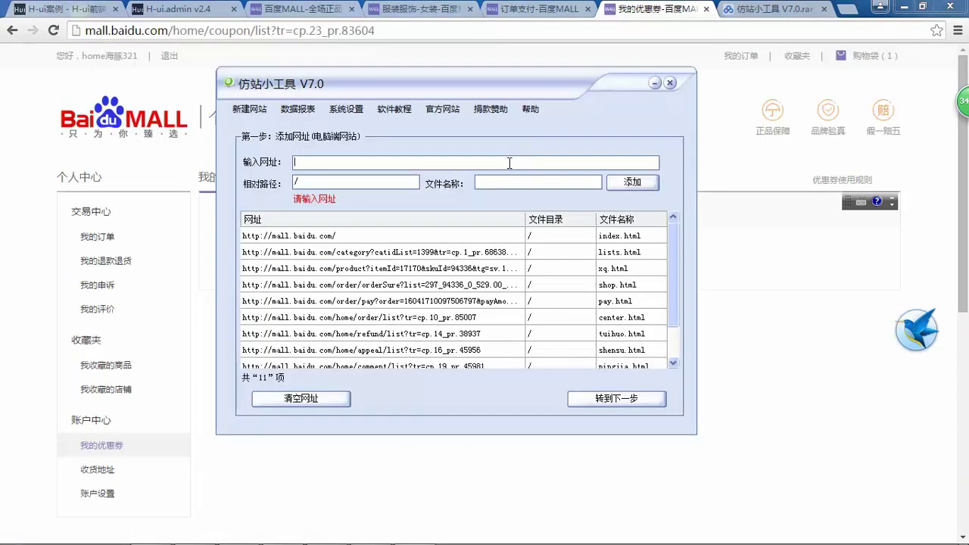
pyautogui.hotkey('ctrl', 'v')
pyautogui.doubleClick(499, 181)
pyautogui.write('ou')
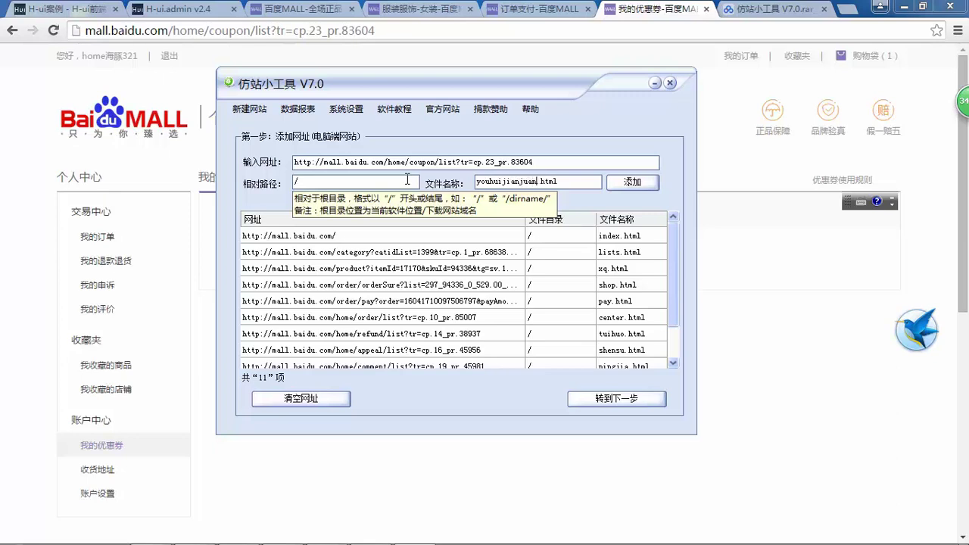
pyautogui.click(633, 184)
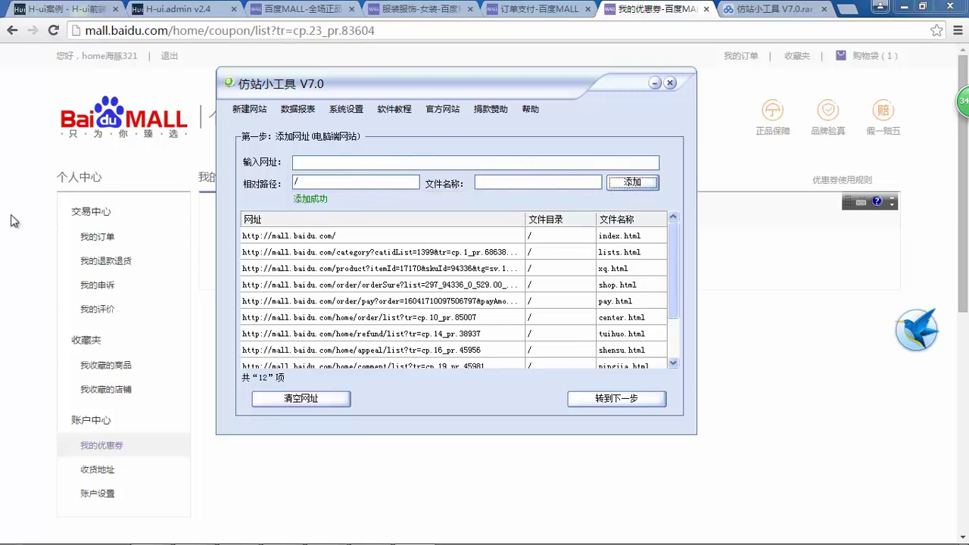
# - Enter the shipping-address page URL with the file name dizhi.html
pyautogui.click(51, 220)
pyautogui.scroll(-3, 48, 221)
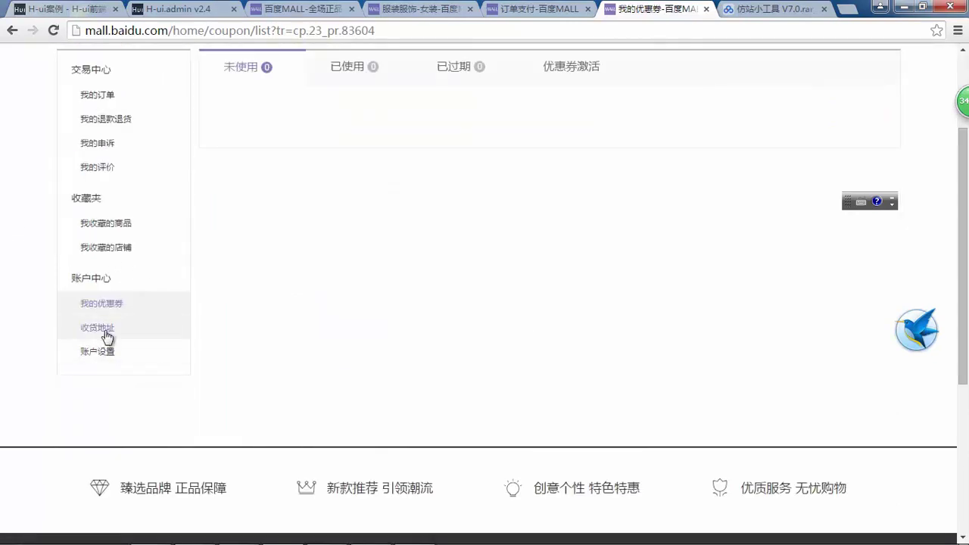
pyautogui.click(105, 330)
pyautogui.hotkey('ctrl', 'l')
pyautogui.hotkey('ctrl', 'c')
pyautogui.hotkey('alt', 'Tab')
pyautogui.click(499, 162)
pyautogui.hotkey('ctrl', 'v')
pyautogui.doubleClick(490, 182)
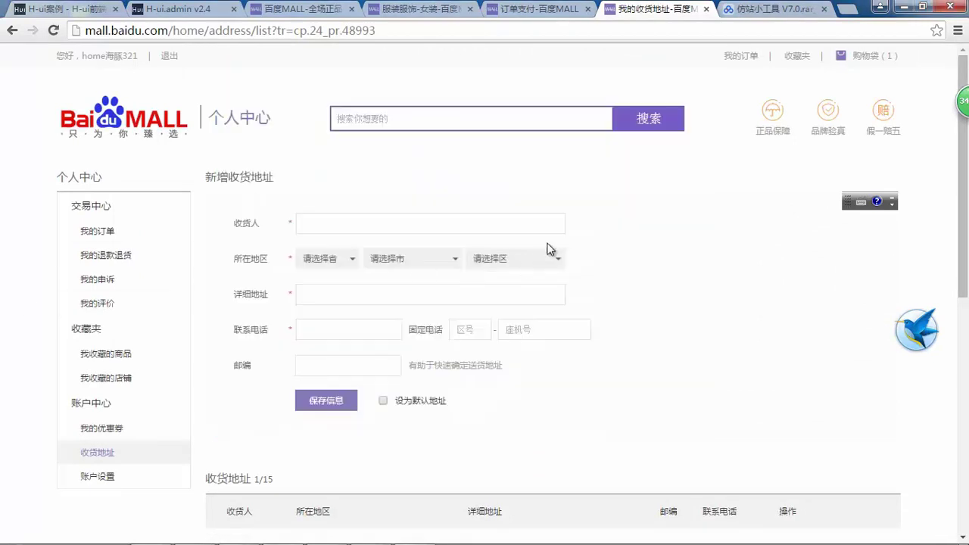
pyautogui.write('dizhi.html')
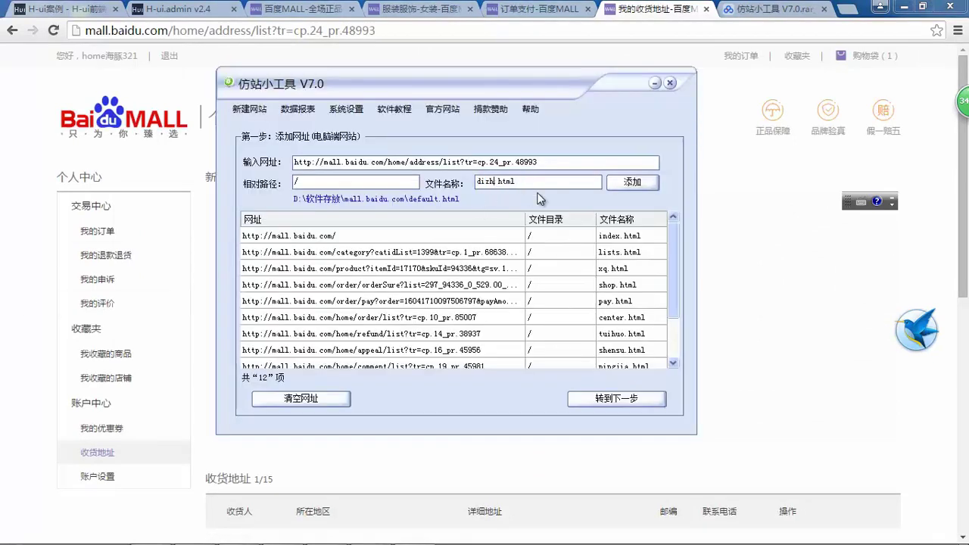
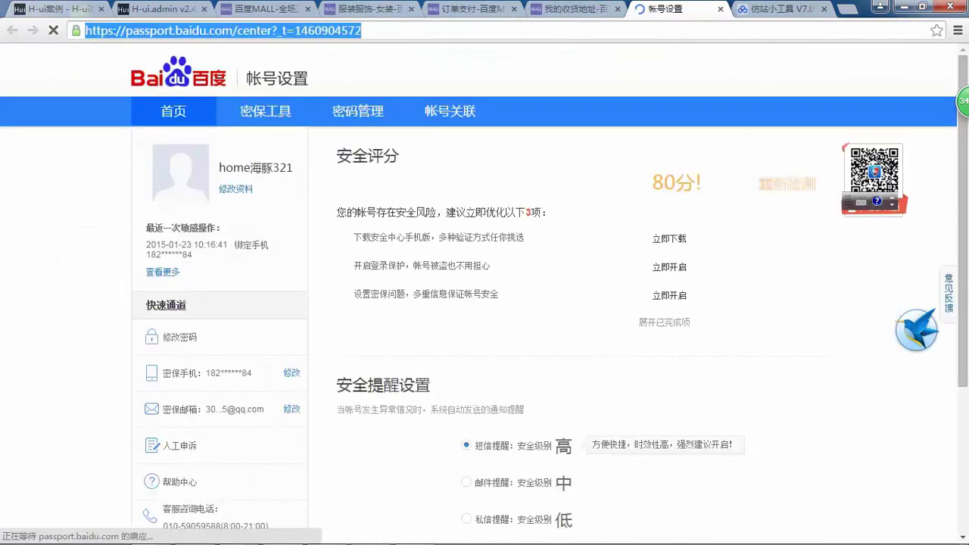
# - Return to the Baidu MALL 我的收货地址 tab in Chrome, then bring 仿站小工具 V7.0 forward
pyautogui.hotkey('ctrl', 'shift', 'Tab')
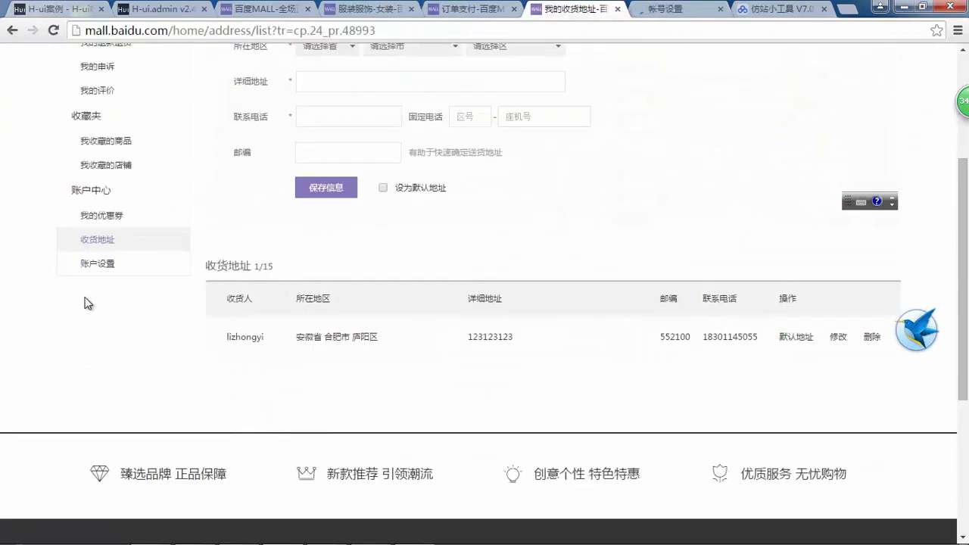
pyautogui.scroll(2, 471, 288)
pyautogui.scroll(-5, 497, 292)
pyautogui.scroll(6, 497, 277)
pyautogui.hotkey('alt', 'Tab')
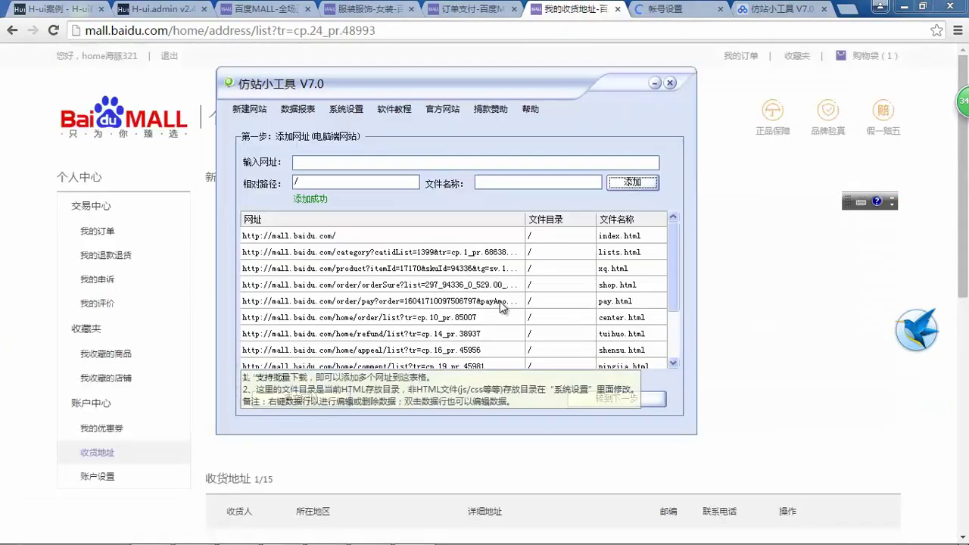
# - Move to the download settings and browse the save-folder picker down to C:\wamp
pyautogui.click(633, 399)
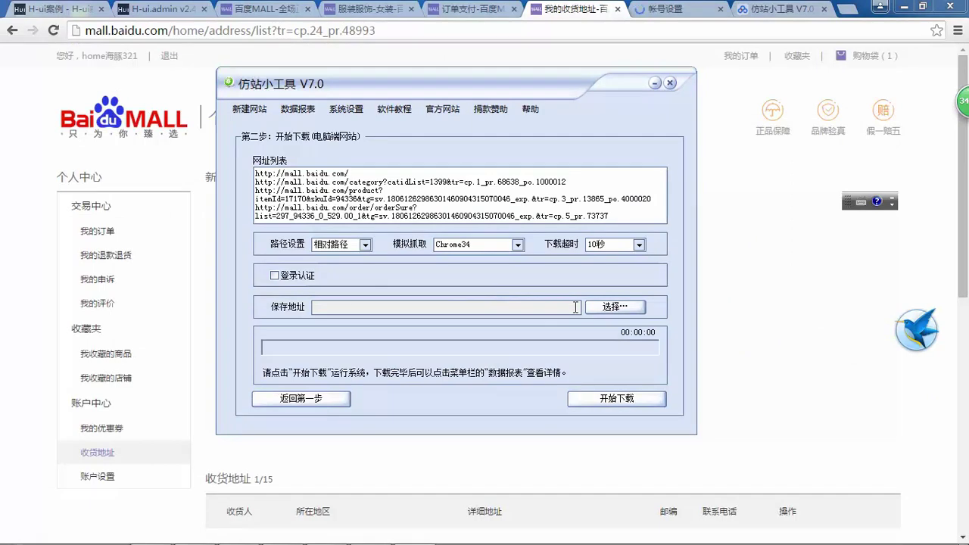
pyautogui.click(614, 308)
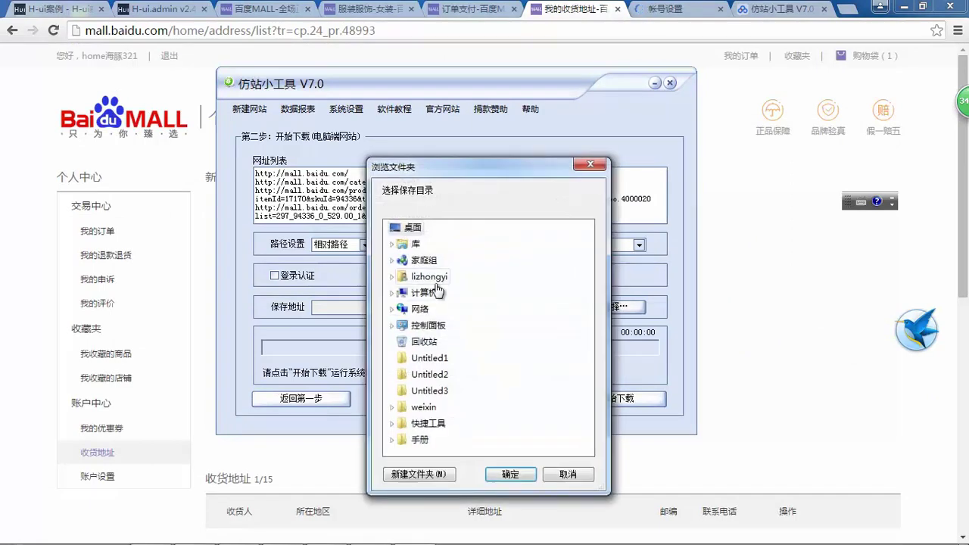
pyautogui.doubleClick(437, 295)
pyautogui.scroll(-1, 464, 263)
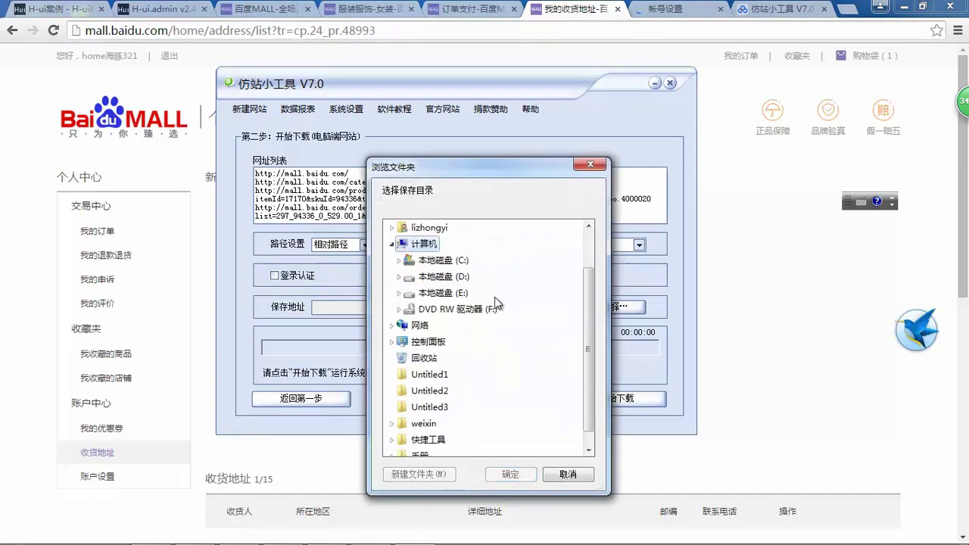
pyautogui.doubleClick(464, 263)
pyautogui.scroll(-5, 464, 263)
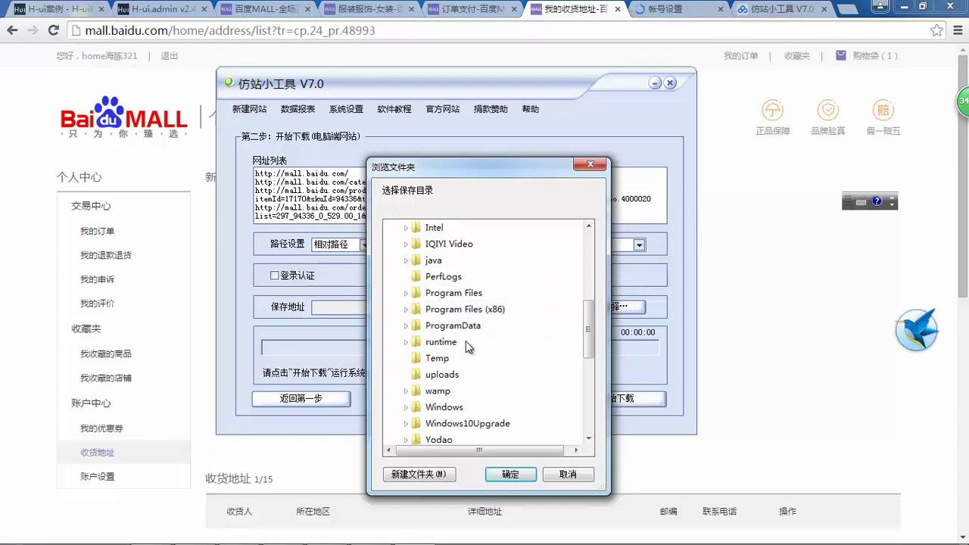
pyautogui.doubleClick(438, 391)
# - Browse further into C:\wamp\www\tp5 in the folder picker
pyautogui.scroll(-5, 510, 330)
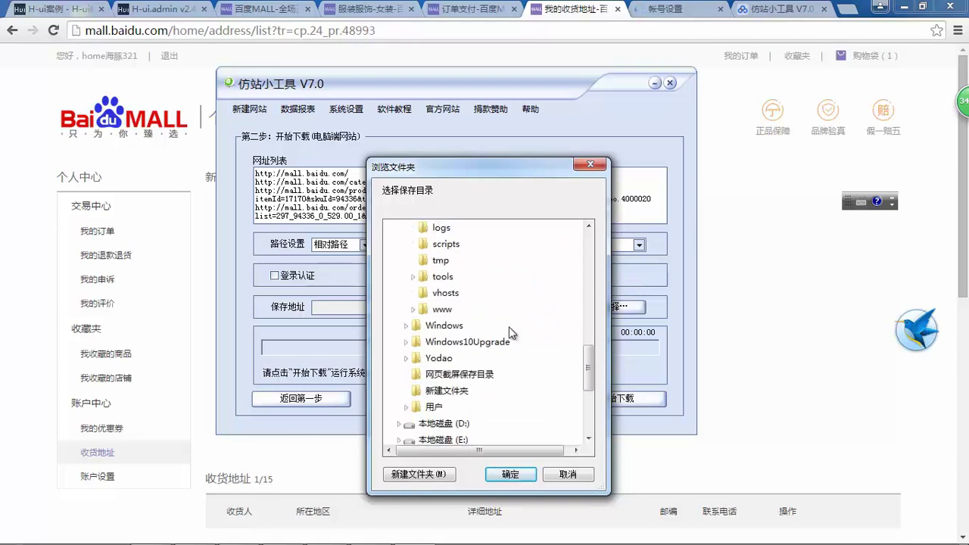
pyautogui.scroll(2, 485, 318)
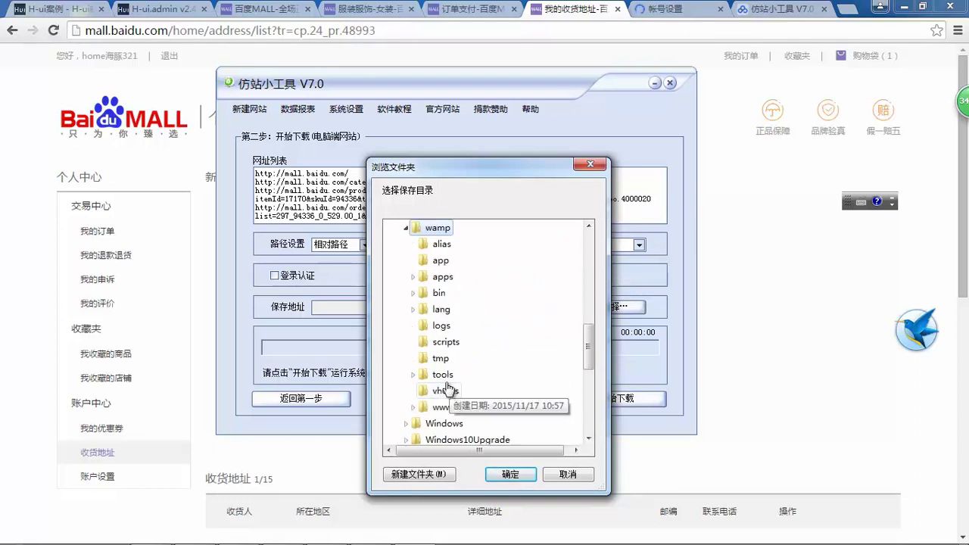
pyautogui.scroll(-2, 475, 363)
pyautogui.scroll(3, 519, 281)
pyautogui.scroll(-3, 519, 281)
pyautogui.doubleClick(519, 276)
pyautogui.scroll(-2, 507, 306)
pyautogui.scroll(-4, 505, 311)
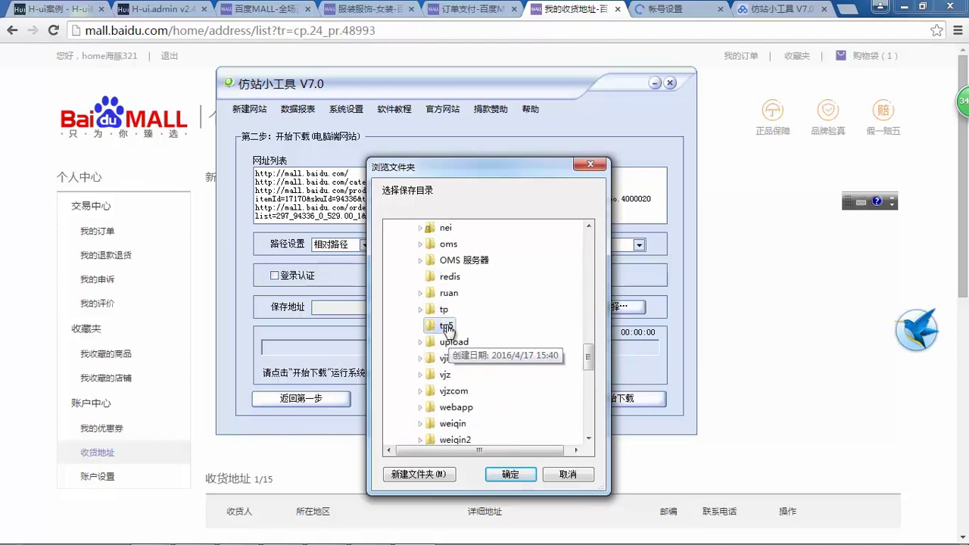
pyautogui.doubleClick(447, 323)
# - Create a new folder named mall inside tp5 and set it as the save location
pyautogui.scroll(-1, 527, 325)
pyautogui.click(445, 475)
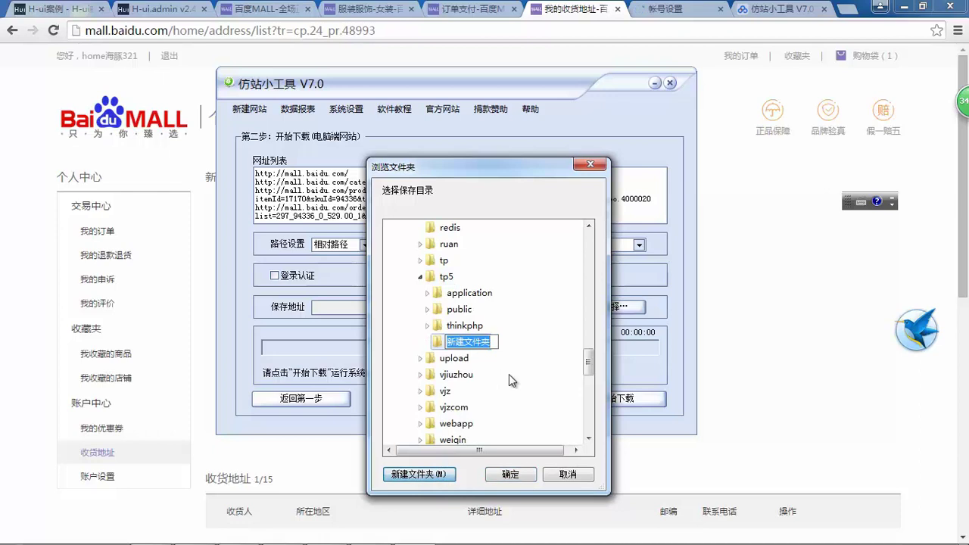
pyautogui.write('mall')
pyautogui.press('Return')
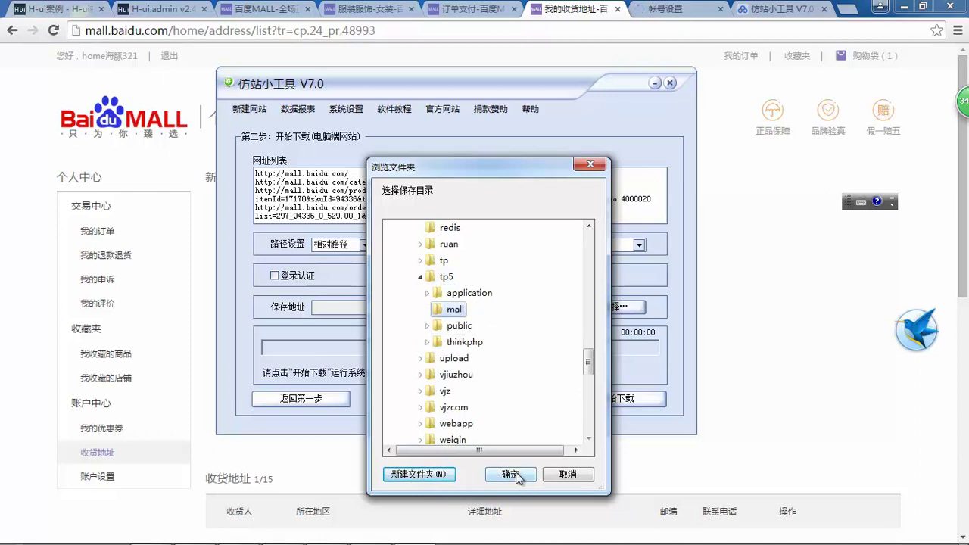
pyautogui.click(517, 475)
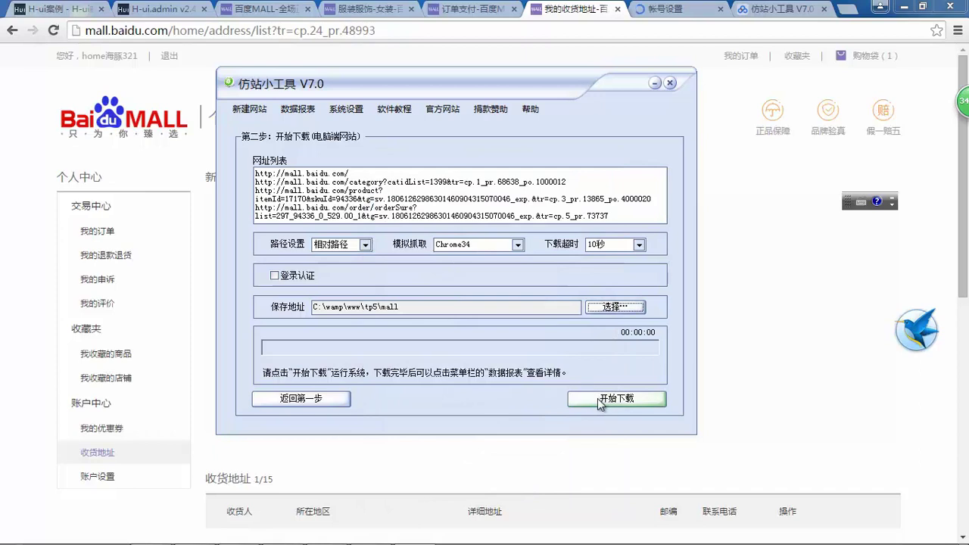
# - Start downloading the listed pages and open the Baidu MALL 购物袋 cart page in Chrome
pyautogui.click(598, 401)
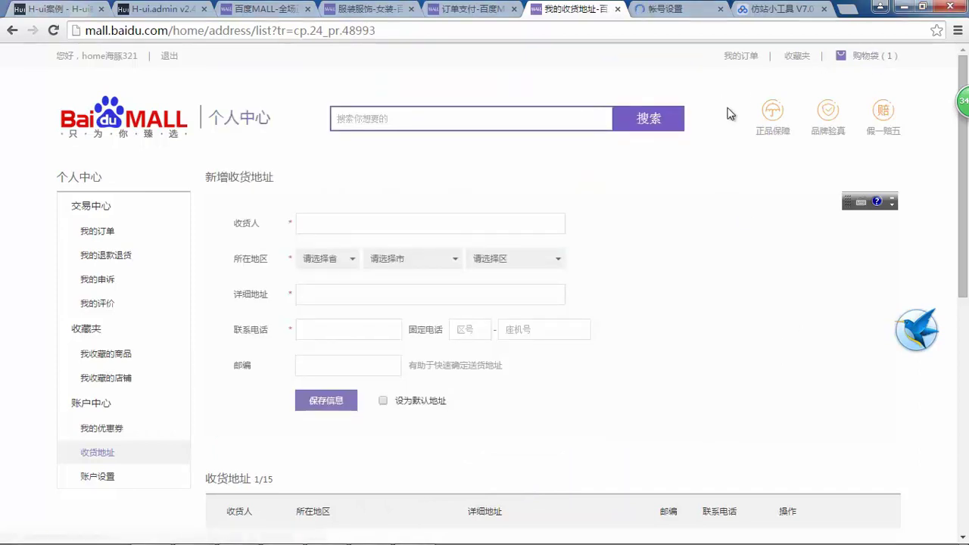
pyautogui.click(865, 60)
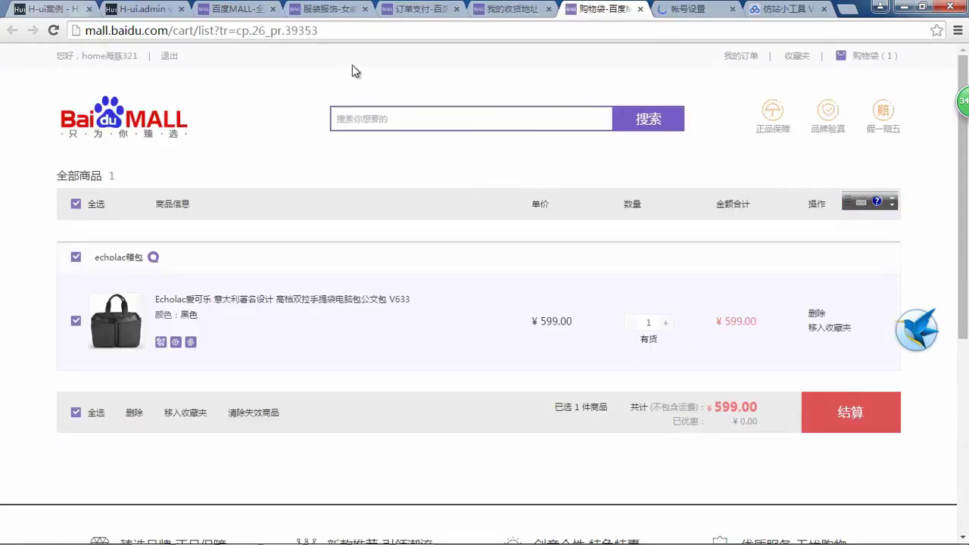
pyautogui.moveTo(342, 32); pyautogui.dragTo(82, 30)
pyautogui.click(493, 88)
# - Back in 仿站小工具, start the download, then minimize Chrome to the desktop
pyautogui.hotkey('alt', 'Tab')
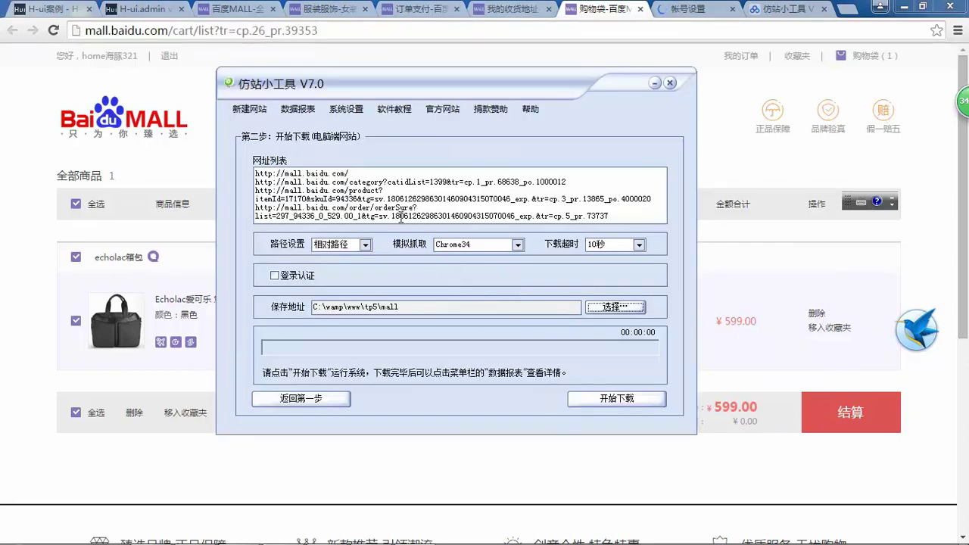
pyautogui.click(612, 399)
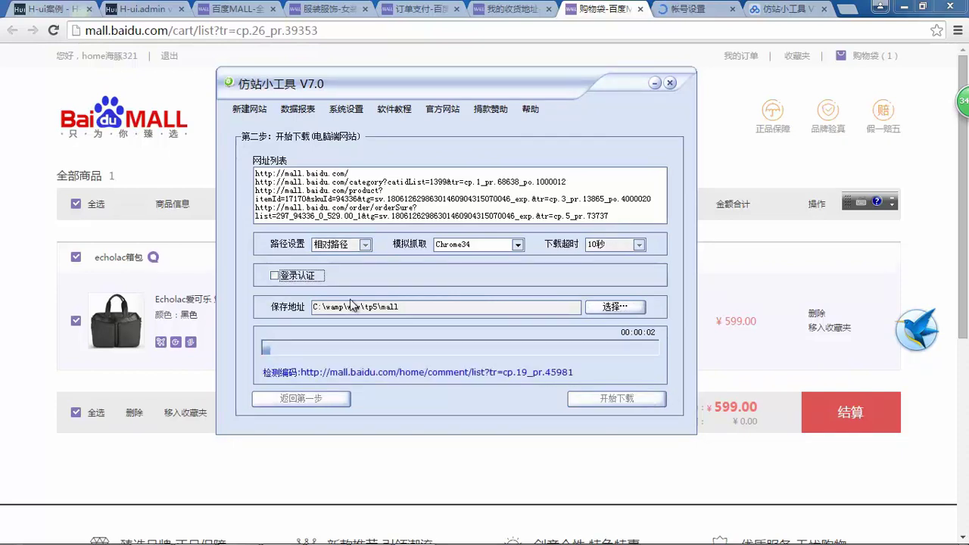
pyautogui.click(2, 233)
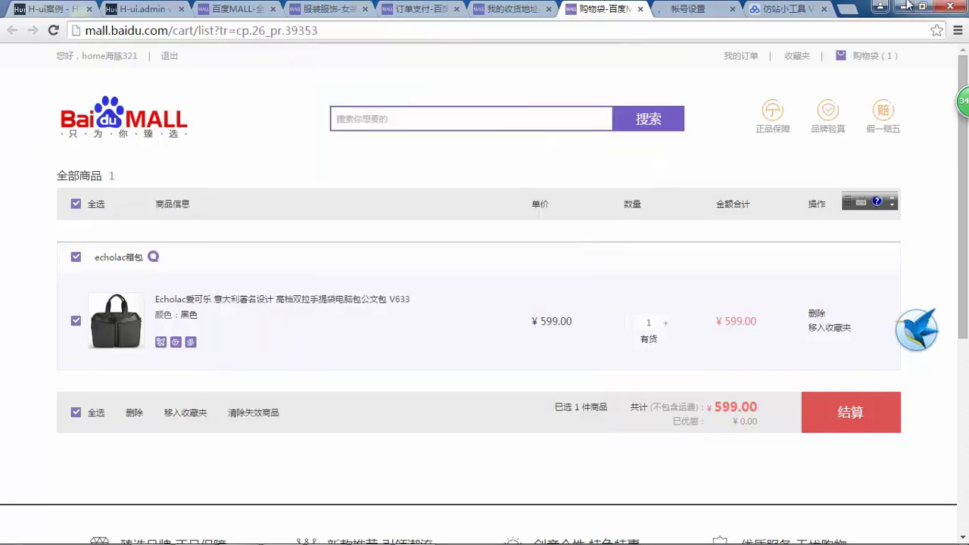
pyautogui.click(879, 7)
# - Open H-ui.admin_v2.4.zip from Thunder's finished downloads in 2345好压 and inspect its contents
pyautogui.doubleClick(927, 323)
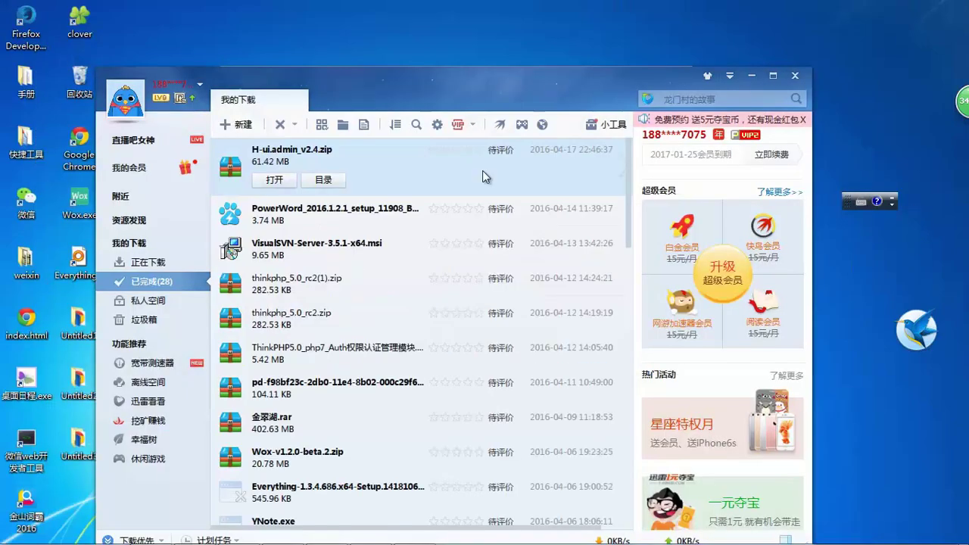
pyautogui.moveTo(401, 157)
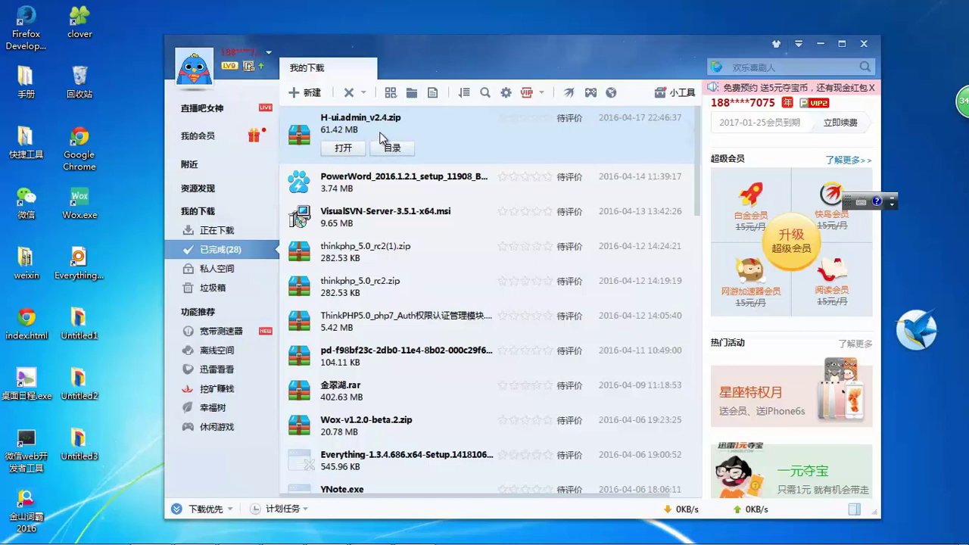
pyautogui.click(343, 147)
pyautogui.doubleClick(262, 238)
pyautogui.doubleClick(265, 223)
# - Set the archive's 解压到 destination to C:\wamp\www\tp5
pyautogui.click(234, 156)
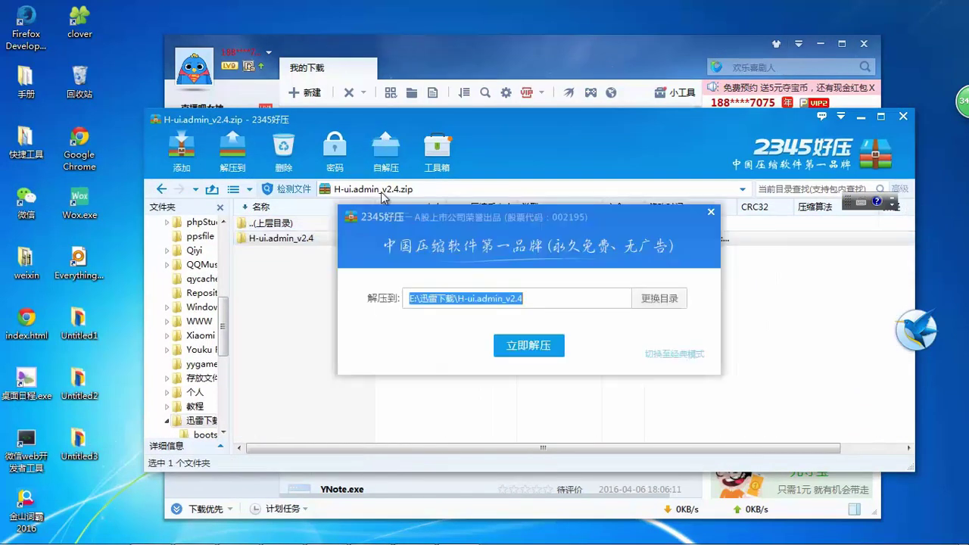
pyautogui.click(660, 302)
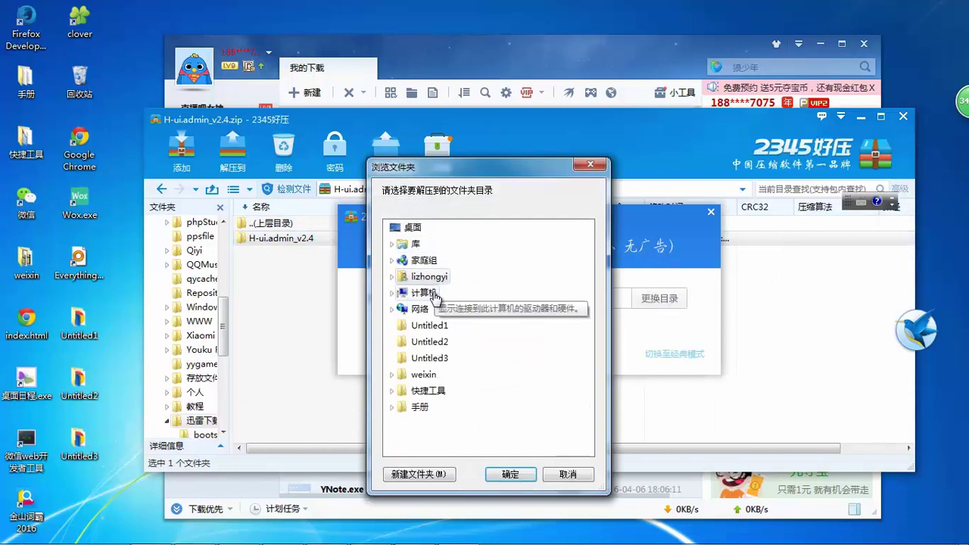
pyautogui.click(434, 295)
pyautogui.scroll(-4, 493, 315)
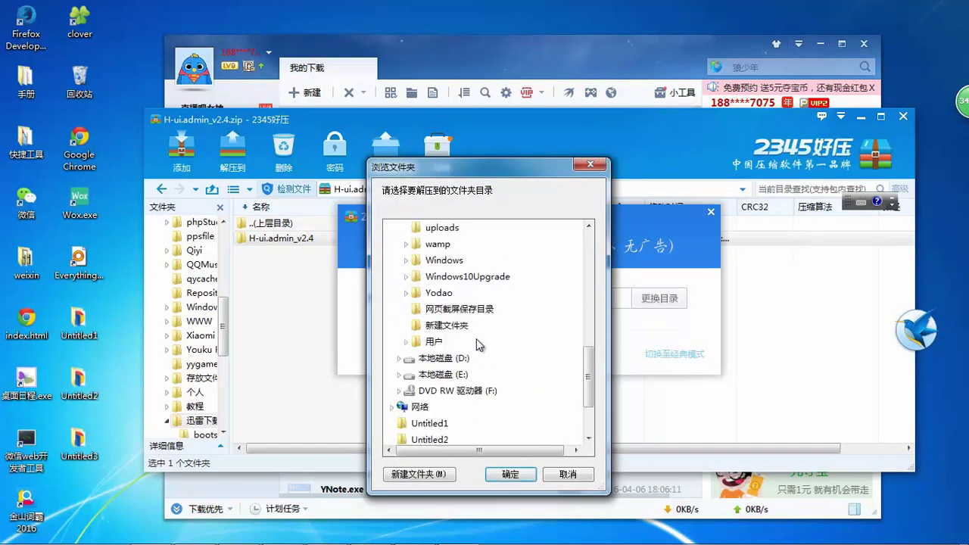
pyautogui.scroll(4, 465, 255)
pyautogui.click(437, 423)
pyautogui.scroll(-2, 514, 287)
pyautogui.click(442, 400)
pyautogui.scroll(-8, 519, 302)
pyautogui.scroll(-1, 499, 308)
pyautogui.click(455, 277)
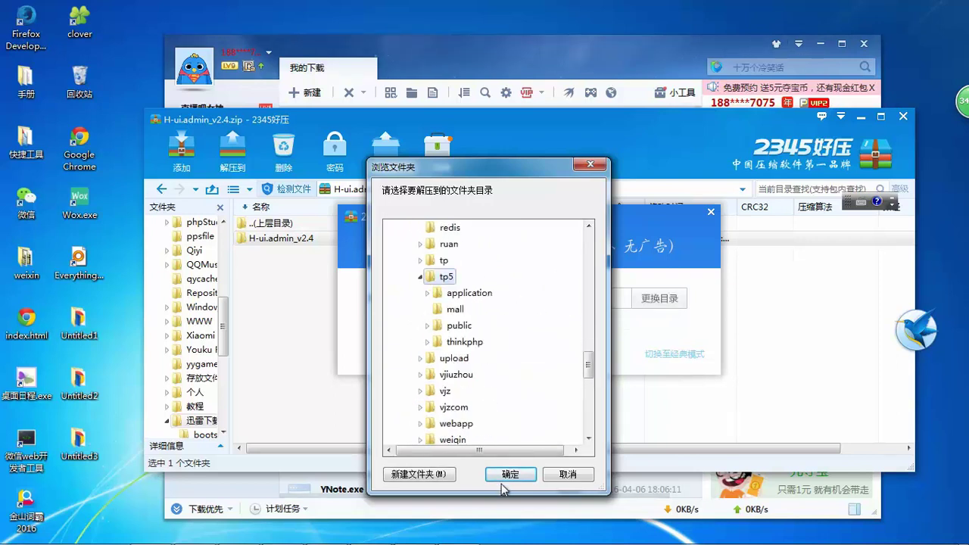
pyautogui.click(506, 475)
# - Start extracting H-ui.admin_v2.4.zip, move the progress box aside, and check the site-copier's download
pyautogui.click(529, 349)
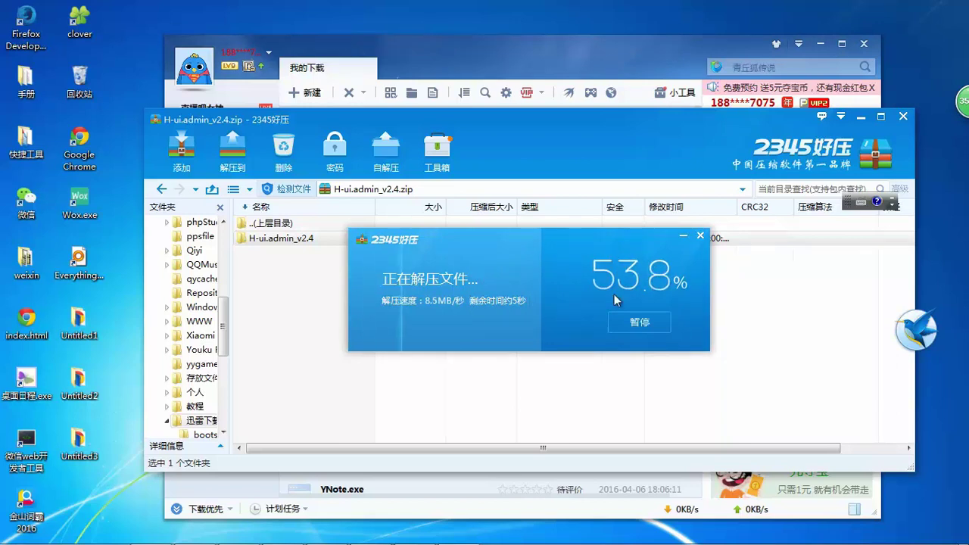
pyautogui.moveTo(626, 239); pyautogui.dragTo(664, 162)
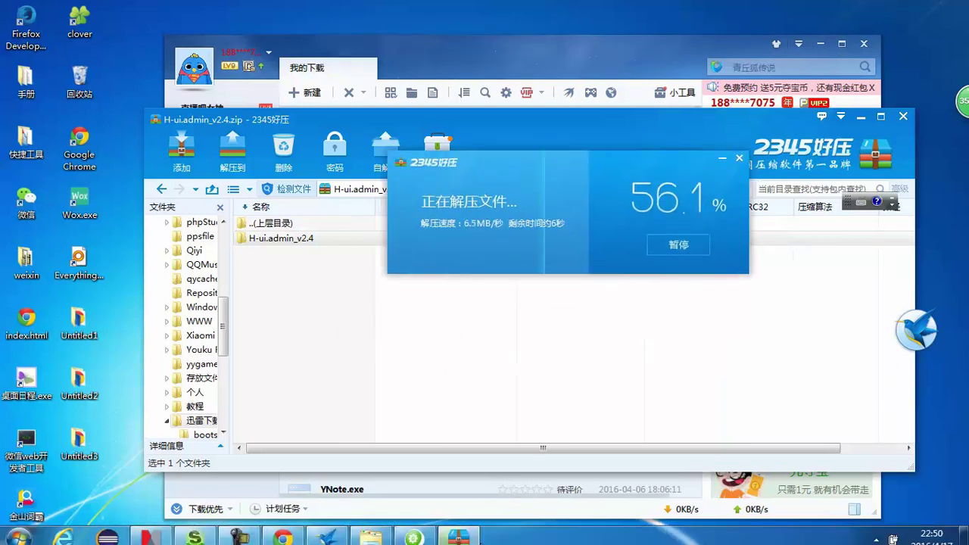
pyautogui.click(416, 532)
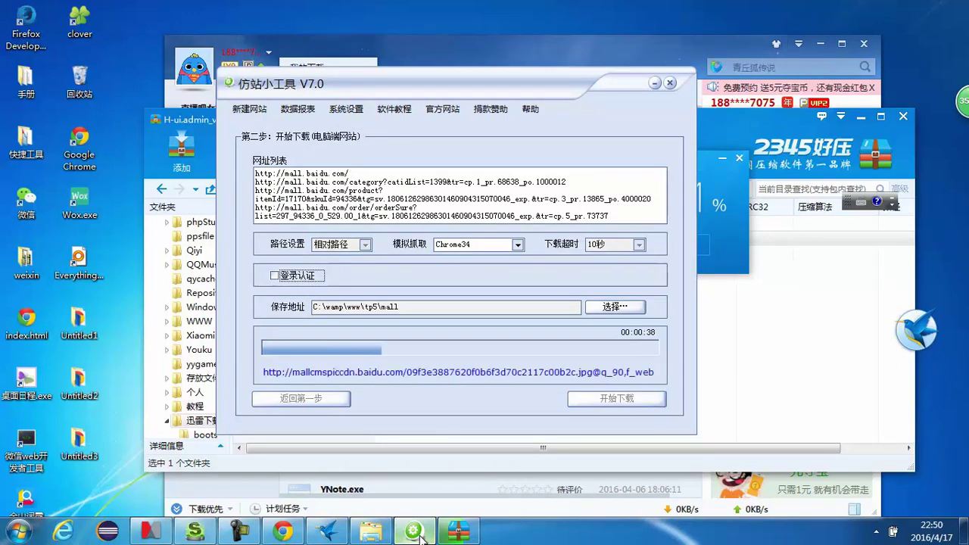
pyautogui.click(416, 533)
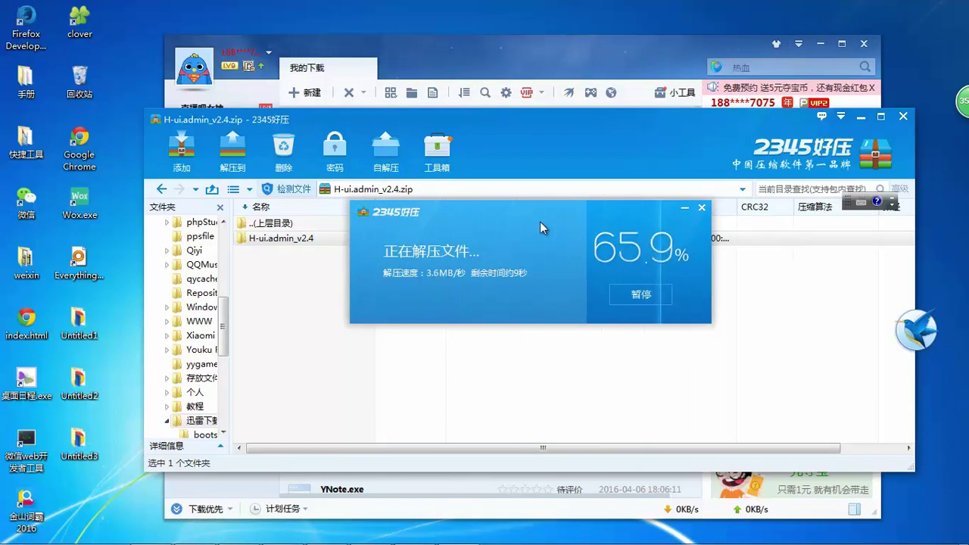
pyautogui.moveTo(540, 221); pyautogui.dragTo(574, 255)
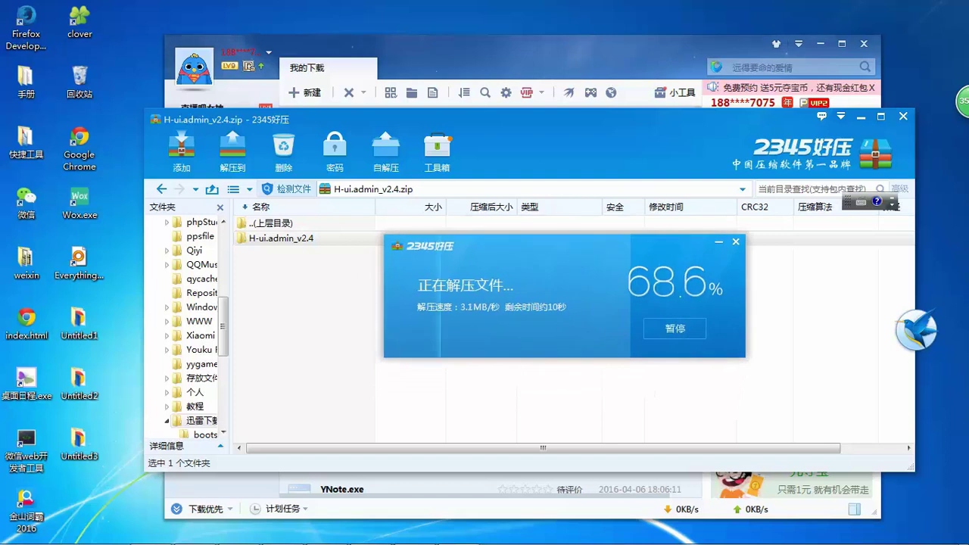
pyautogui.moveTo(489, 539)
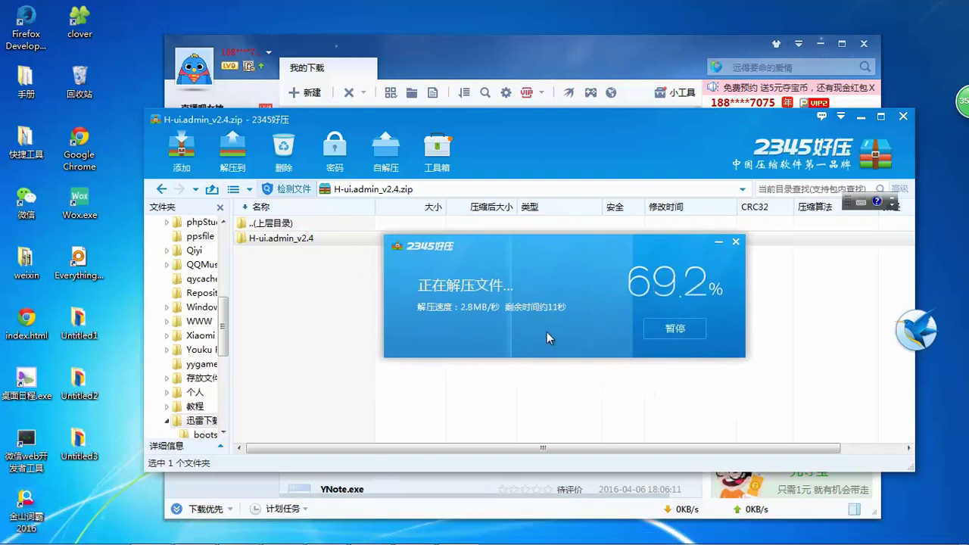
pyautogui.moveTo(561, 315); pyautogui.dragTo(538, 325)
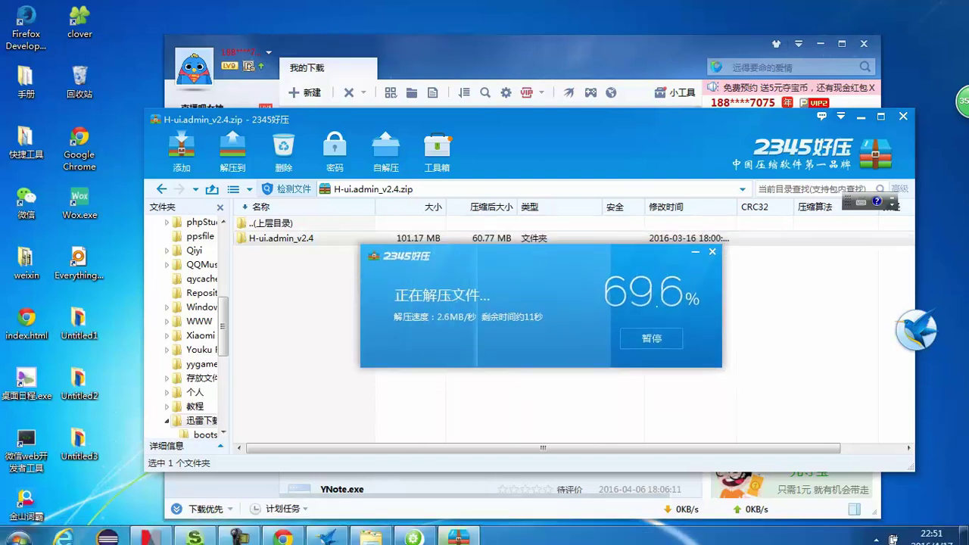
# - Launch Clover from the programs list, then switch back to the Baidu MALL cart page
pyautogui.click(371, 532)
pyautogui.moveTo(640, 121); pyautogui.dragTo(703, 119)
pyautogui.click(684, 94)
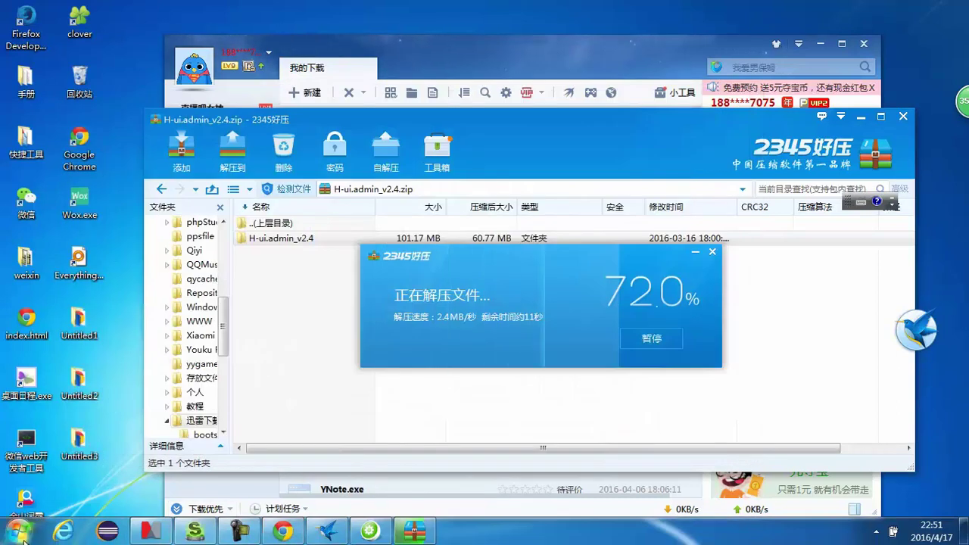
pyautogui.click(18, 530)
pyautogui.click(47, 66)
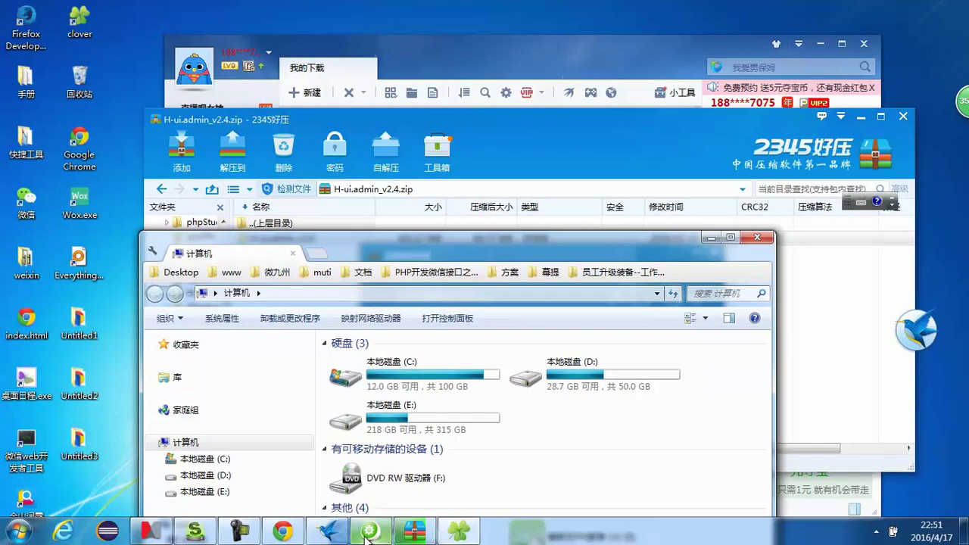
pyautogui.click(284, 531)
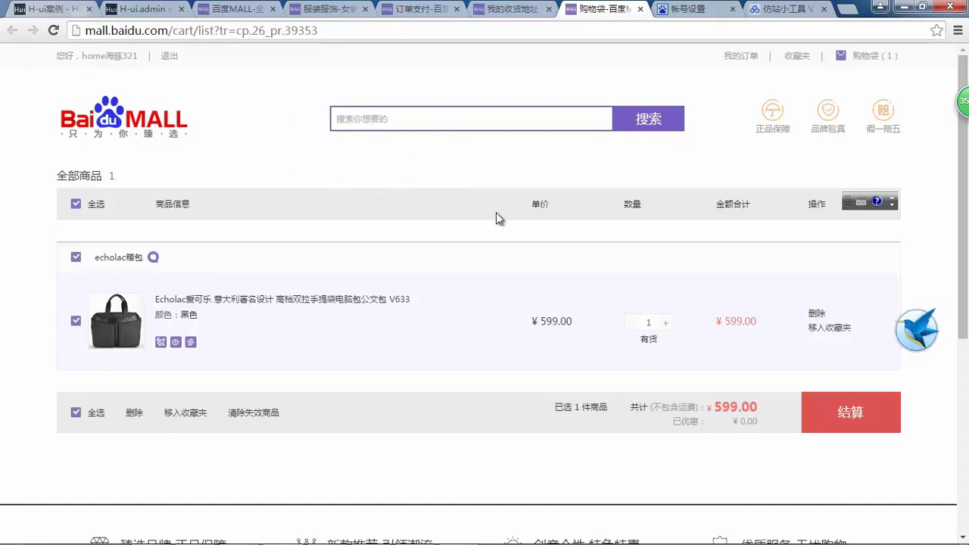
# - Check the extraction progress, then bring 仿站小工具 V7.0 back to the front
pyautogui.scroll(-3, 495, 251)
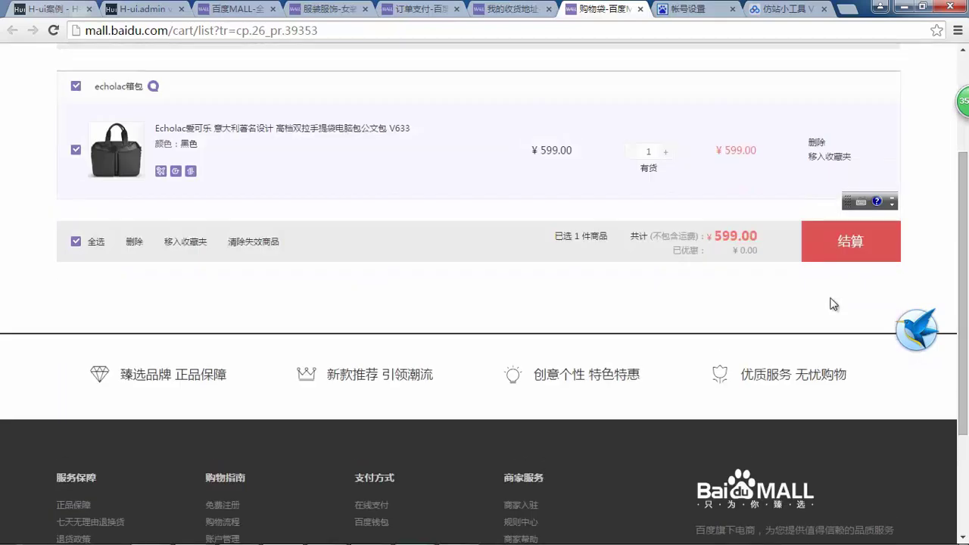
pyautogui.scroll(3, 462, 181)
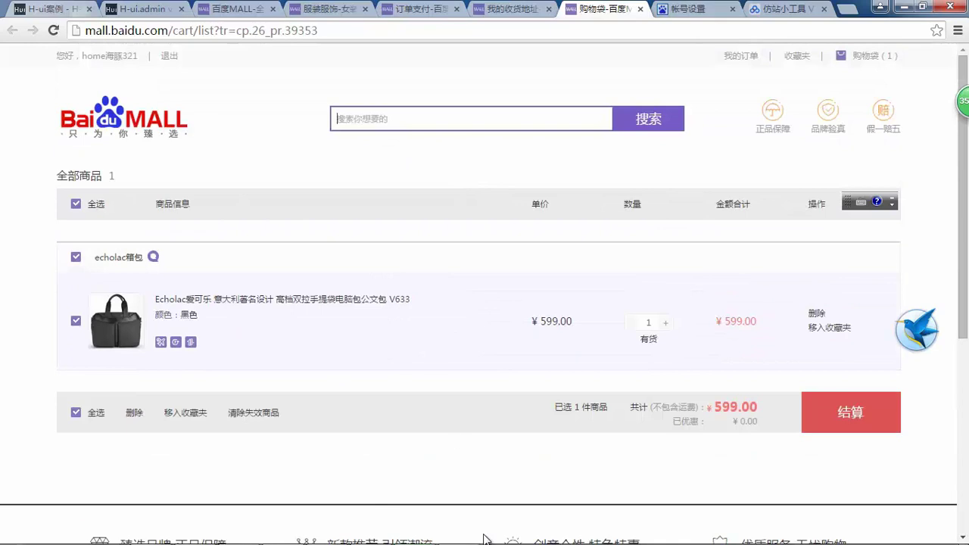
pyautogui.moveTo(477, 538)
pyautogui.click(416, 532)
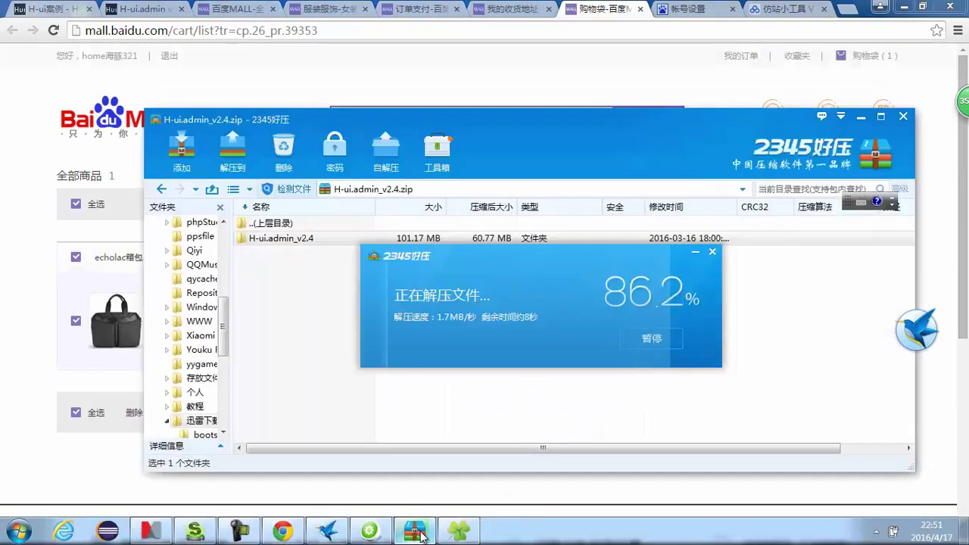
pyautogui.click(369, 531)
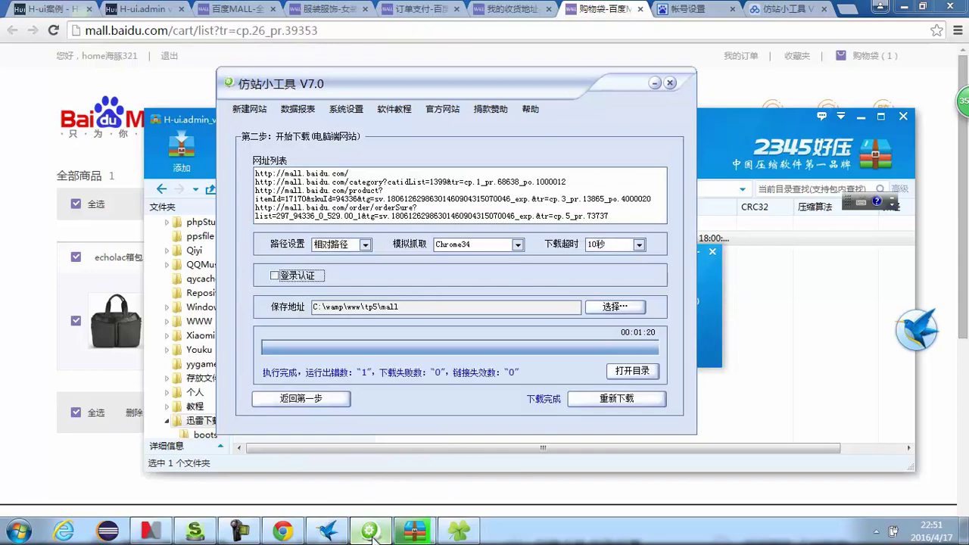
# - Open the mall\mall.baidu.com save folder via 打开目录, then return Chrome to the Baidu MALL home page
pyautogui.click(627, 374)
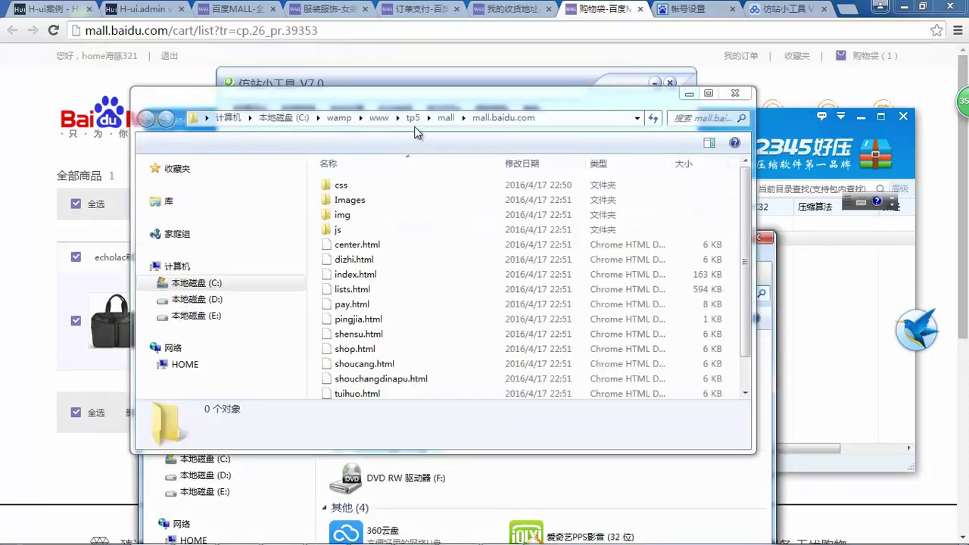
pyautogui.moveTo(640, 99); pyautogui.dragTo(445, 82)
pyautogui.click(351, 283)
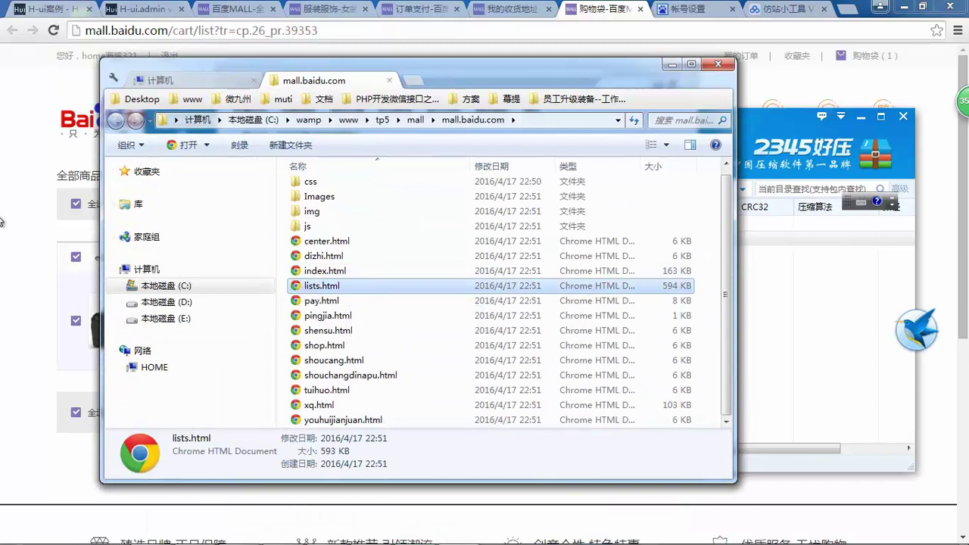
pyautogui.click(2, 242)
pyautogui.click(115, 114)
# - Close the online Baidu MALL tabs with 关闭右侧标签页 and Ctrl+W
pyautogui.hotkey('alt', 'Tab')
pyautogui.hotkey('alt', 'Tab')
pyautogui.click(509, 9)
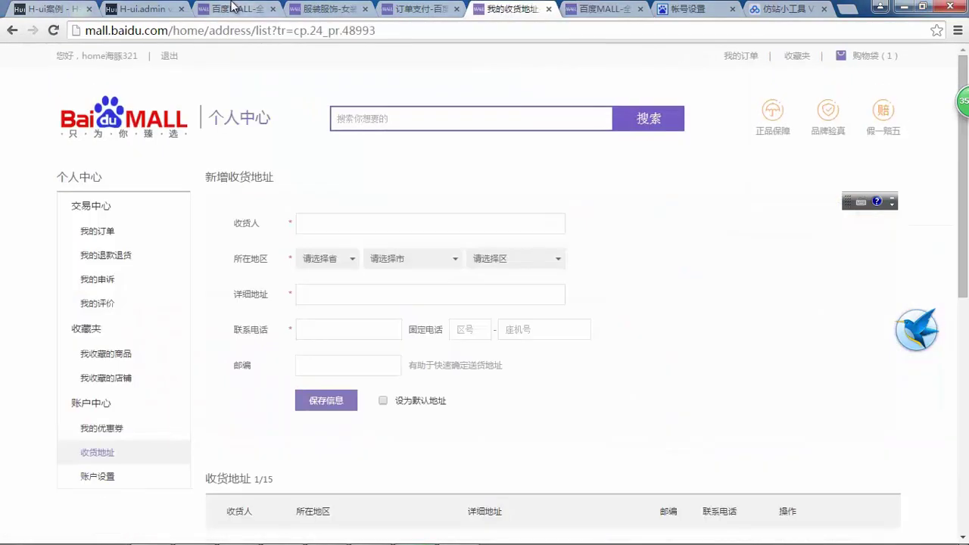
pyautogui.click(221, 10)
pyautogui.rightClick(226, 8)
pyautogui.click(305, 131)
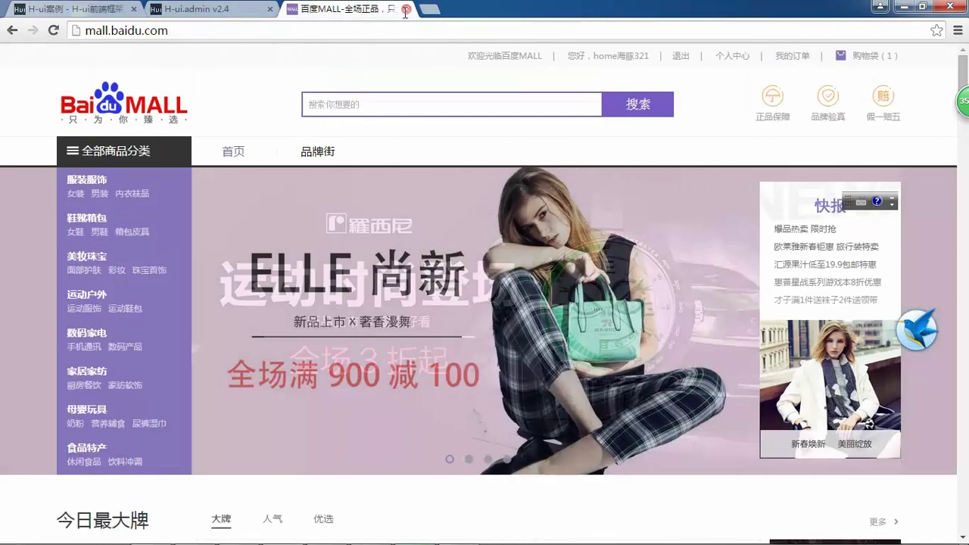
pyautogui.hotkey('ctrl', 'w')
# - Open the saved index.html with Google Chrome via 打开方式
pyautogui.hotkey('alt', 'Tab')
pyautogui.click(342, 316)
pyautogui.click(337, 271)
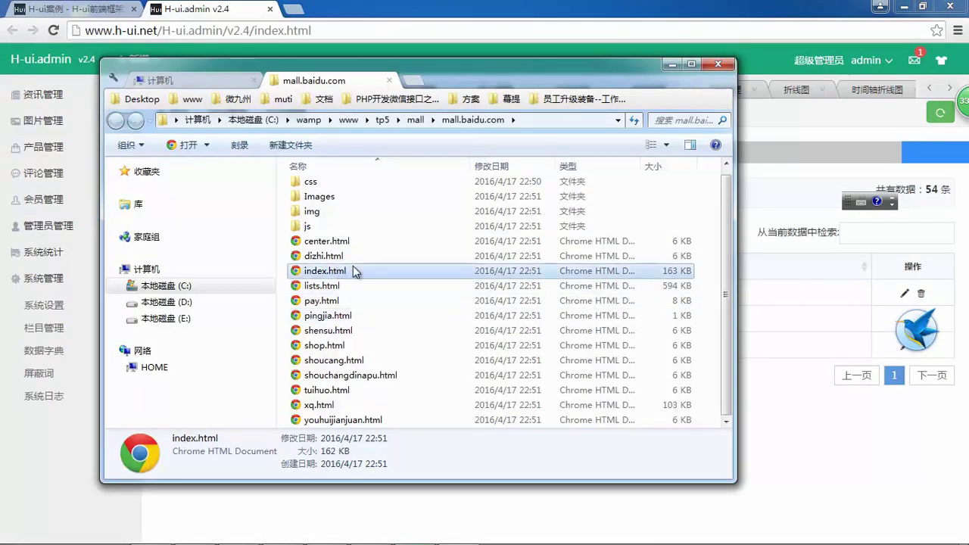
pyautogui.scroll(1, 336, 257)
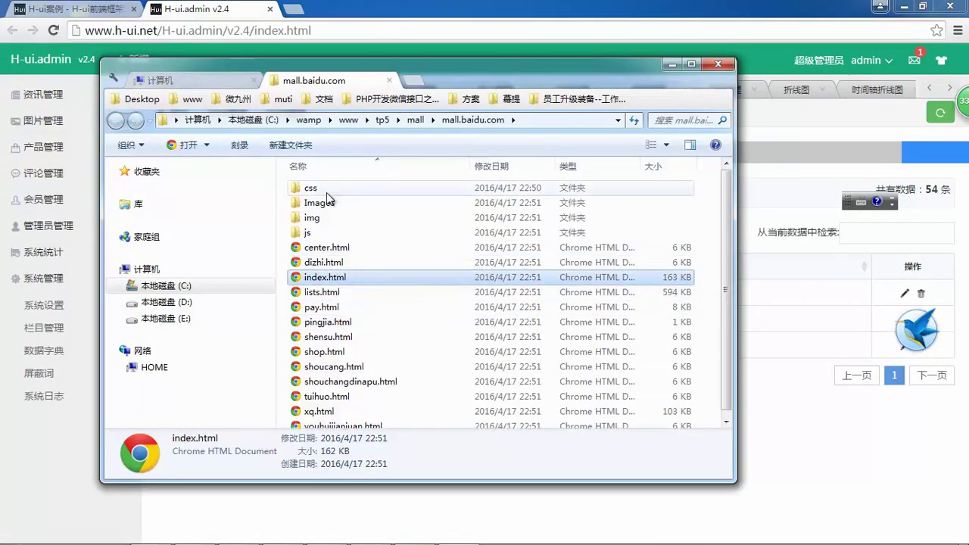
pyautogui.rightClick(342, 278)
pyautogui.moveTo(526, 239)
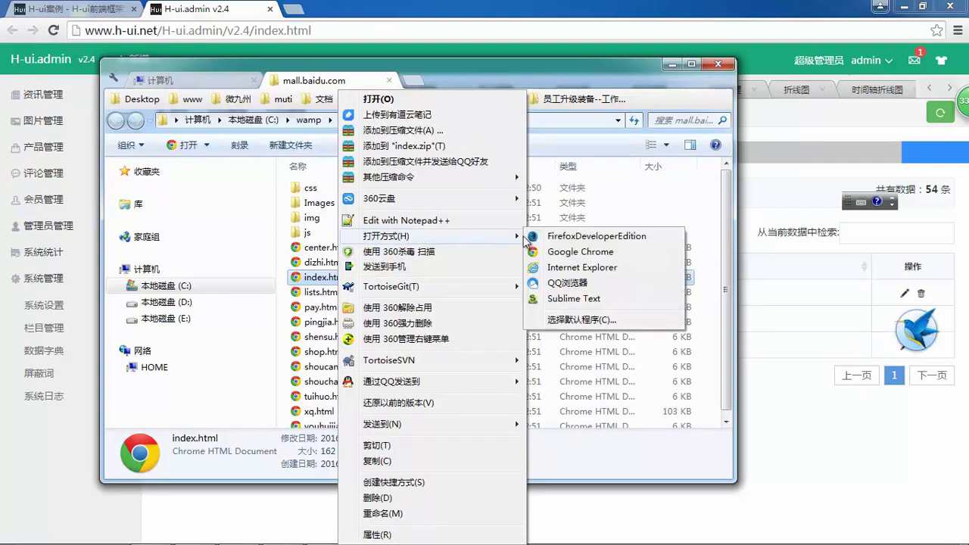
pyautogui.click(563, 253)
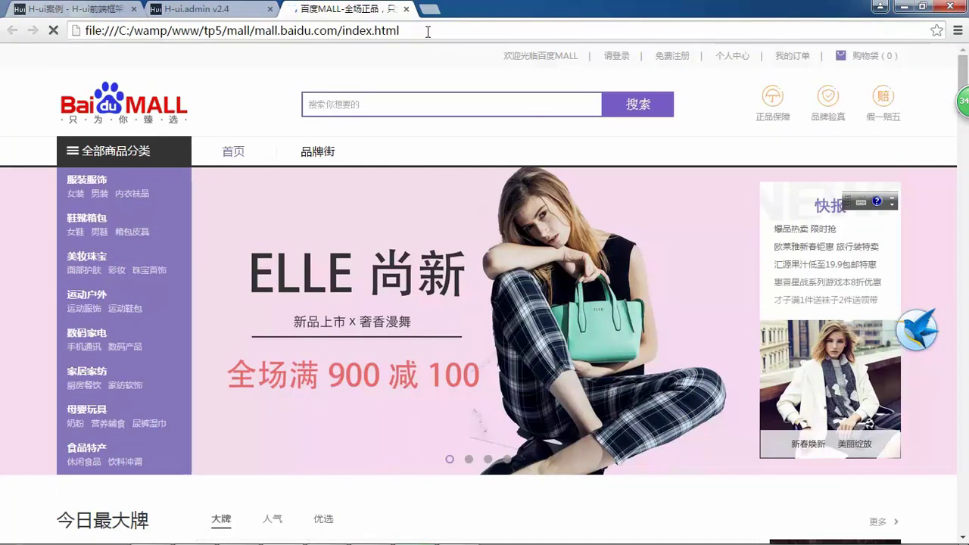
# - Scroll the local index.html, jump to 食品特产 and 服装服饰, try the feedback box, and reload
pyautogui.scroll(-10, 465, 141)
pyautogui.scroll(-5, 530, 151)
pyautogui.scroll(-20, 559, 173)
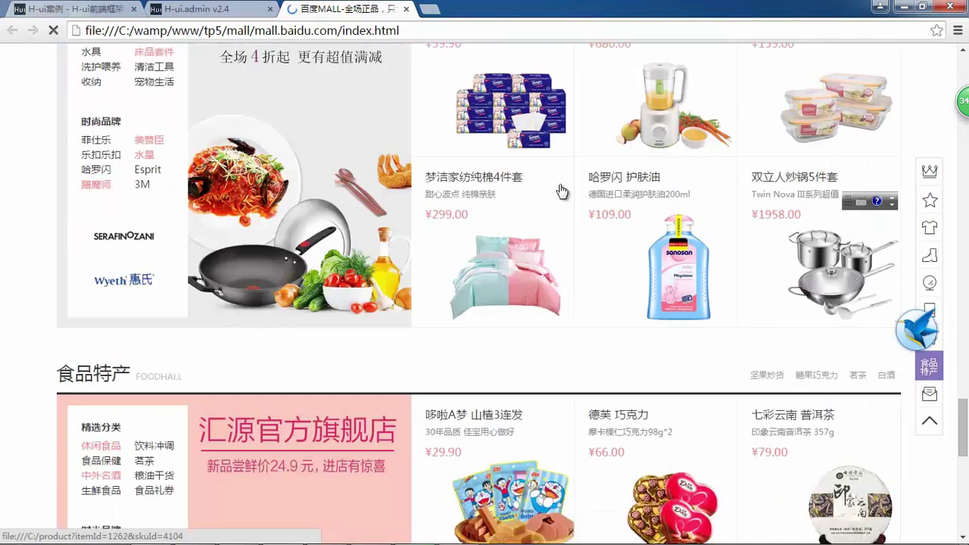
pyautogui.scroll(-5, 559, 197)
pyautogui.scroll(12, 573, 210)
pyautogui.click(930, 366)
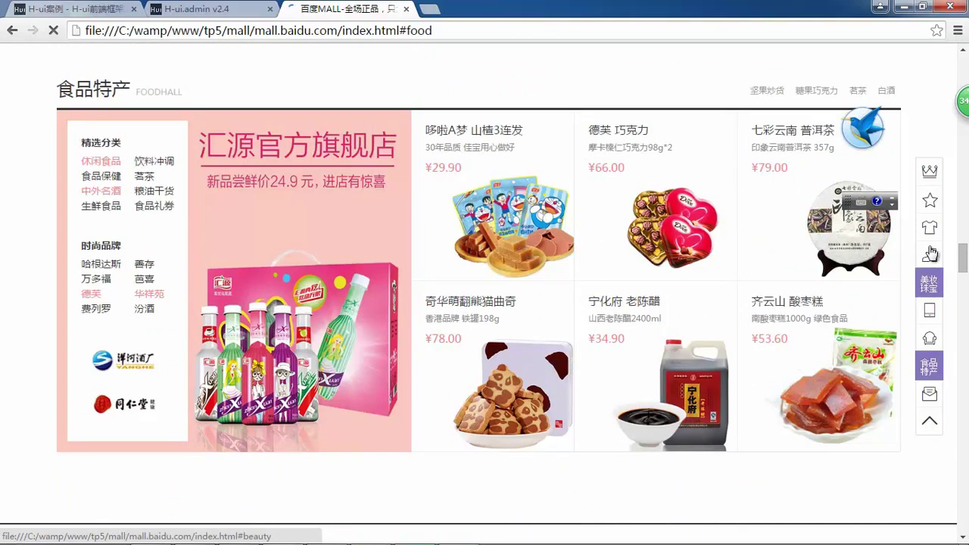
pyautogui.click(929, 228)
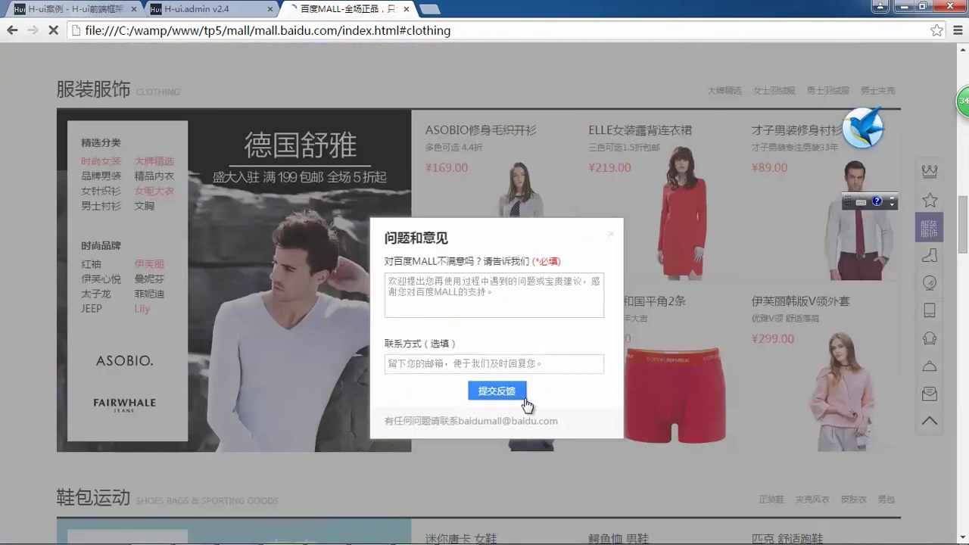
pyautogui.click(535, 316)
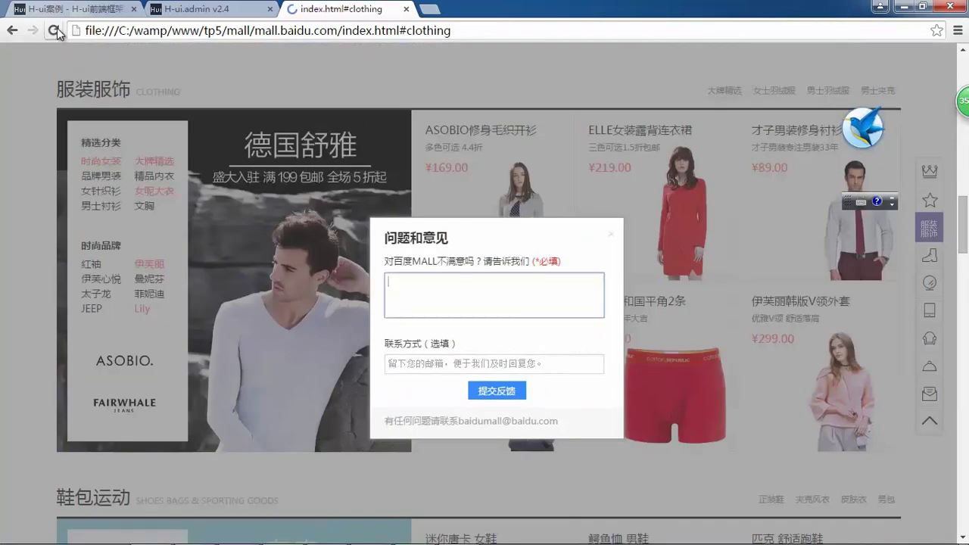
pyautogui.click(54, 28)
pyautogui.scroll(15, 400, 138)
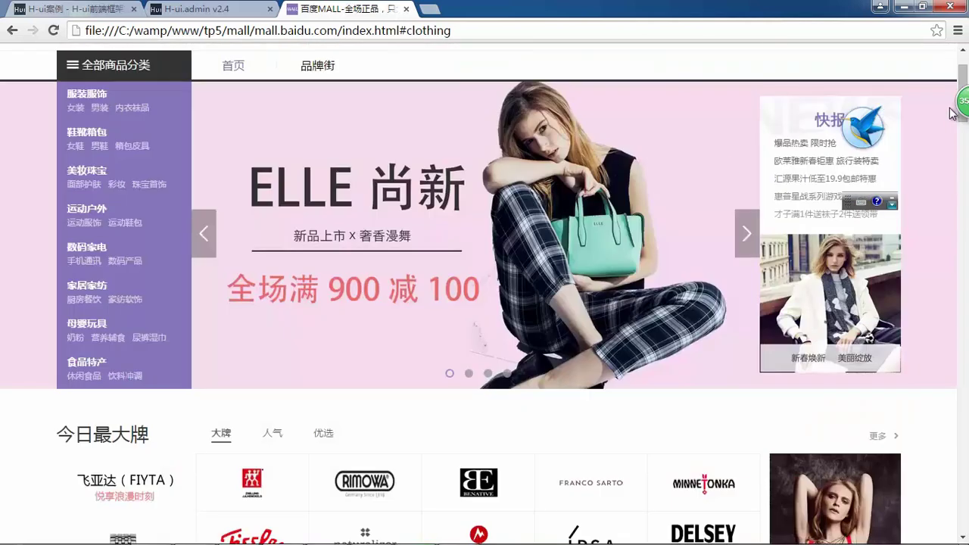
# - Open the saved center.html in the browser, showing the mall login page
pyautogui.click(282, 531)
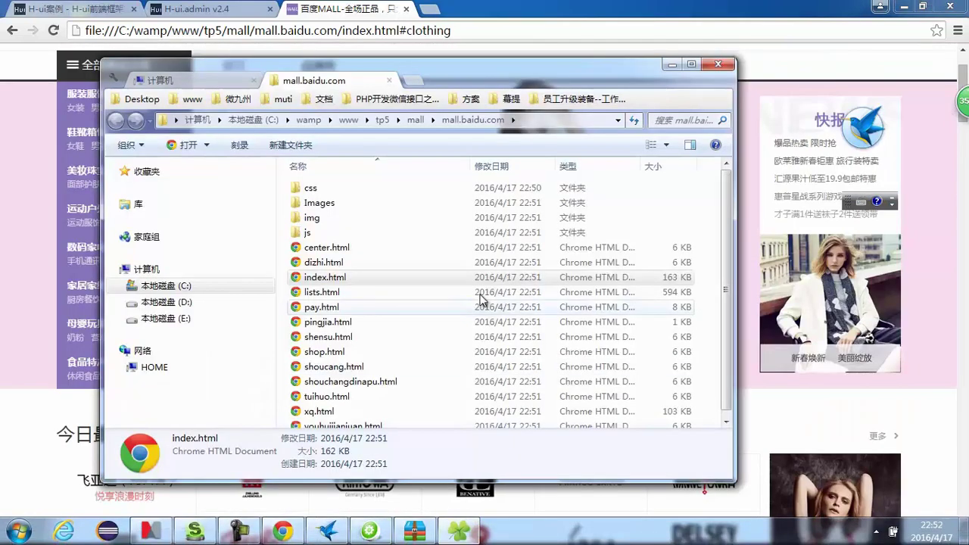
pyautogui.click(333, 262)
pyautogui.click(333, 250)
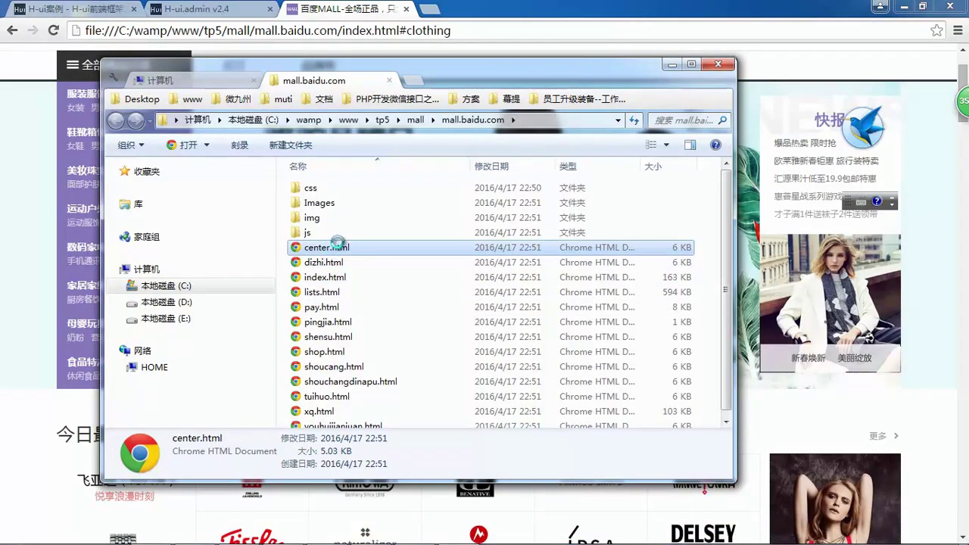
pyautogui.rightClick(347, 248)
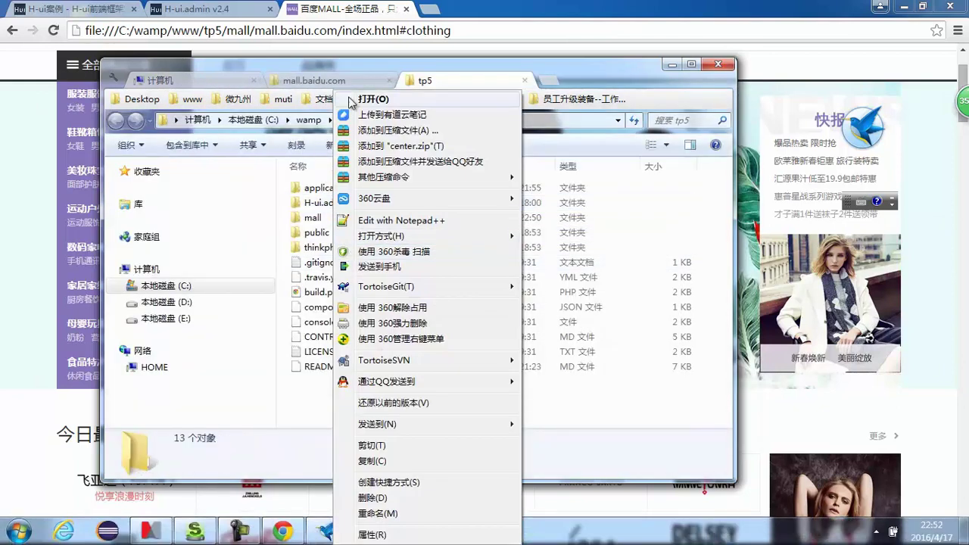
pyautogui.click(314, 188)
pyautogui.doubleClick(312, 217)
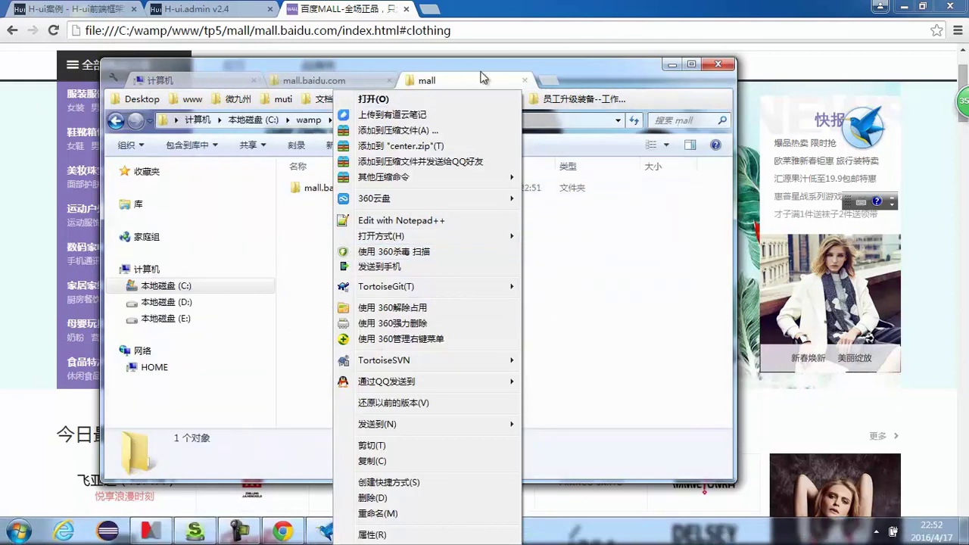
pyautogui.moveTo(572, 66); pyautogui.dragTo(542, 65)
pyautogui.click(414, 99)
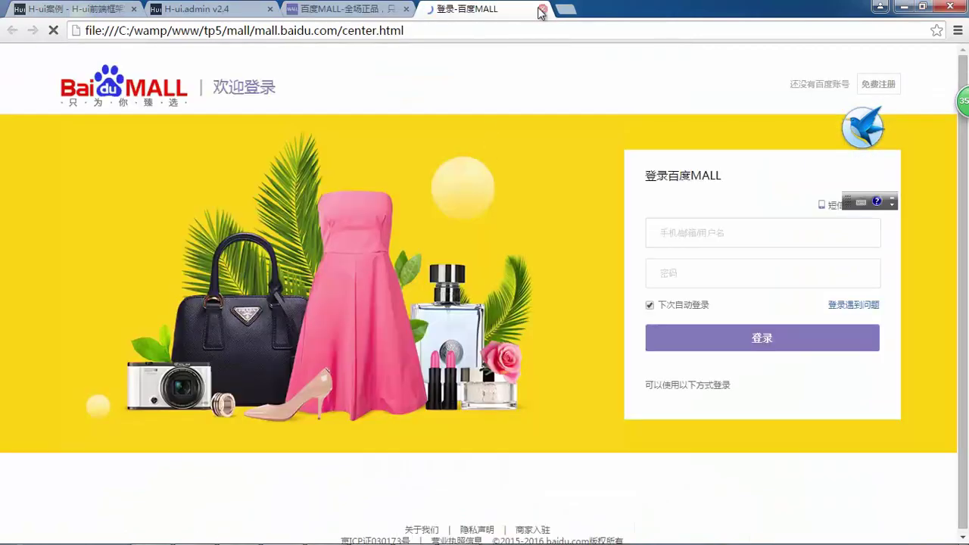
# - Close the login tab and reopen the mall.baidu.com folder in Clover, selecting xq.html
pyautogui.click(542, 10)
pyautogui.click(458, 532)
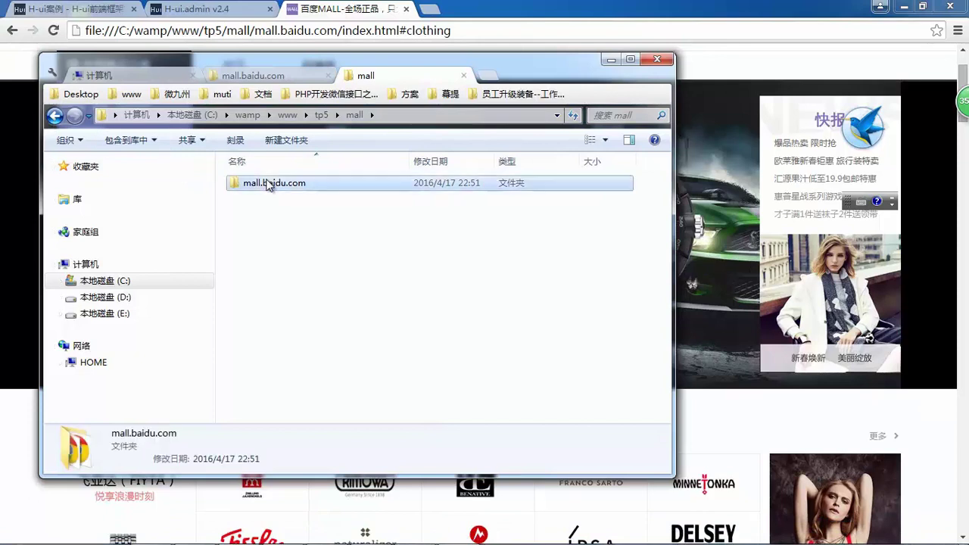
pyautogui.doubleClick(274, 183)
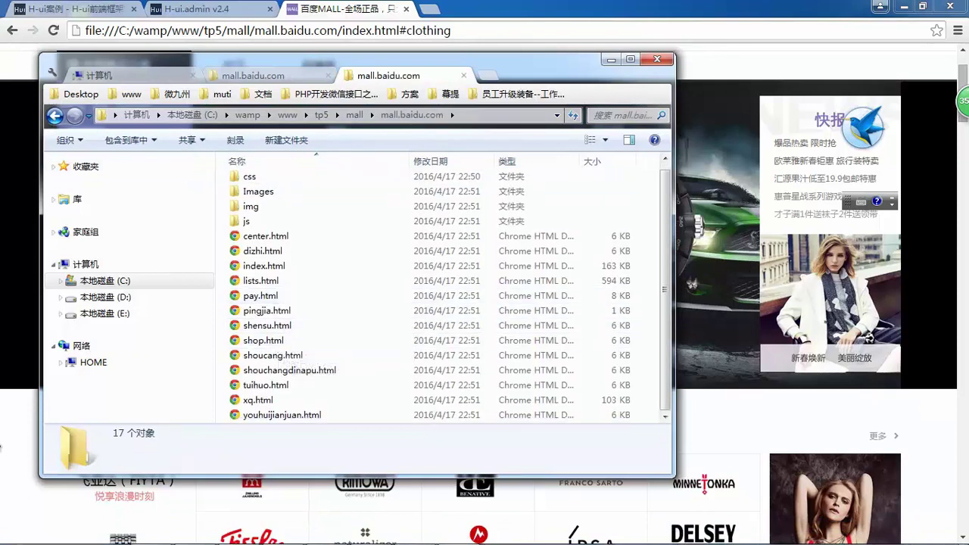
pyautogui.click(39, 405)
pyautogui.scroll(2, 134, 174)
pyautogui.hotkey('alt', 'Tab')
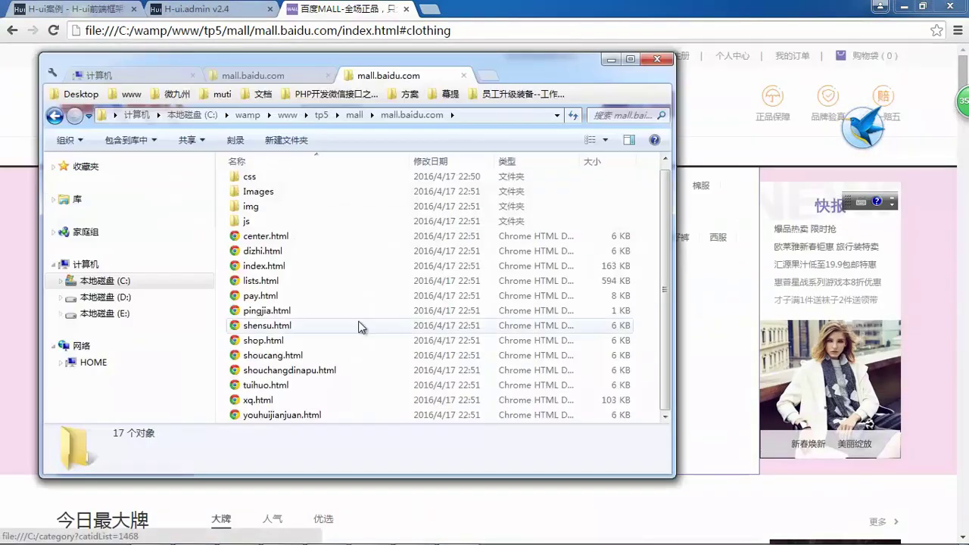
pyautogui.click(257, 399)
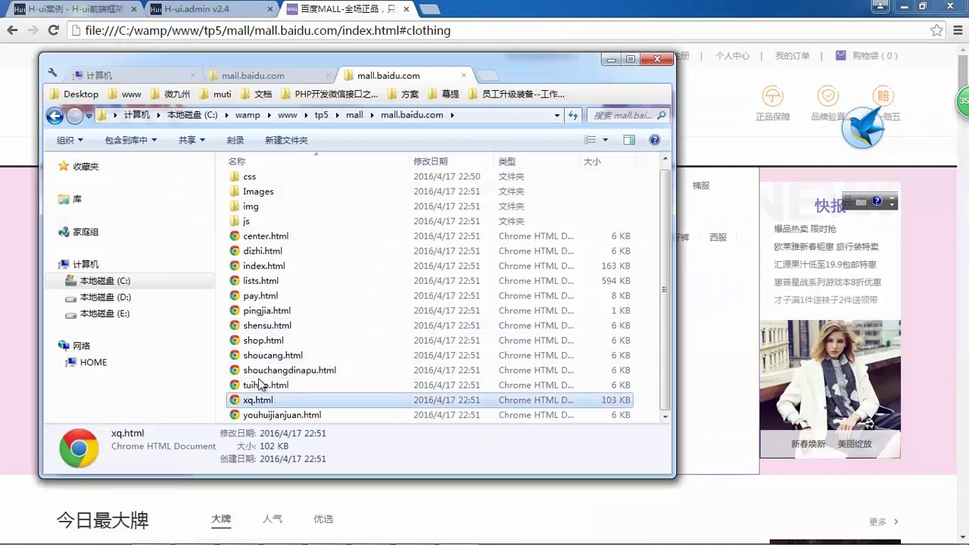
# - Open the saved lists.html in Google Chrome and scroll through the product list
pyautogui.click(270, 282)
pyautogui.rightClick(268, 282)
pyautogui.moveTo(296, 288)
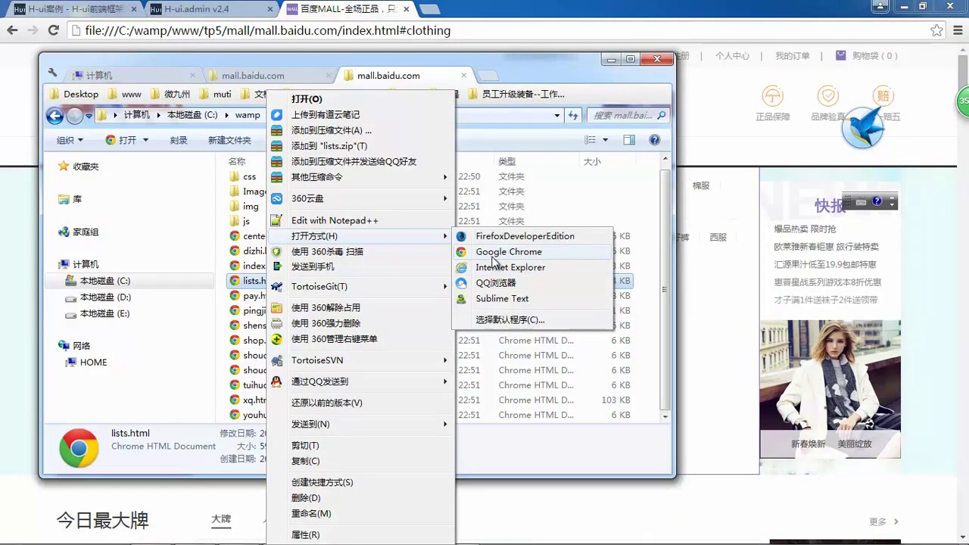
pyautogui.click(494, 253)
pyautogui.click(445, 30)
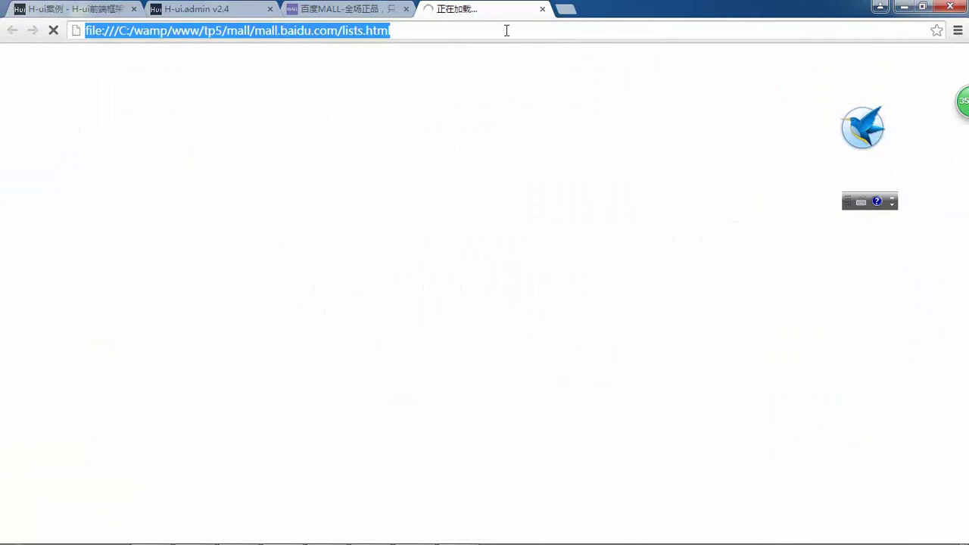
pyautogui.scroll(-10, 504, 129)
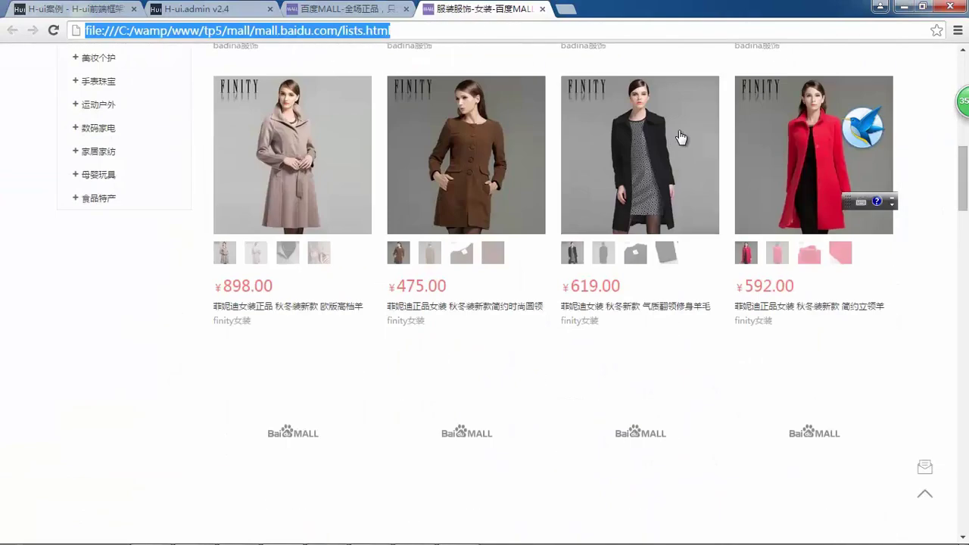
pyautogui.scroll(-15, 681, 174)
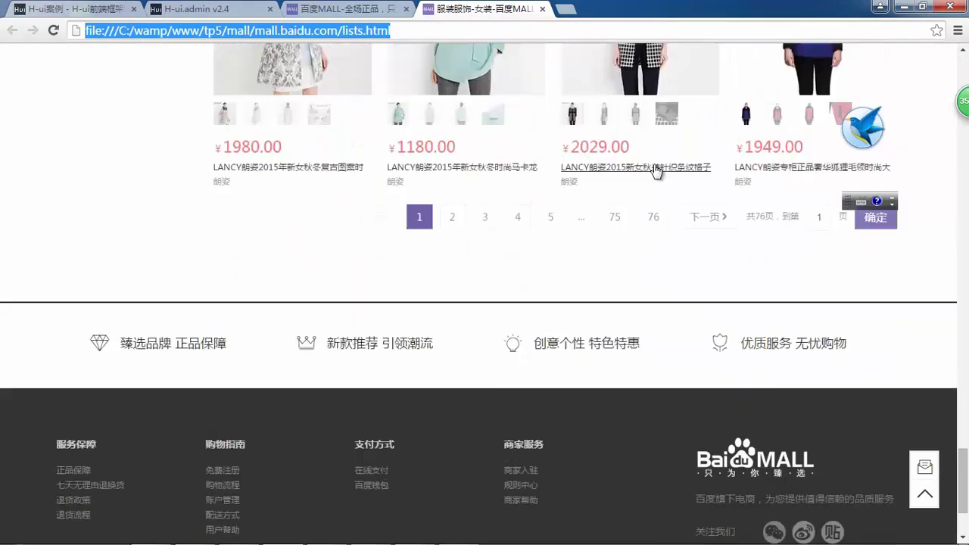
pyautogui.scroll(10, 655, 164)
pyautogui.scroll(15, 641, 157)
# - Open center.html in Google Chrome to view the login page, then close that tab
pyautogui.hotkey('alt', 'Tab')
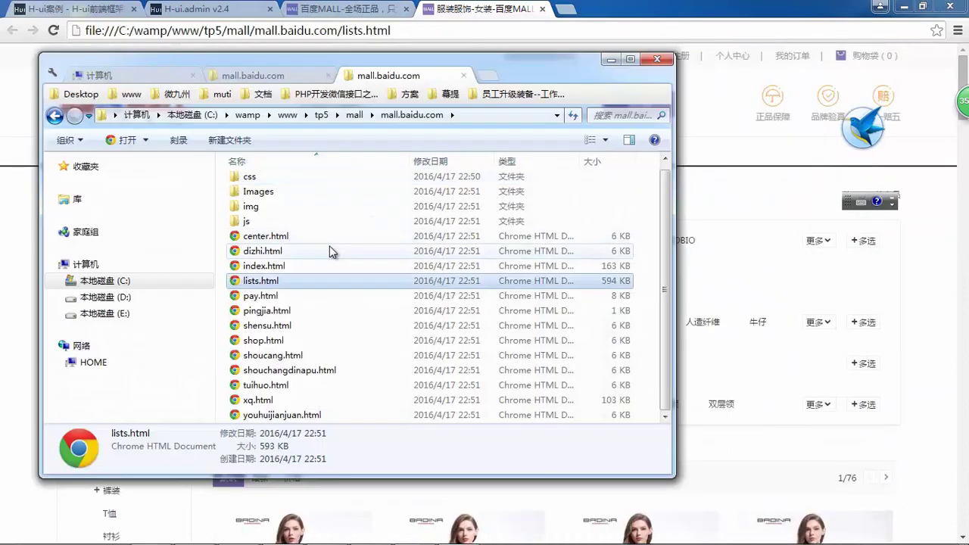
pyautogui.click(274, 236)
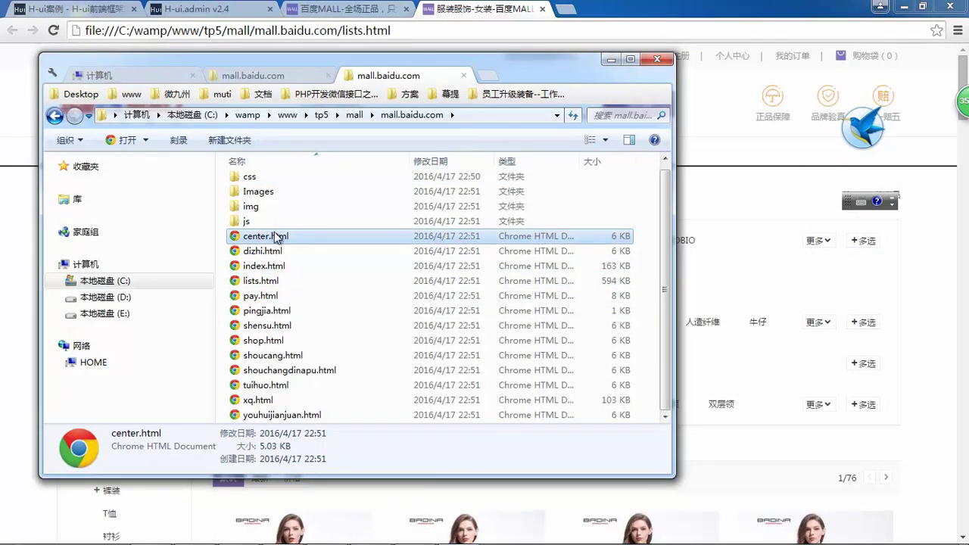
pyautogui.rightClick(274, 236)
pyautogui.moveTo(349, 242)
pyautogui.click(515, 252)
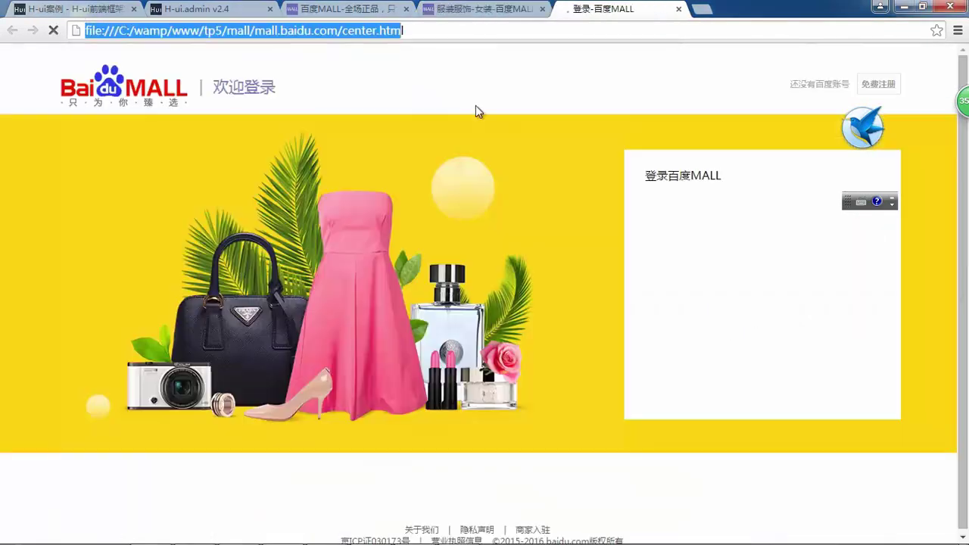
pyautogui.click(678, 10)
pyautogui.hotkey('alt', 'Tab')
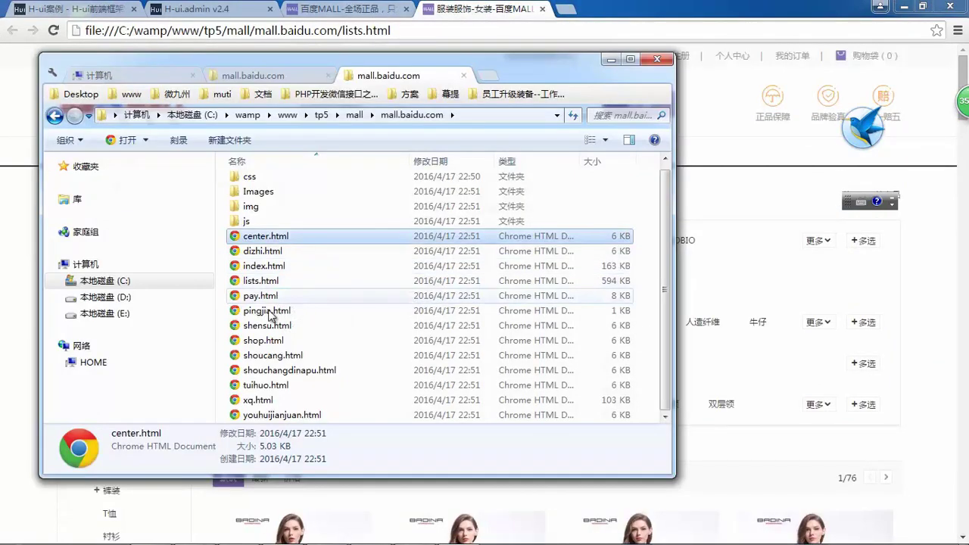
# - Look over the remaining saved pages: shensu.html, shouchangdinapu.html, tuihuo.html and xq.html
pyautogui.click(289, 326)
pyautogui.click(279, 370)
pyautogui.click(277, 397)
pyautogui.click(277, 390)
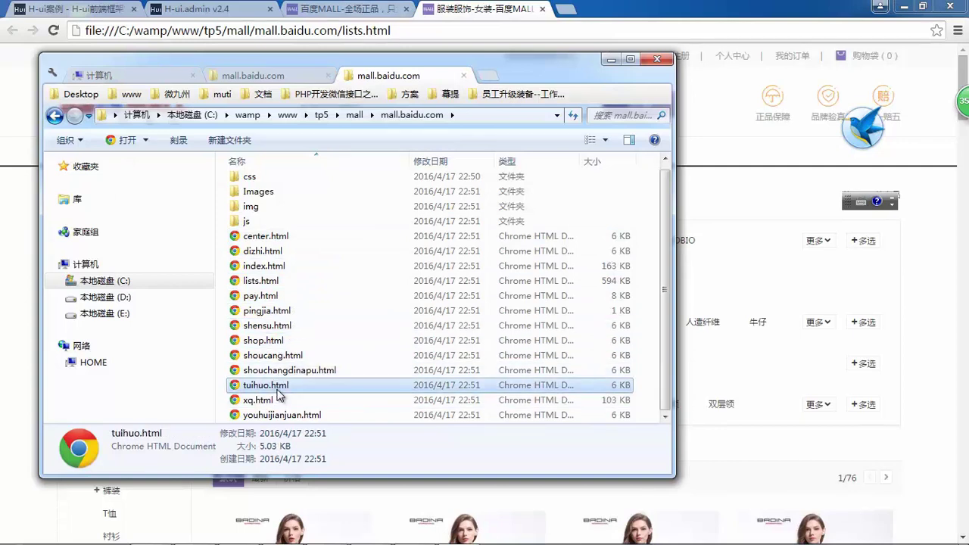
pyautogui.rightClick(286, 385)
pyautogui.click(396, 267)
pyautogui.hotkey('alt', 'Tab')
pyautogui.click(276, 325)
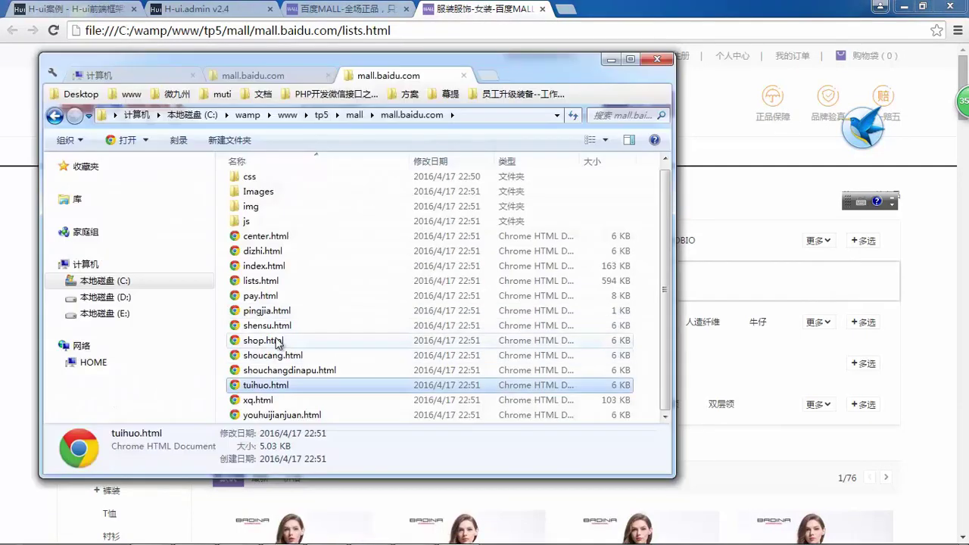
pyautogui.click(259, 401)
# - Open the saved xq.html product detail page in Google Chrome
pyautogui.rightClick(265, 404)
pyautogui.moveTo(408, 236)
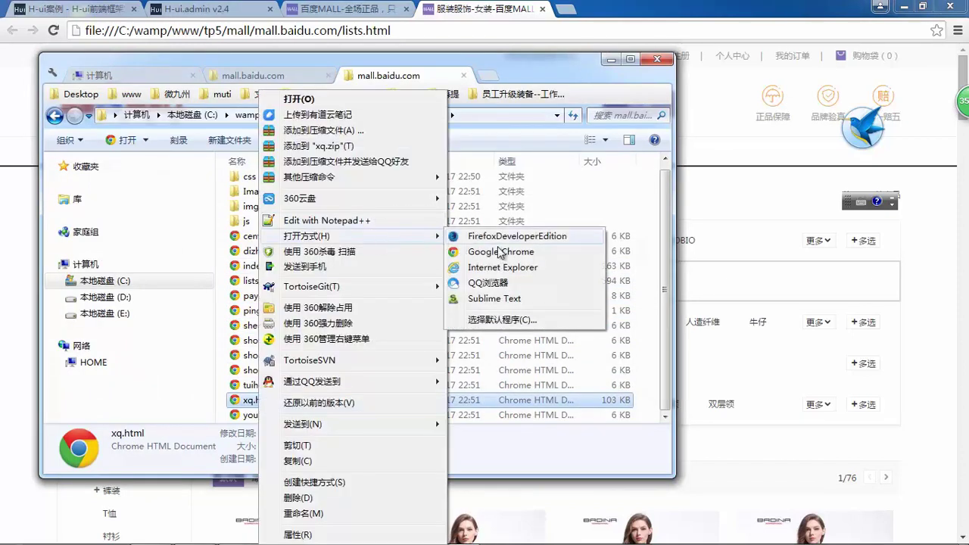
pyautogui.click(492, 250)
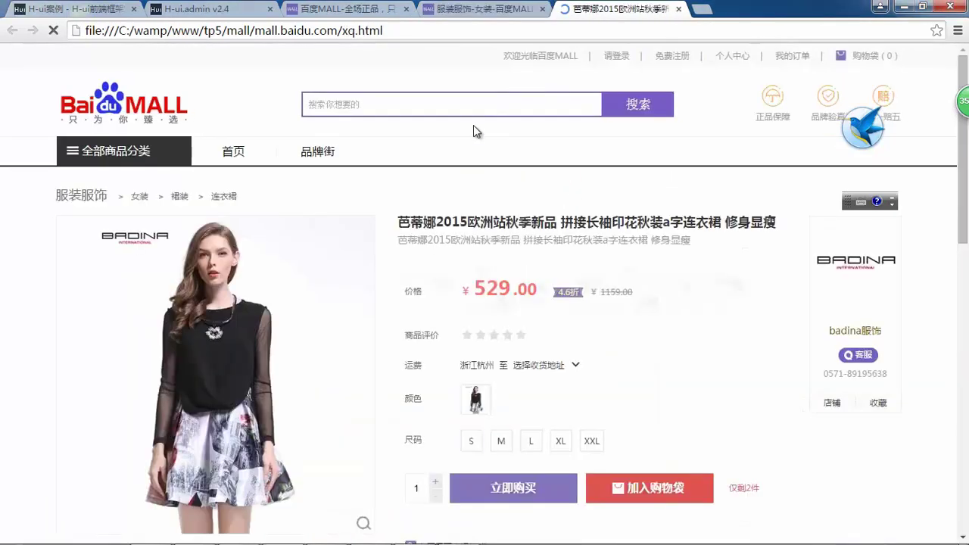
# - Try the product photo gallery by enlarging a photo, closing it, and showing the third photo
pyautogui.scroll(-6, 499, 136)
pyautogui.scroll(-4, 553, 152)
pyautogui.scroll(4, 577, 168)
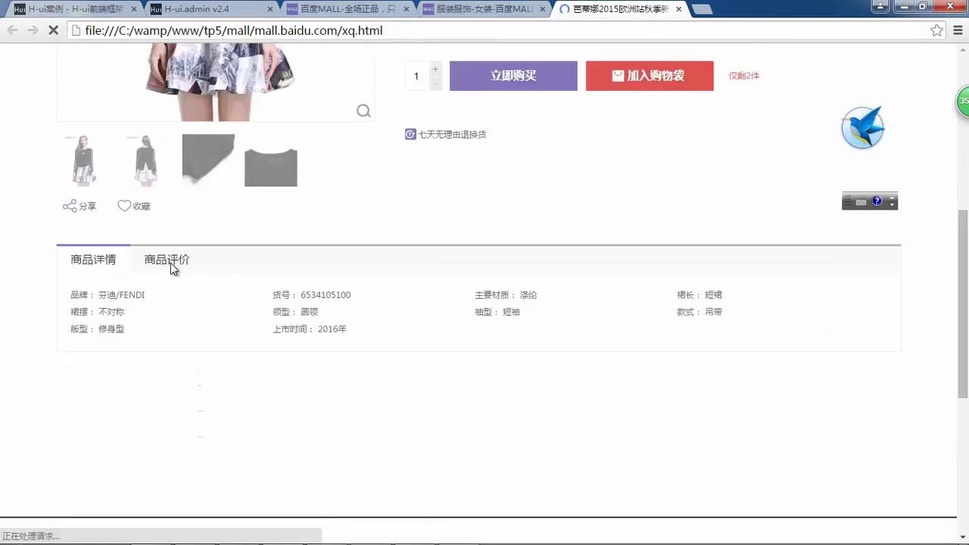
pyautogui.scroll(5, 257, 206)
pyautogui.click(198, 314)
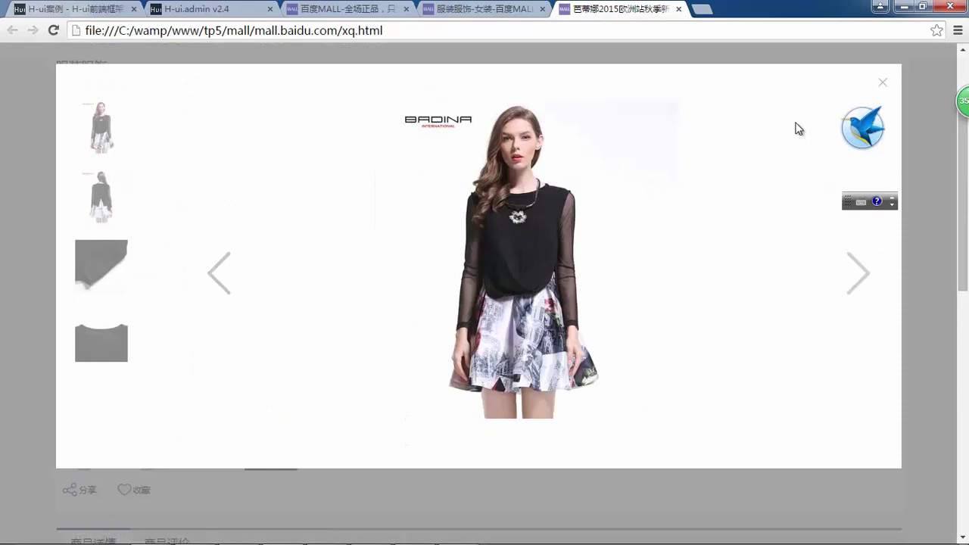
pyautogui.click(881, 86)
pyautogui.click(203, 446)
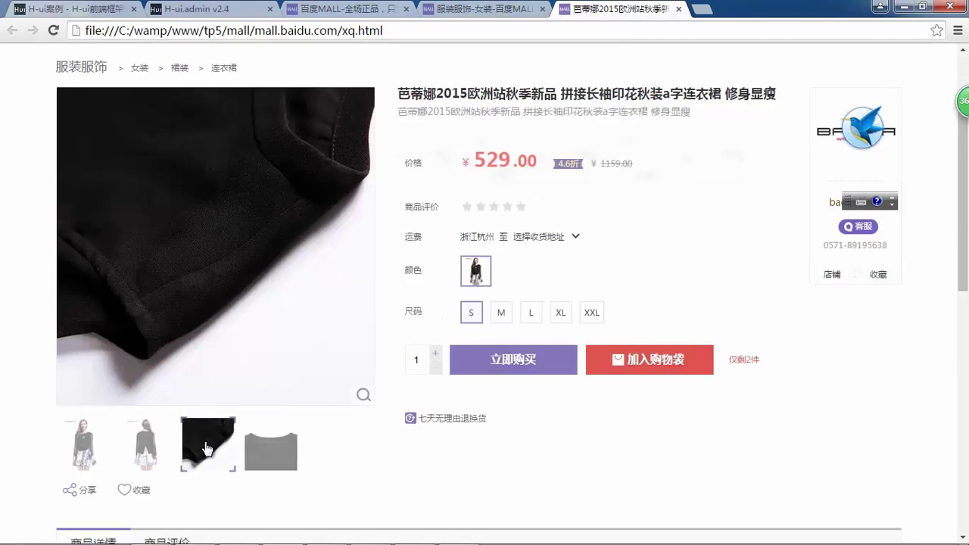
# - Switch between the product reviews and product details tabs on xq.html
pyautogui.moveTo(136, 187)
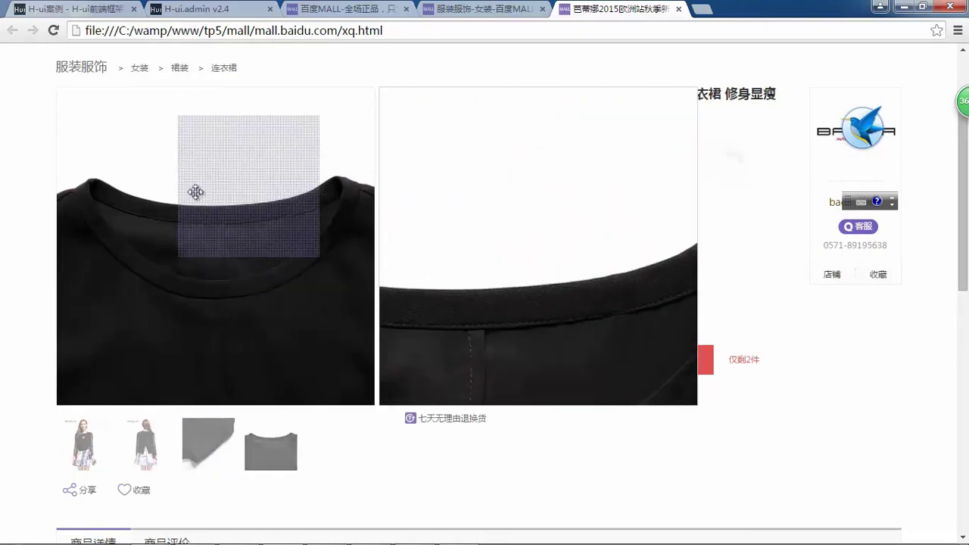
pyautogui.scroll(-3, 189, 337)
pyautogui.click(160, 336)
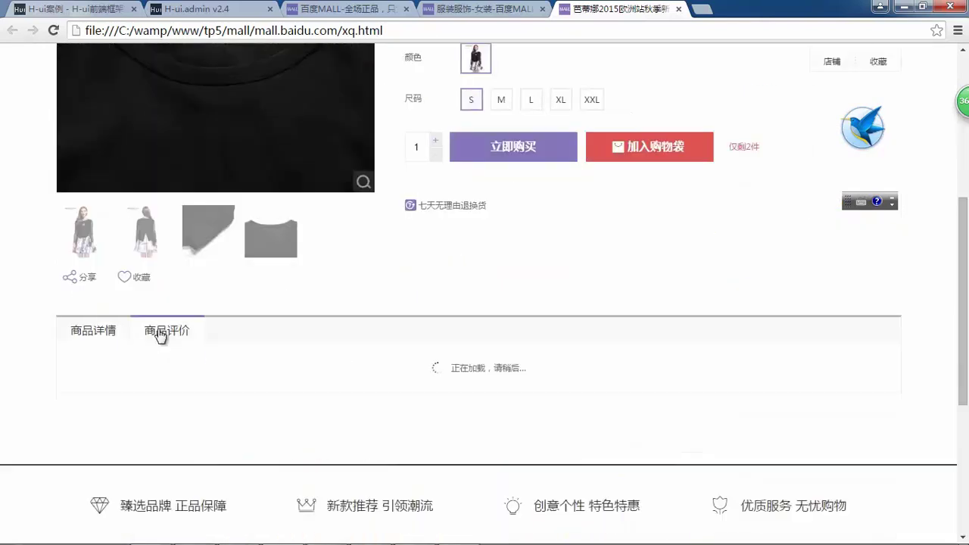
pyautogui.scroll(-3, 277, 316)
pyautogui.click(89, 121)
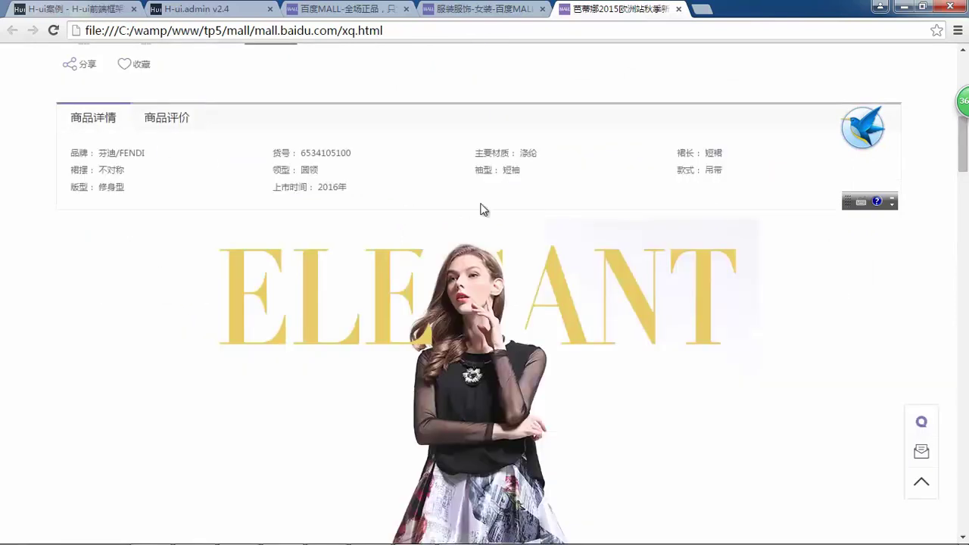
pyautogui.scroll(-10, 473, 198)
pyautogui.scroll(20, 472, 194)
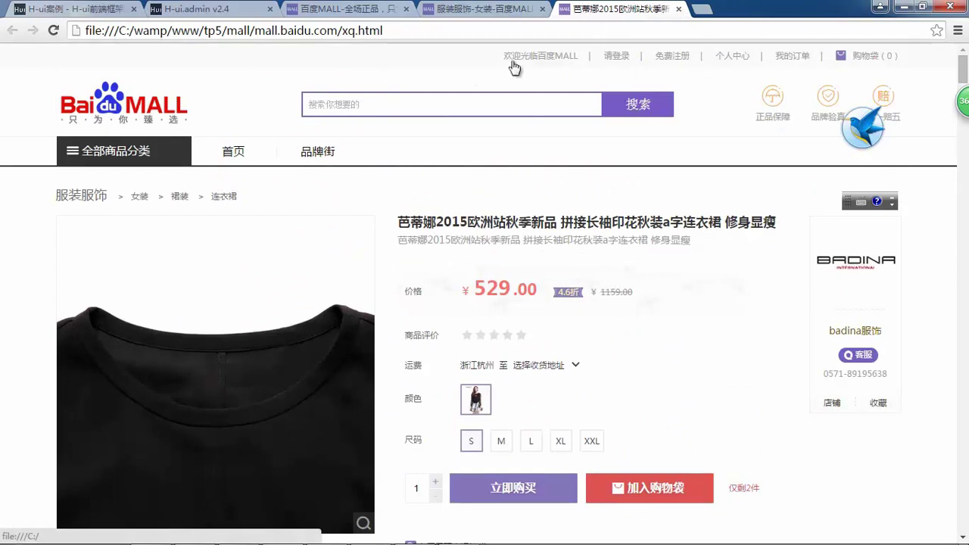
# - Close the xq.html and lists.html tabs and bring back the 仿站小工具 download summary
pyautogui.click(678, 9)
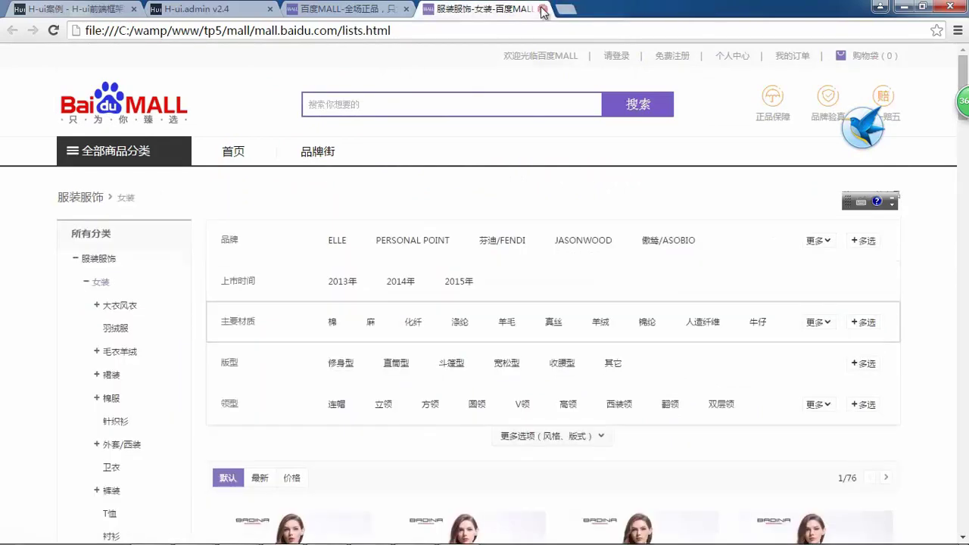
pyautogui.click(541, 9)
pyautogui.click(385, 534)
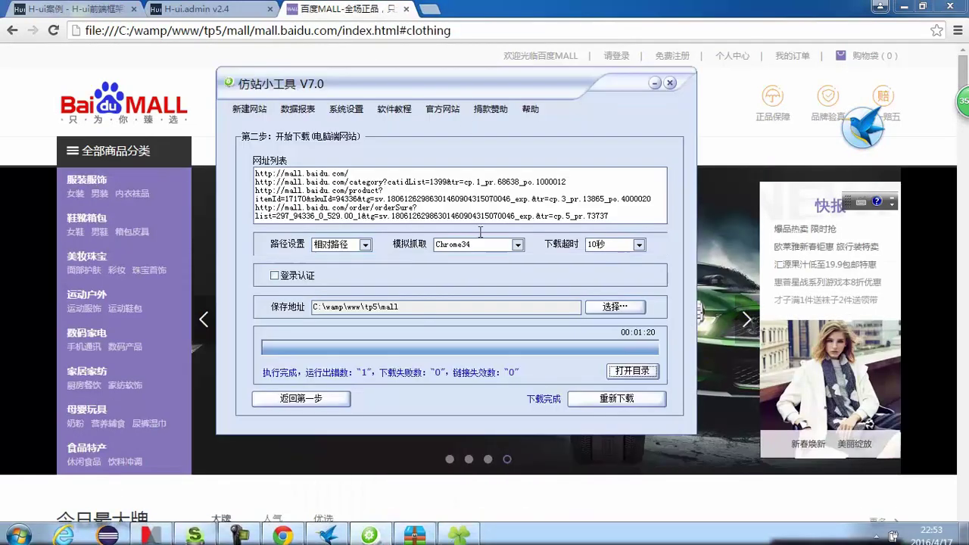
pyautogui.moveTo(445, 86); pyautogui.dragTo(522, 49)
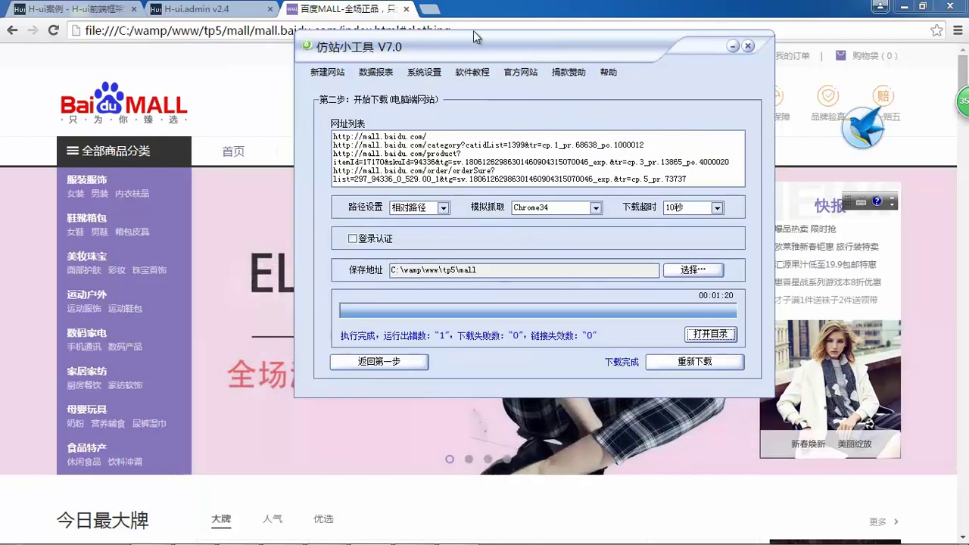
# - Copy the 仿站小工具 download link from the Mindjet course notes
pyautogui.moveTo(453, 44); pyautogui.dragTo(429, 48)
pyautogui.click(184, 6)
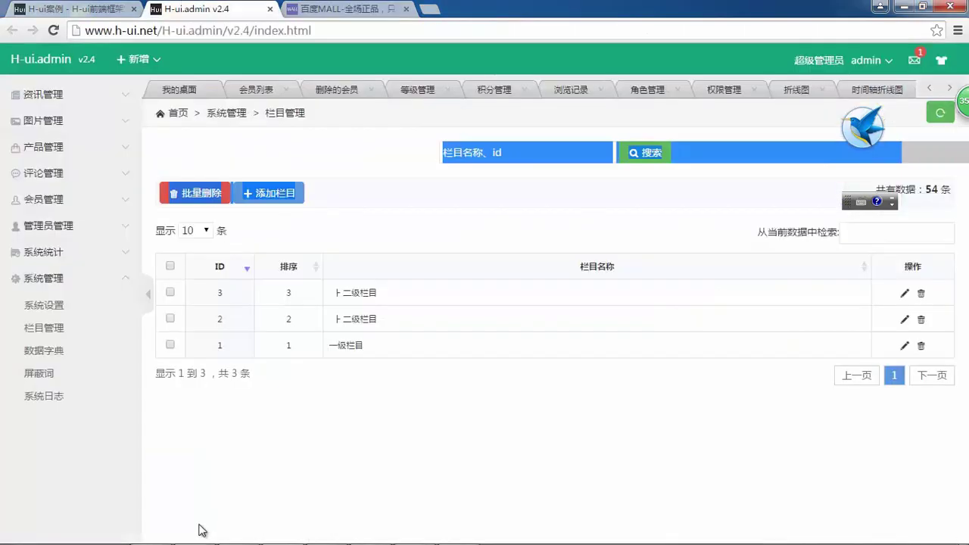
pyautogui.click(151, 530)
pyautogui.moveTo(446, 259); pyautogui.dragTo(306, 259)
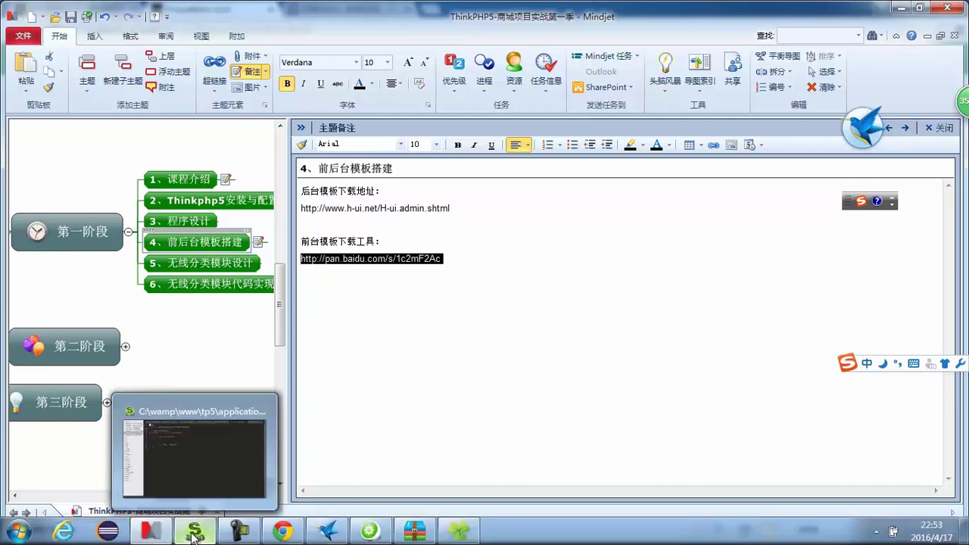
# - Load the link in a new Chrome tab to show the Baidu pan share page, then return to 百度MALL
pyautogui.click(282, 530)
pyautogui.click(429, 9)
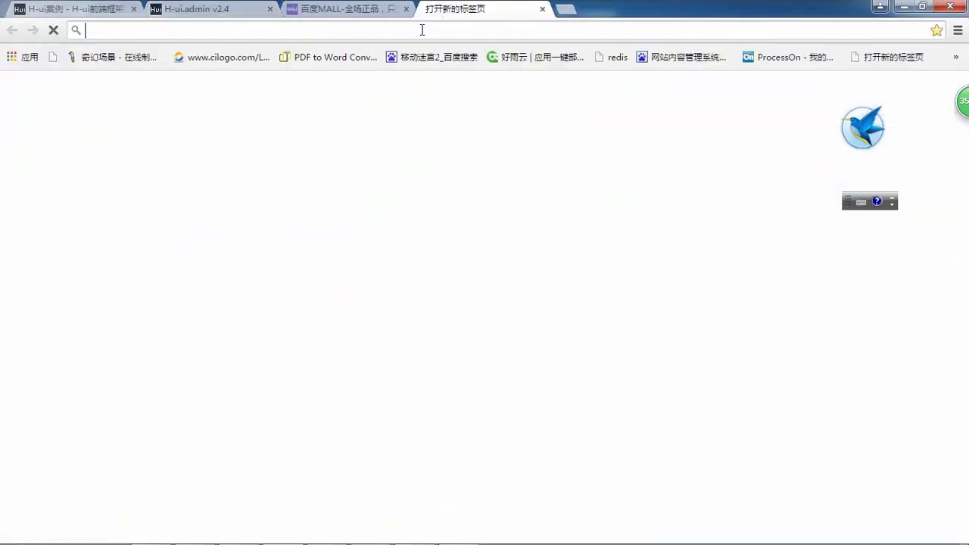
pyautogui.press('Return')
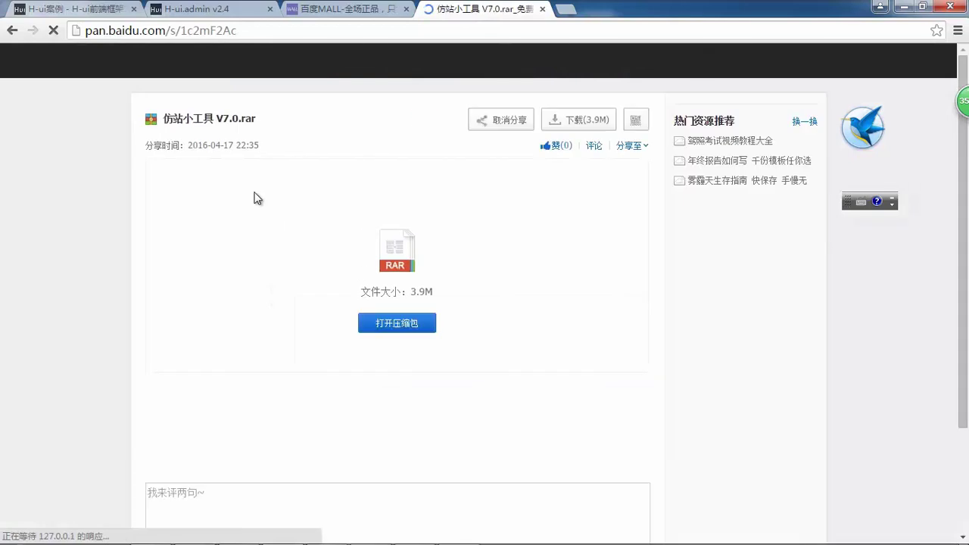
pyautogui.click(338, 8)
pyautogui.click(478, 8)
pyautogui.click(341, 9)
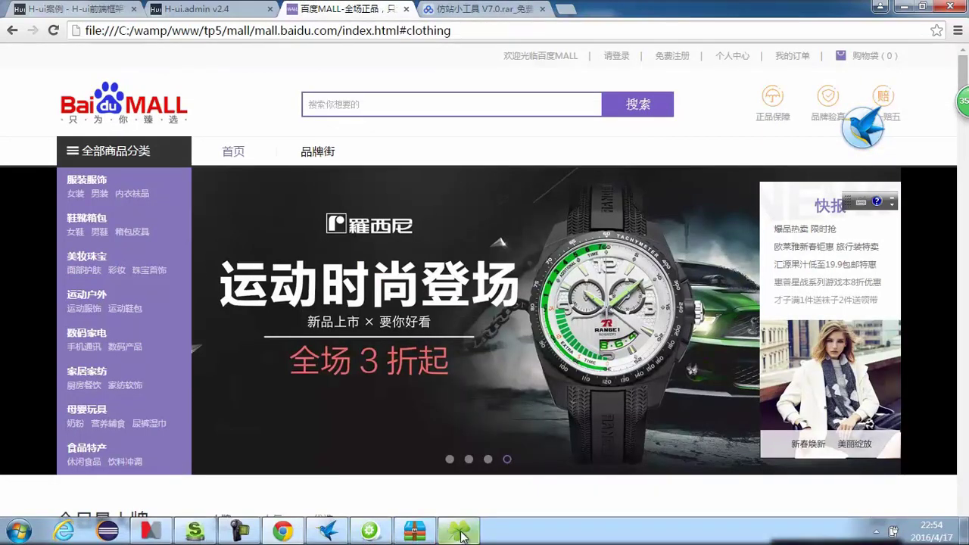
# - Navigate from the mall folder up to tp5 and into the H-ui.admin_v2.4 folder
pyautogui.click(417, 535)
pyautogui.click(280, 237)
pyautogui.click(54, 115)
pyautogui.click(55, 116)
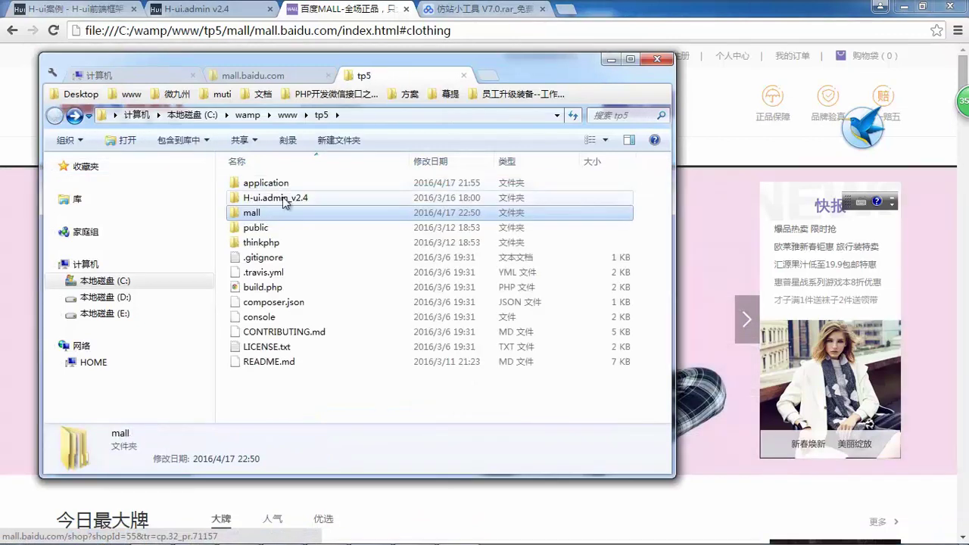
pyautogui.doubleClick(283, 198)
# - Open the template's admin-list.html in Chrome, then return to the folder
pyautogui.scroll(-12, 341, 295)
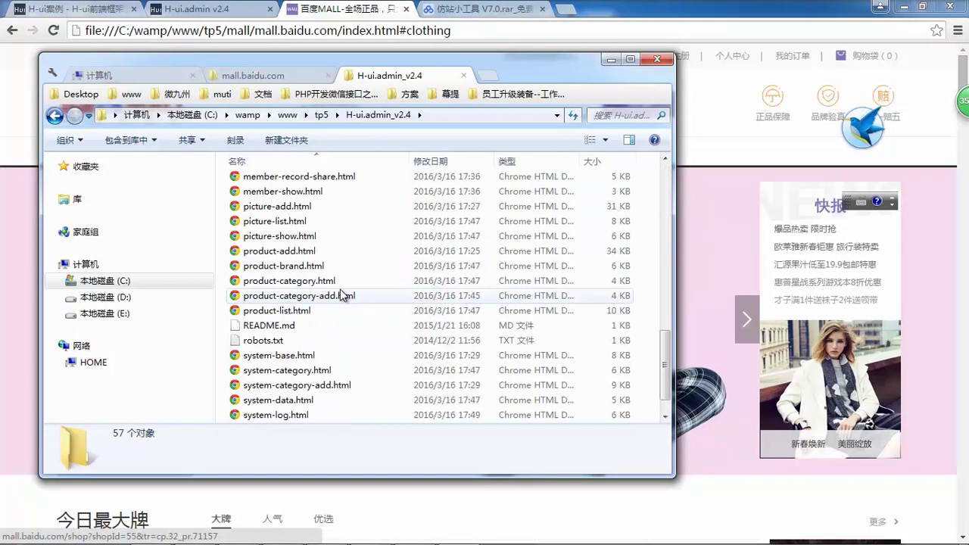
pyautogui.scroll(13, 341, 289)
pyautogui.click(303, 242)
pyautogui.scroll(-12, 305, 273)
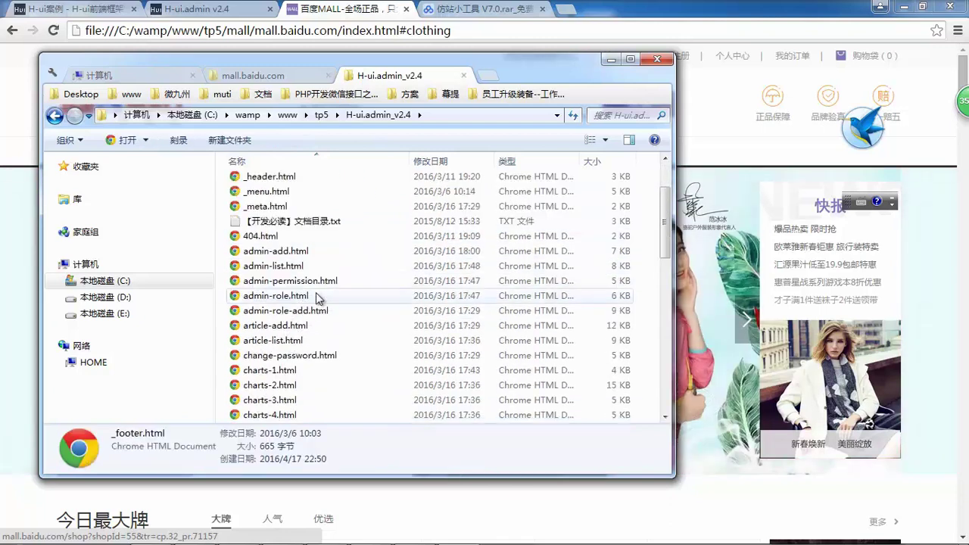
pyautogui.scroll(9, 301, 317)
pyautogui.scroll(2, 295, 243)
pyautogui.doubleClick(296, 224)
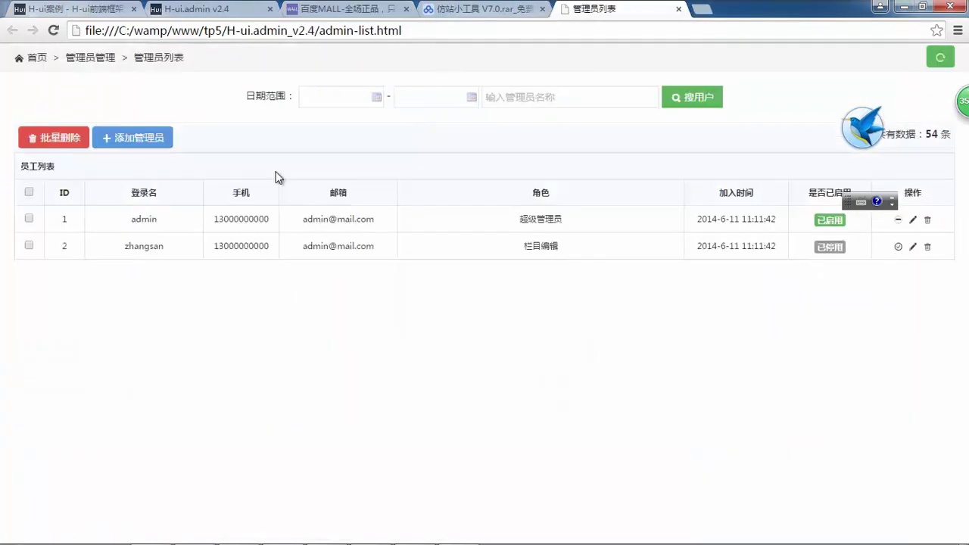
pyautogui.hotkey('alt', 'Tab')
# - Find the template's index.html in the file list and open it in Chrome
pyautogui.scroll(-9, 326, 310)
pyautogui.scroll(7, 327, 315)
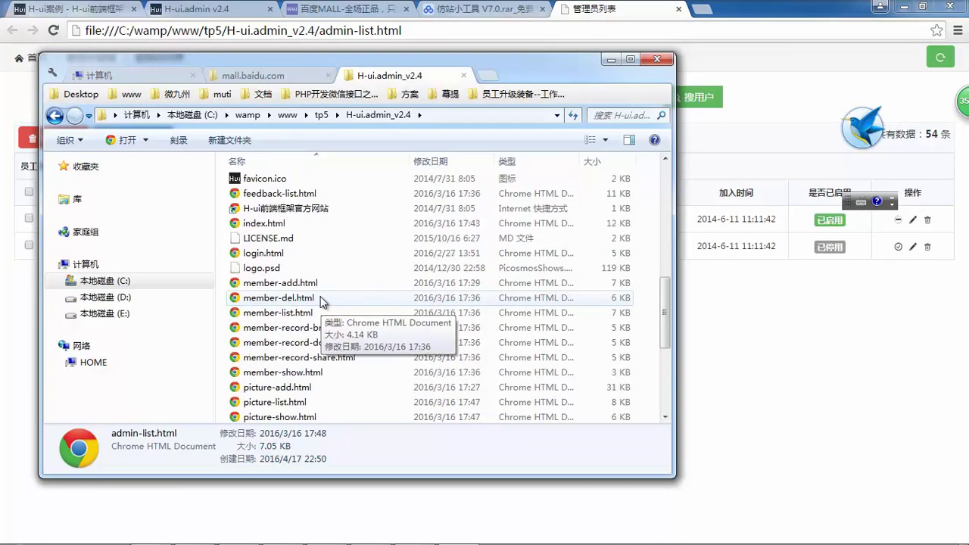
pyautogui.scroll(7, 288, 260)
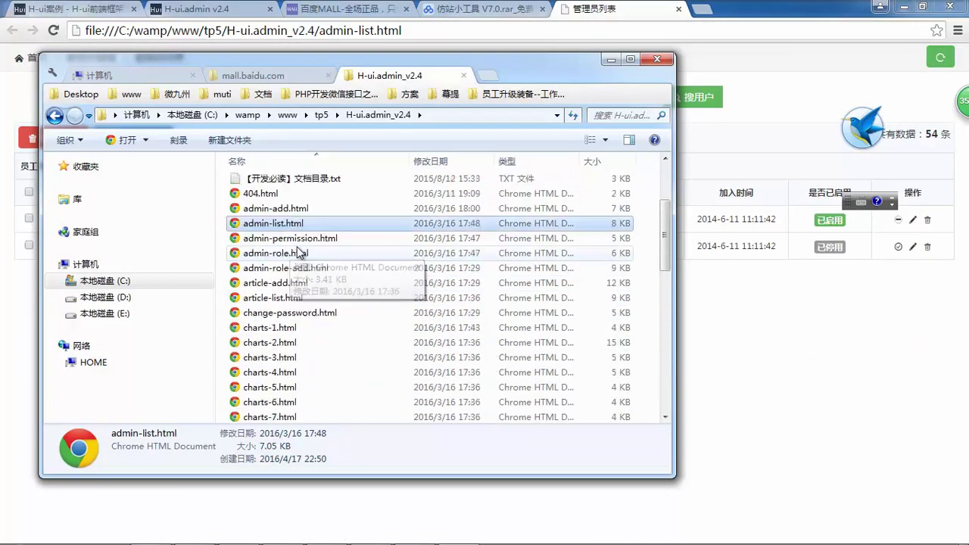
pyautogui.scroll(-10, 291, 238)
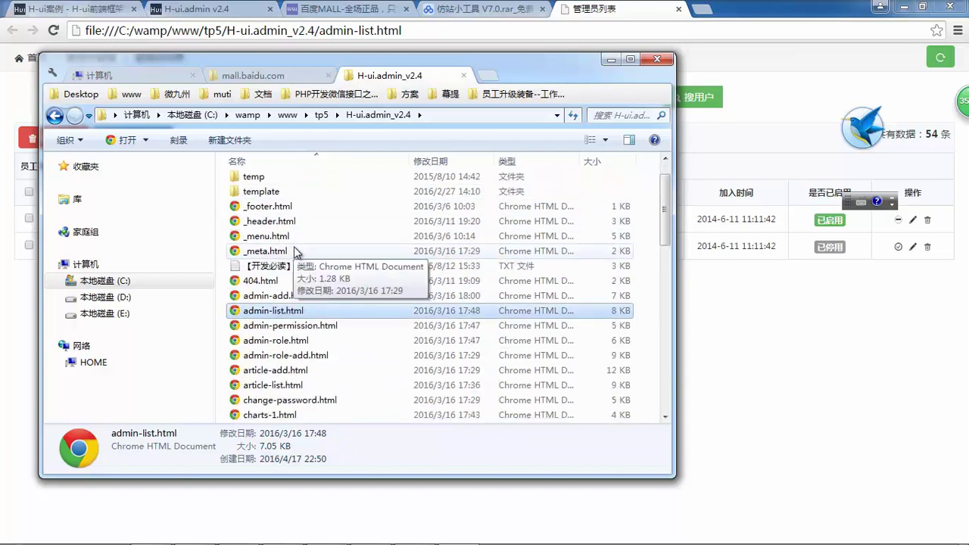
pyautogui.scroll(-3, 300, 322)
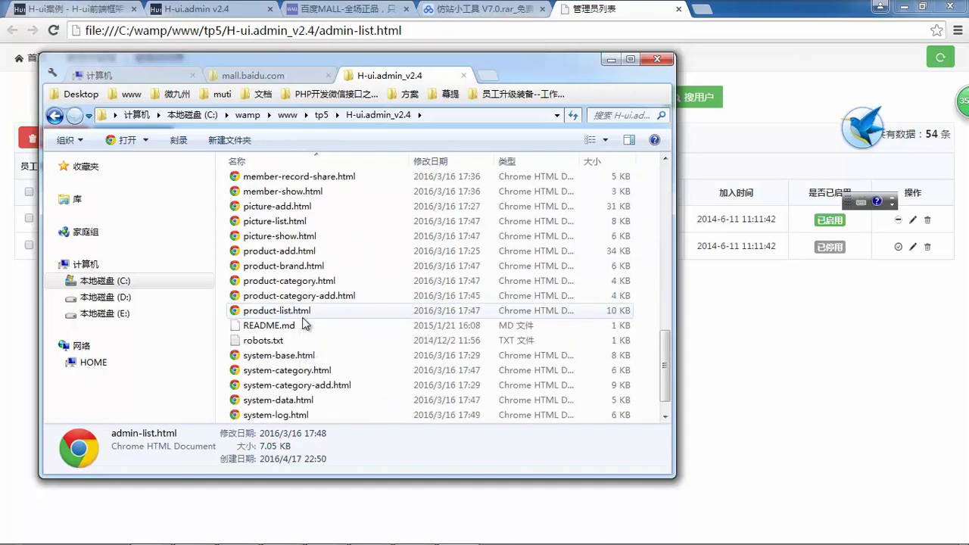
pyautogui.scroll(5, 303, 333)
pyautogui.click(288, 312)
pyautogui.scroll(1, 303, 284)
pyautogui.click(281, 269)
pyautogui.doubleClick(282, 269)
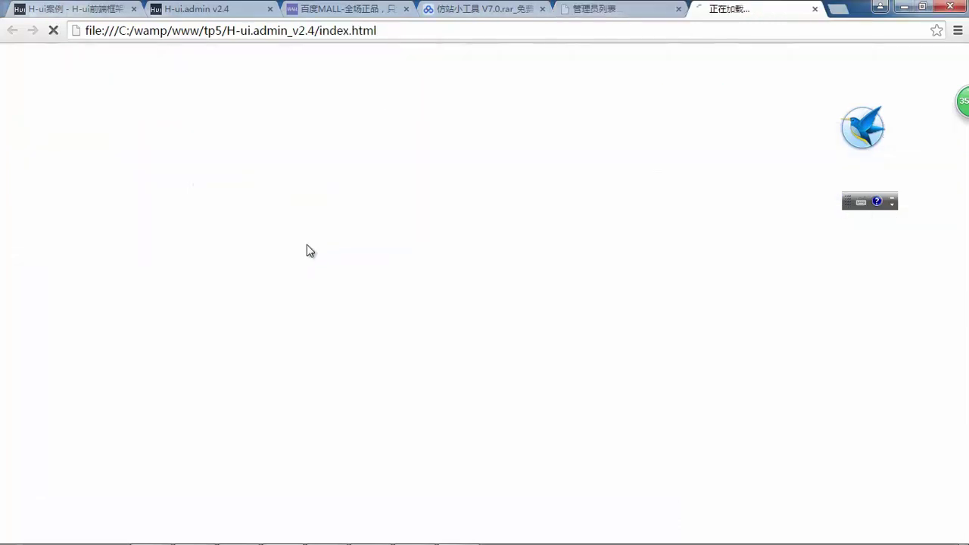
# - Cycle the H-ui.admin skin through red, blue and yellow to green, then return to the H-ui案例 tab's address bar
pyautogui.click(38, 95)
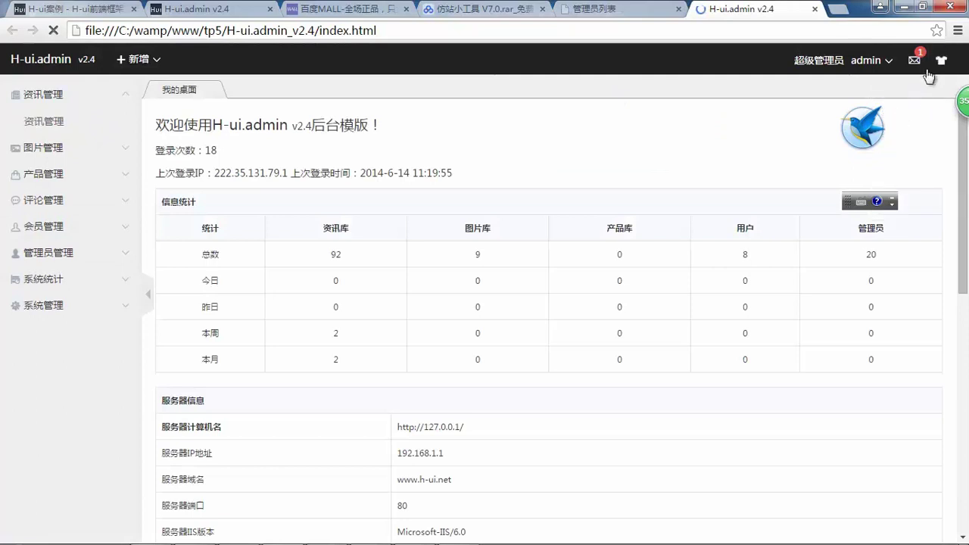
pyautogui.moveTo(939, 65)
pyautogui.click(910, 135)
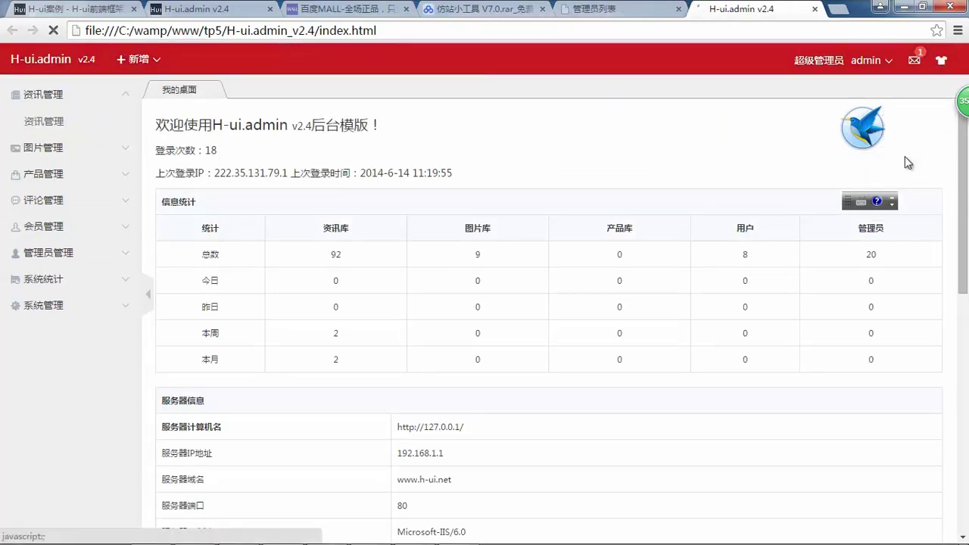
pyautogui.click(892, 113)
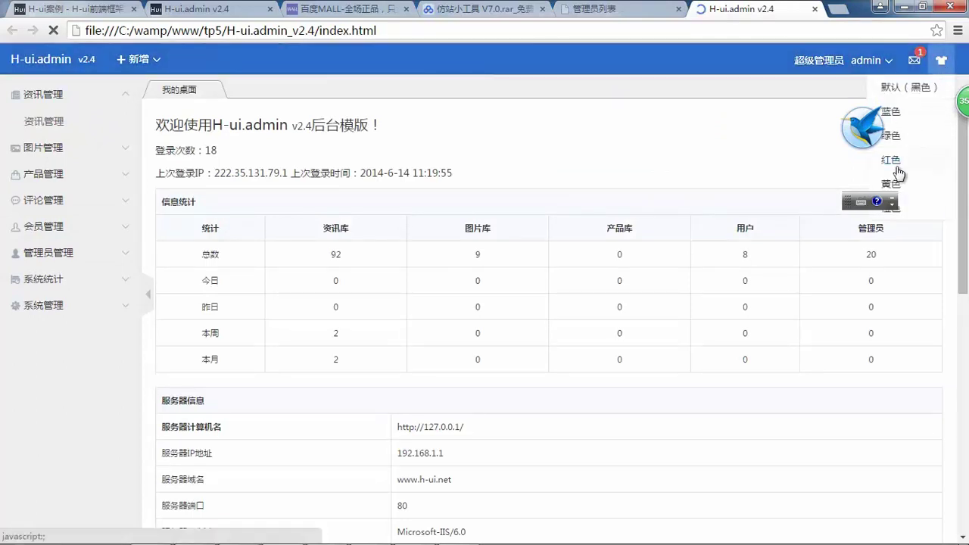
pyautogui.click(896, 184)
pyautogui.click(894, 135)
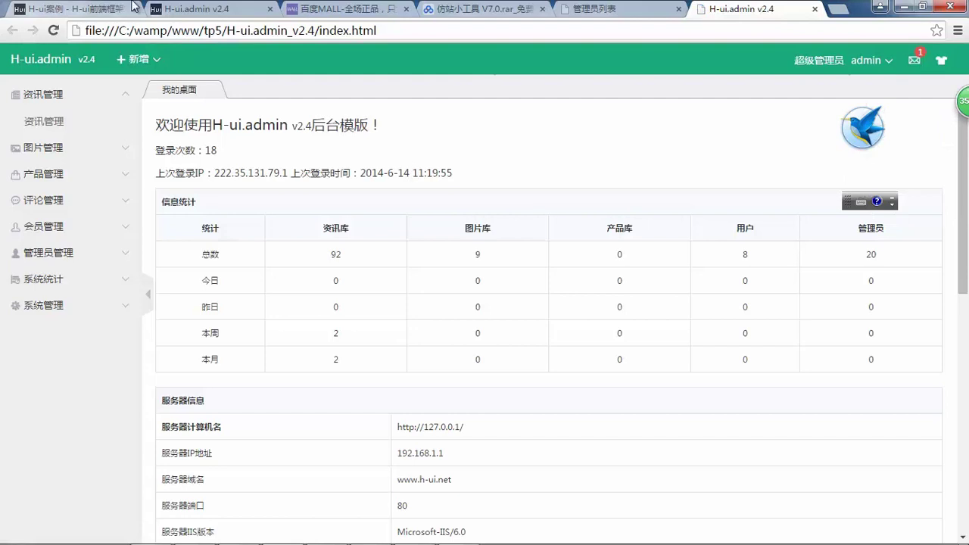
pyautogui.click(106, 7)
pyautogui.click(235, 30)
pyautogui.write('www')
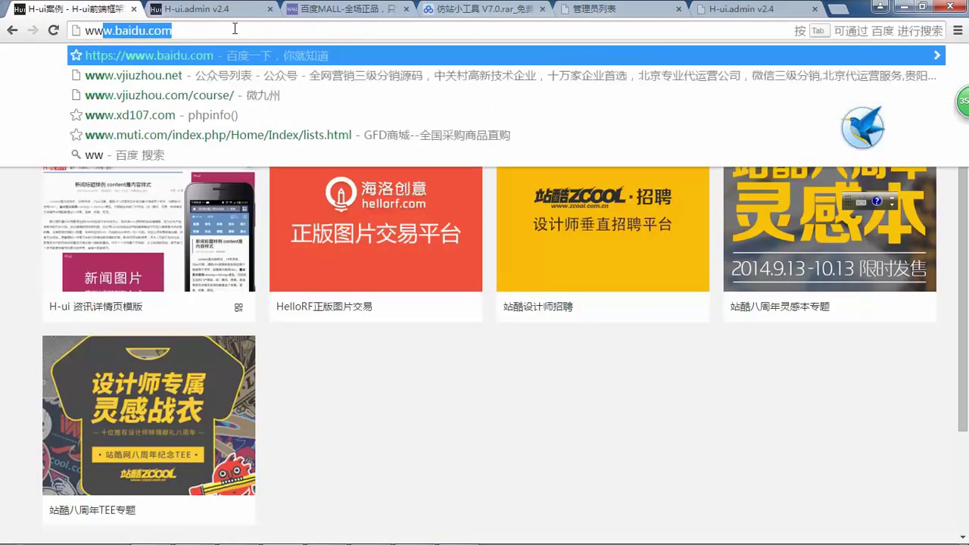
pyautogui.press('BackSpace')
pyautogui.write('.tp5')
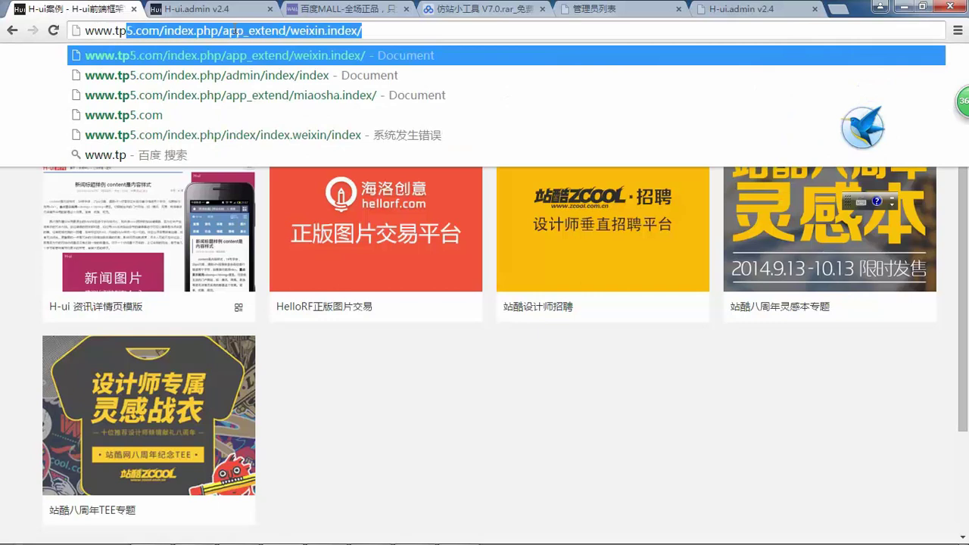
pyautogui.press('Return')
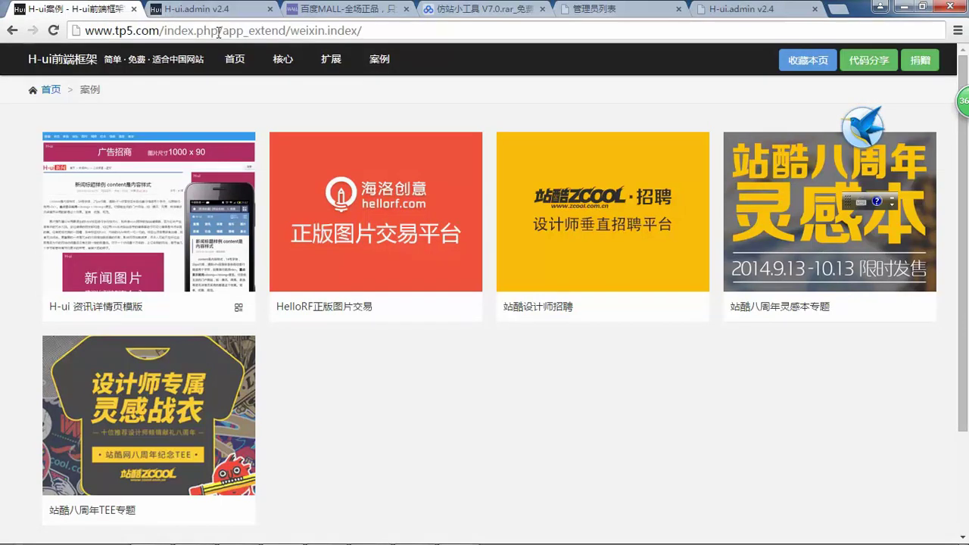
pyautogui.hotkey('shift', 'End')
pyautogui.press('Delete')
pyautogui.press('Return')
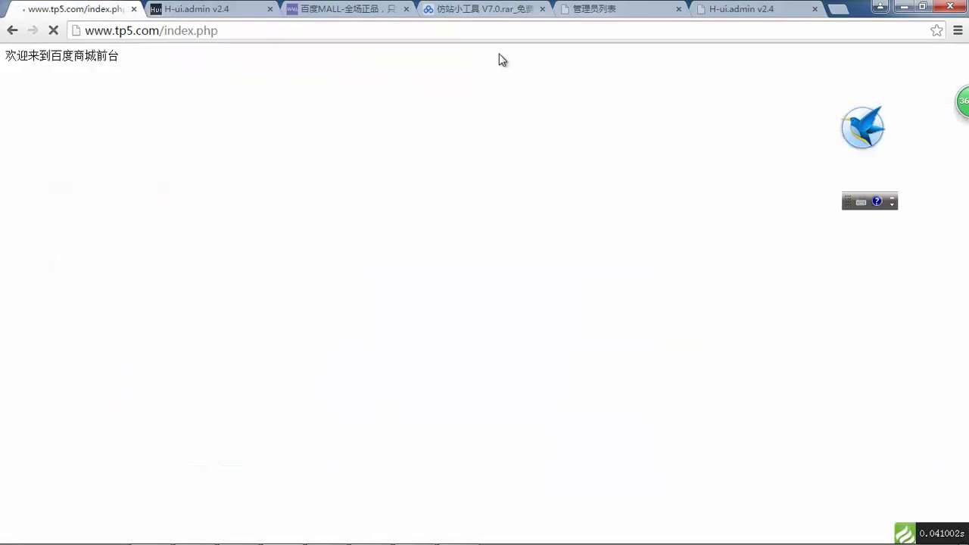
# - Glance over the 百度MALL tab, then bring the H-ui.admin_v2.4 Explorer window forward
pyautogui.click(323, 6)
pyautogui.scroll(-4, 532, 229)
pyautogui.scroll(2, 324, 307)
pyautogui.scroll(3, 324, 307)
pyautogui.click(386, 535)
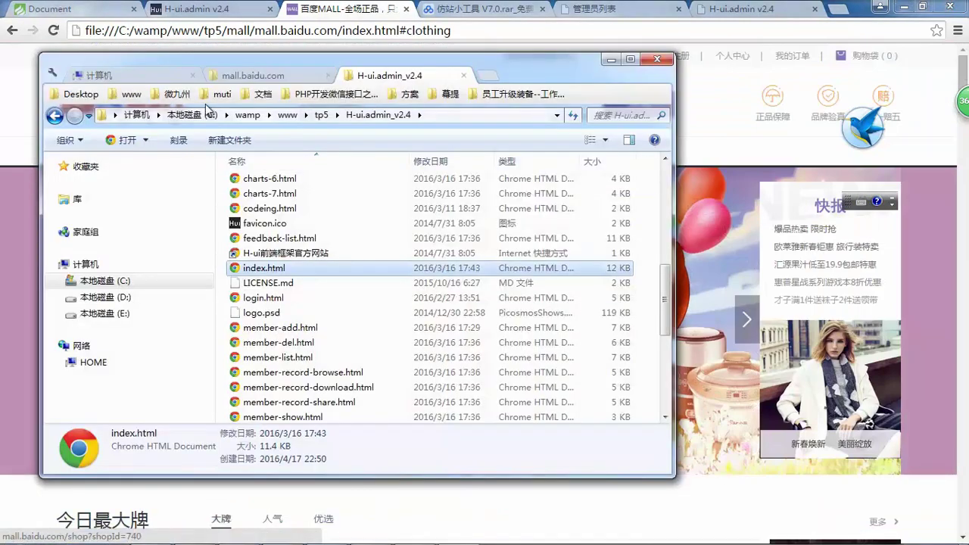
# - Browse to the wamp www folder and open the tp5 project folder
pyautogui.click(246, 76)
pyautogui.click(162, 84)
pyautogui.click(132, 94)
pyautogui.scroll(-2, 267, 333)
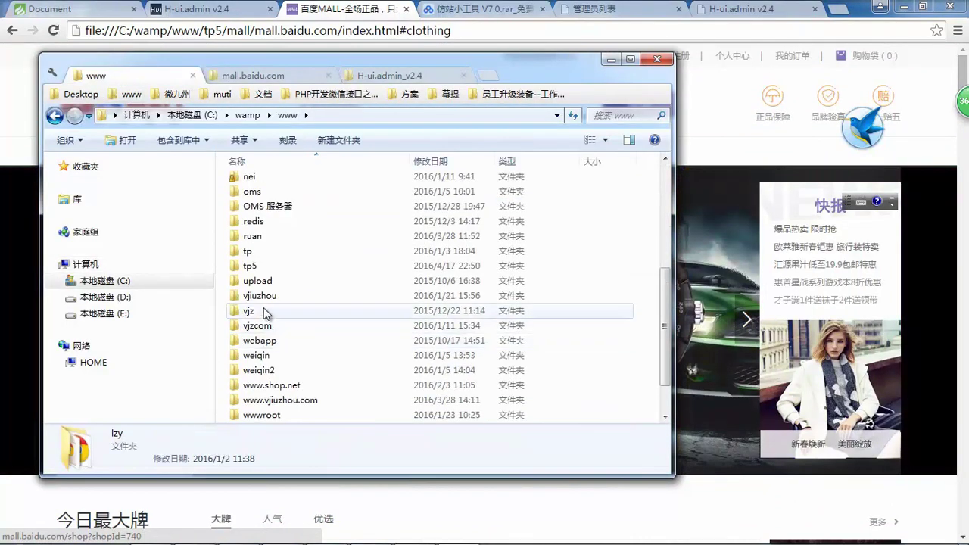
pyautogui.doubleClick(270, 268)
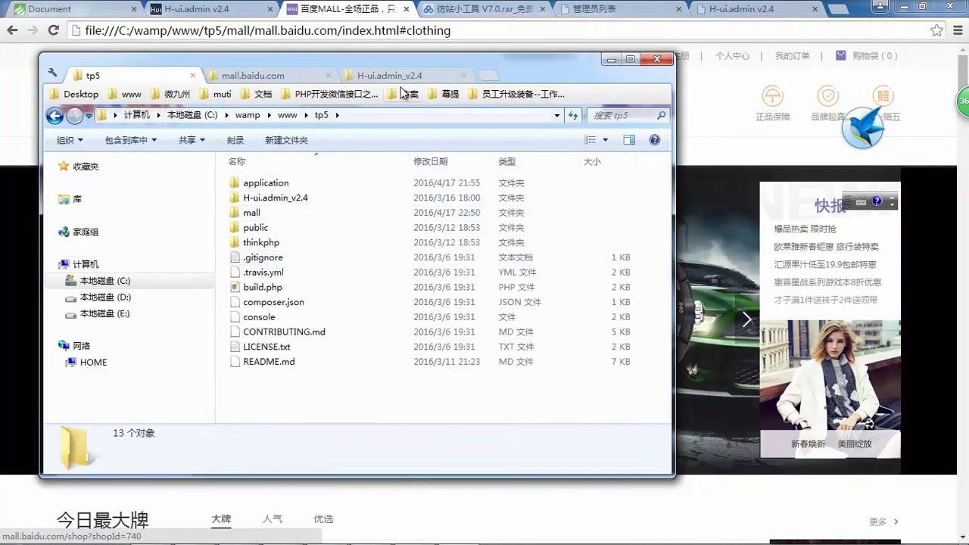
# - Open public\static, which holds only .gitignore, then return to the tp5 Document tab in Chrome
pyautogui.moveTo(513, 71); pyautogui.dragTo(725, 53)
pyautogui.doubleClick(492, 209)
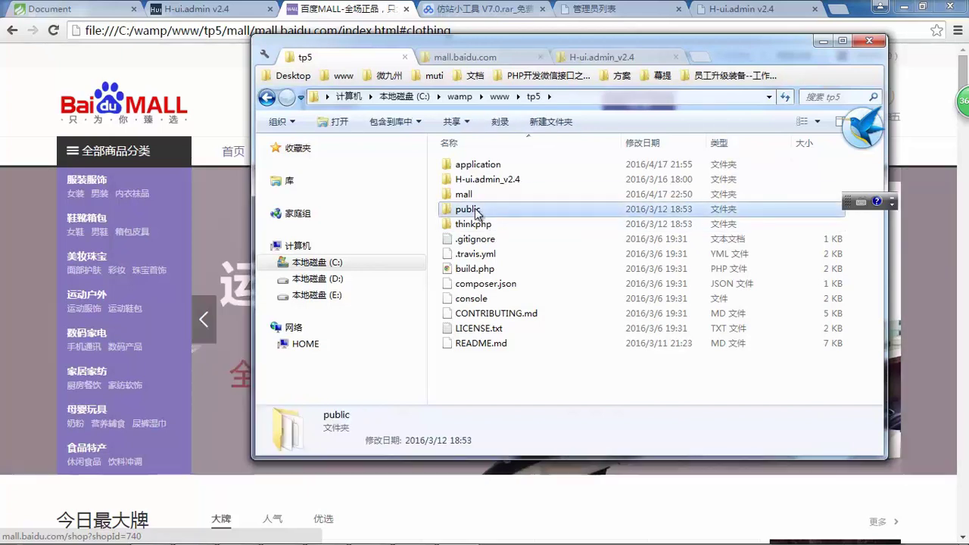
pyautogui.moveTo(512, 290); pyautogui.dragTo(458, 170)
pyautogui.doubleClick(463, 163)
pyautogui.moveTo(539, 259); pyautogui.dragTo(508, 237)
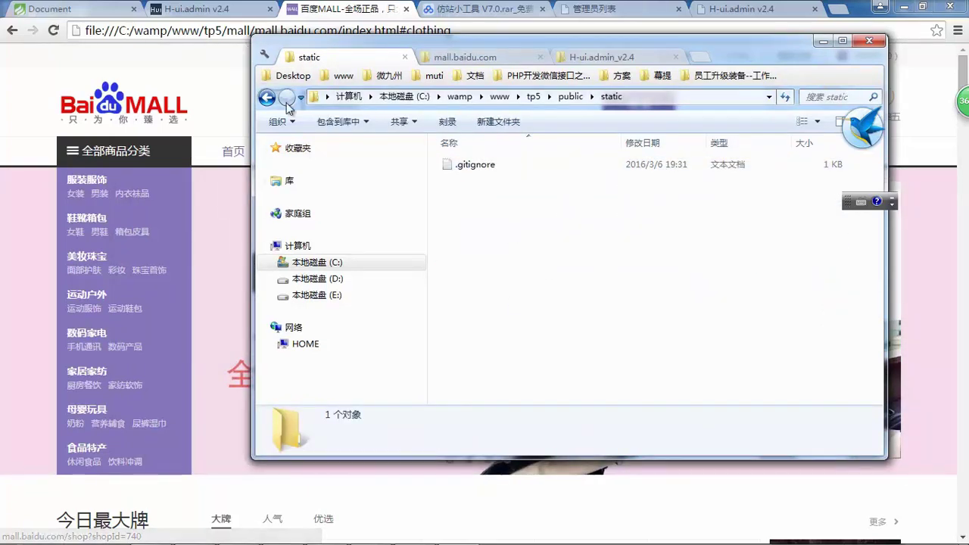
pyautogui.click(17, 121)
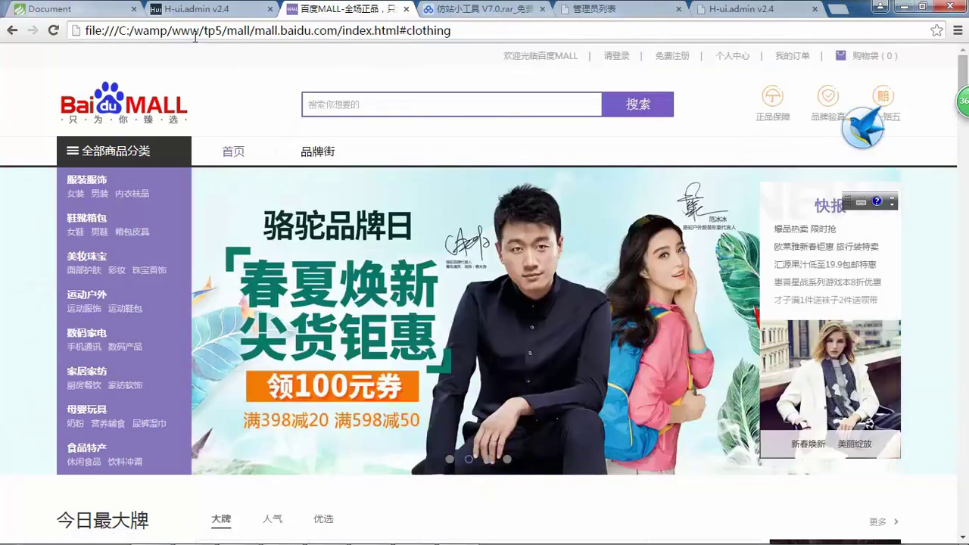
pyautogui.click(82, 6)
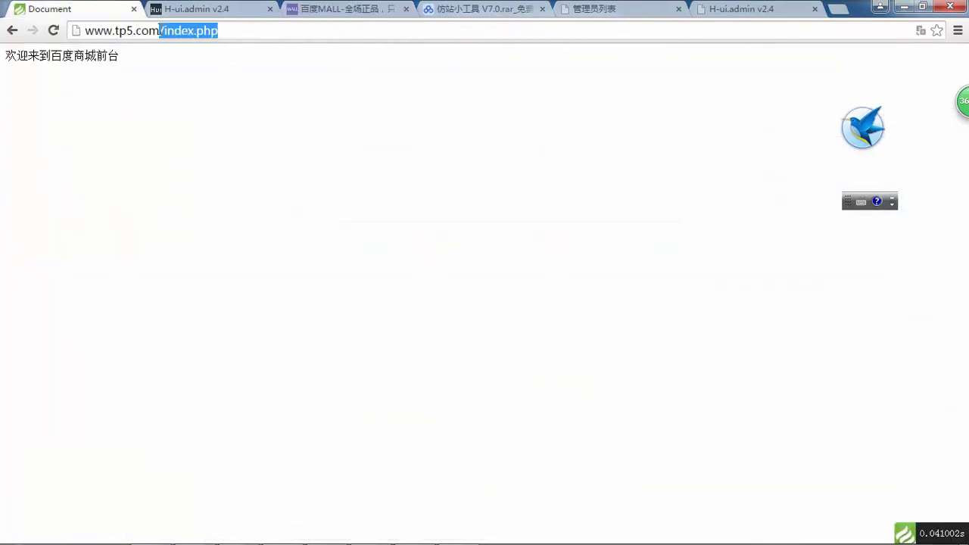
pyautogui.press('BackSpace')
pyautogui.press('Return')
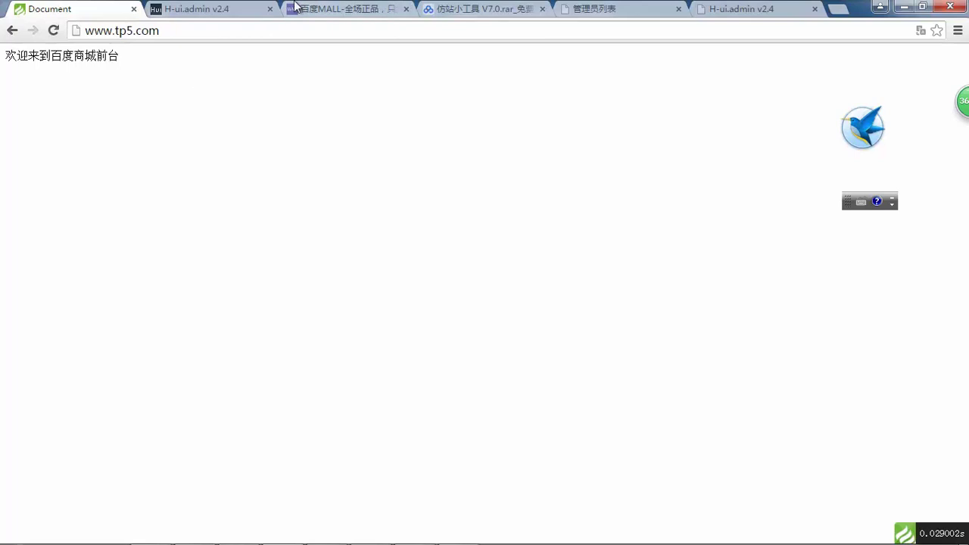
pyautogui.click(301, 6)
pyautogui.scroll(-5, 411, 190)
pyautogui.scroll(5, 383, 132)
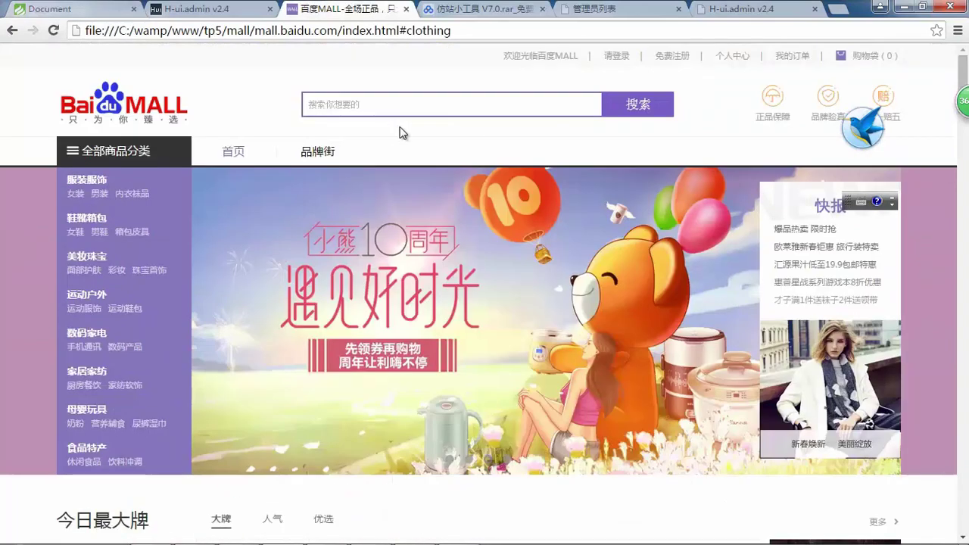
pyautogui.click(50, 7)
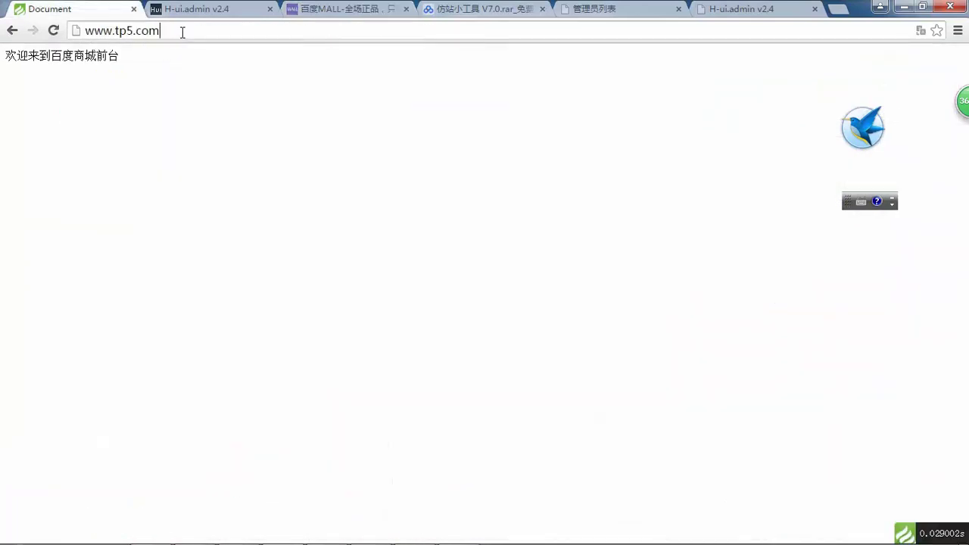
pyautogui.click(224, 35)
pyautogui.write('/admi')
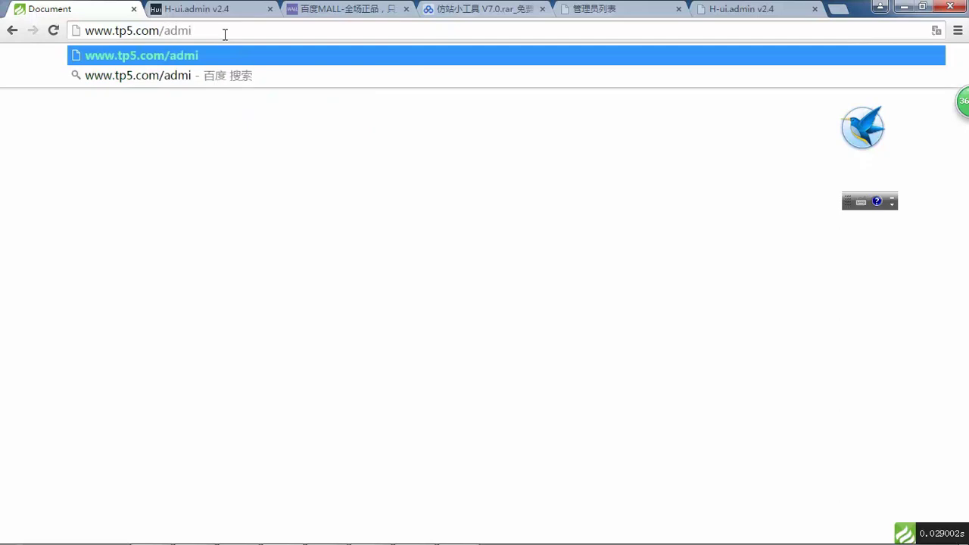
pyautogui.press('Return')
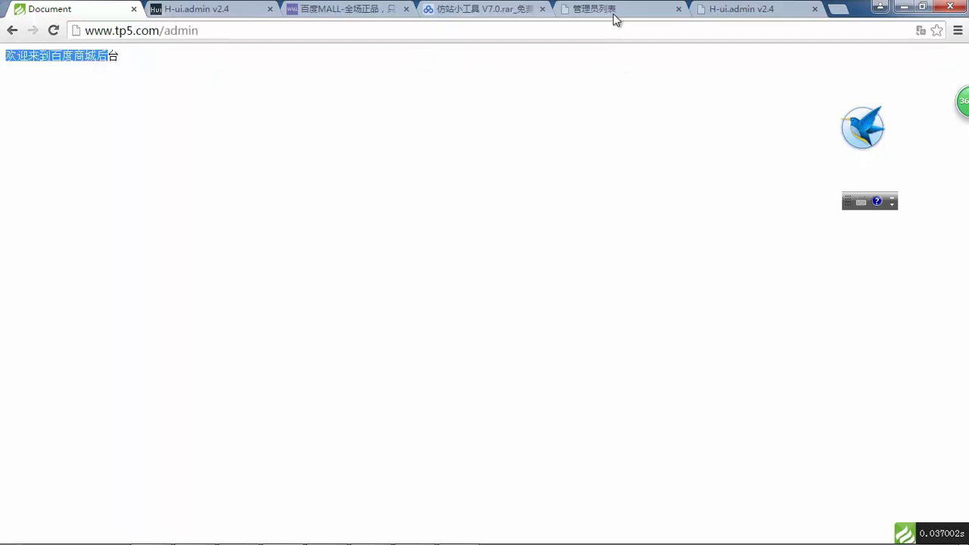
# - On the H-ui.admin dashboard, expand the 图片管理, 产品管理, 评论管理, 会员管理 and 管理员管理 sections
pyautogui.click(613, 17)
pyautogui.click(770, 11)
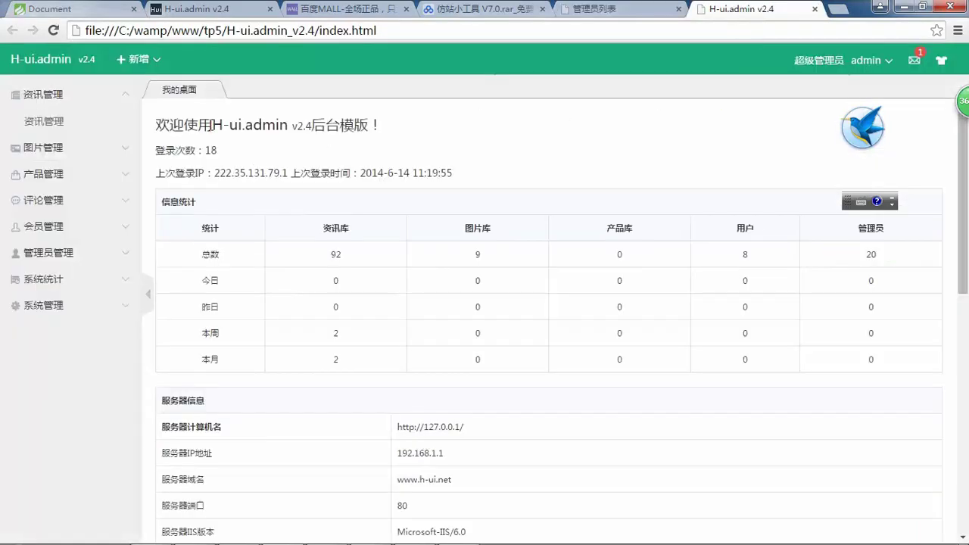
pyautogui.click(62, 150)
pyautogui.click(89, 174)
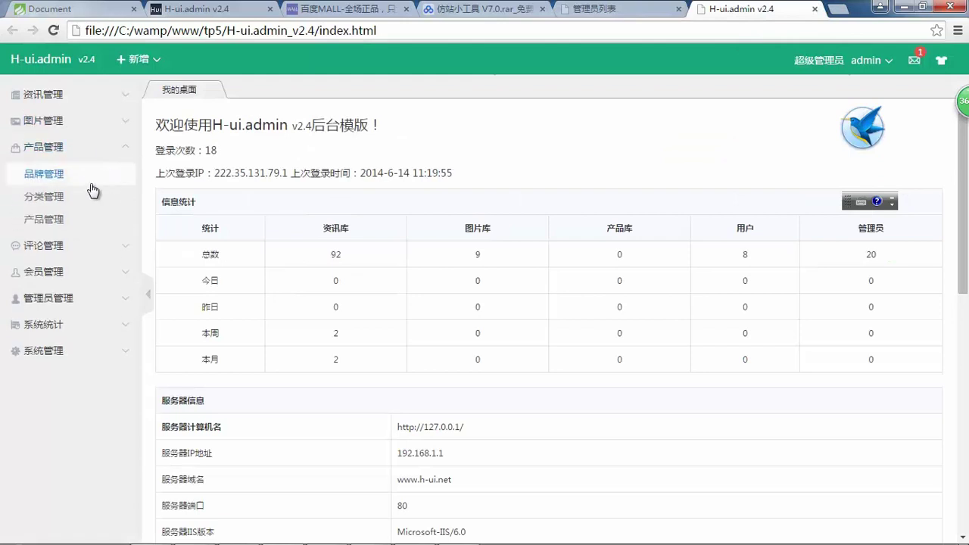
pyautogui.click(86, 253)
pyautogui.click(91, 255)
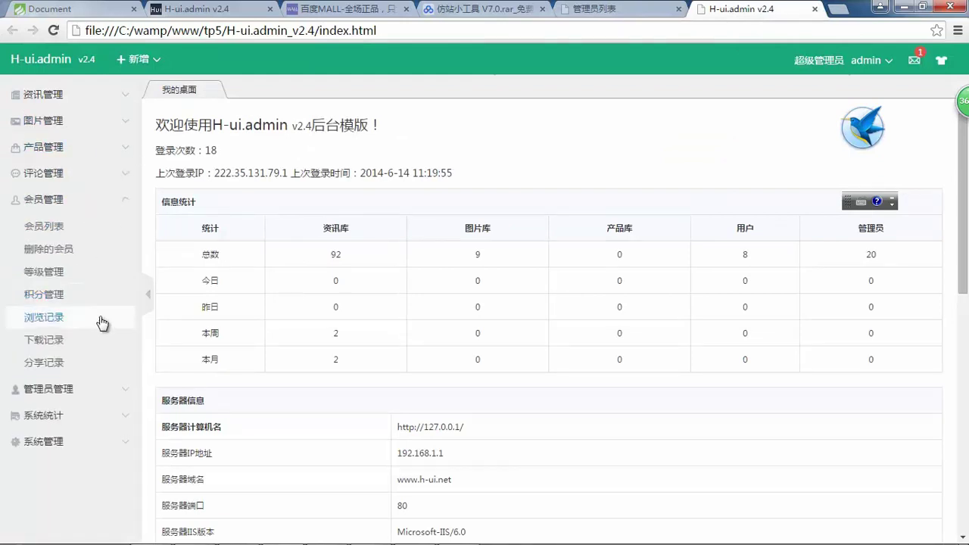
pyautogui.click(90, 392)
pyautogui.click(98, 200)
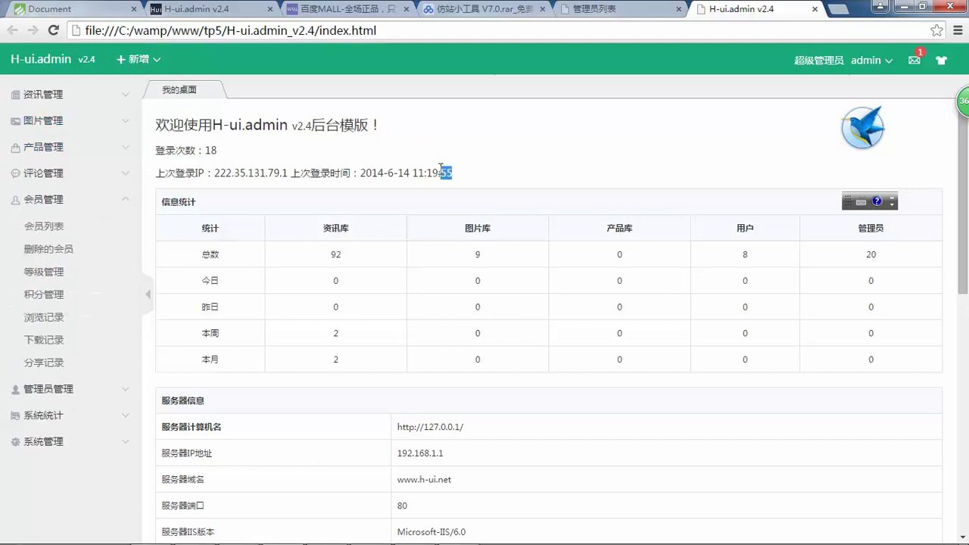
pyautogui.moveTo(454, 173); pyautogui.dragTo(186, 120)
pyautogui.click(177, 122)
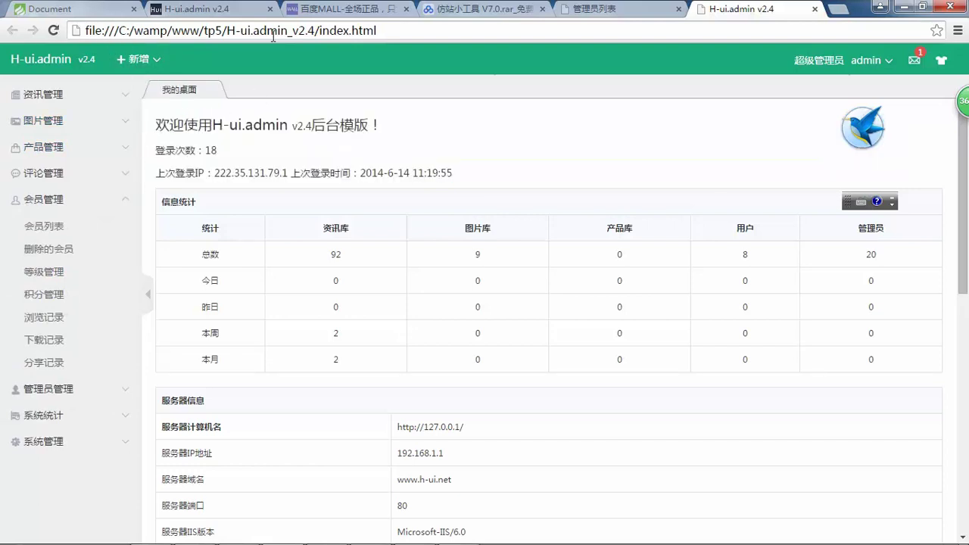